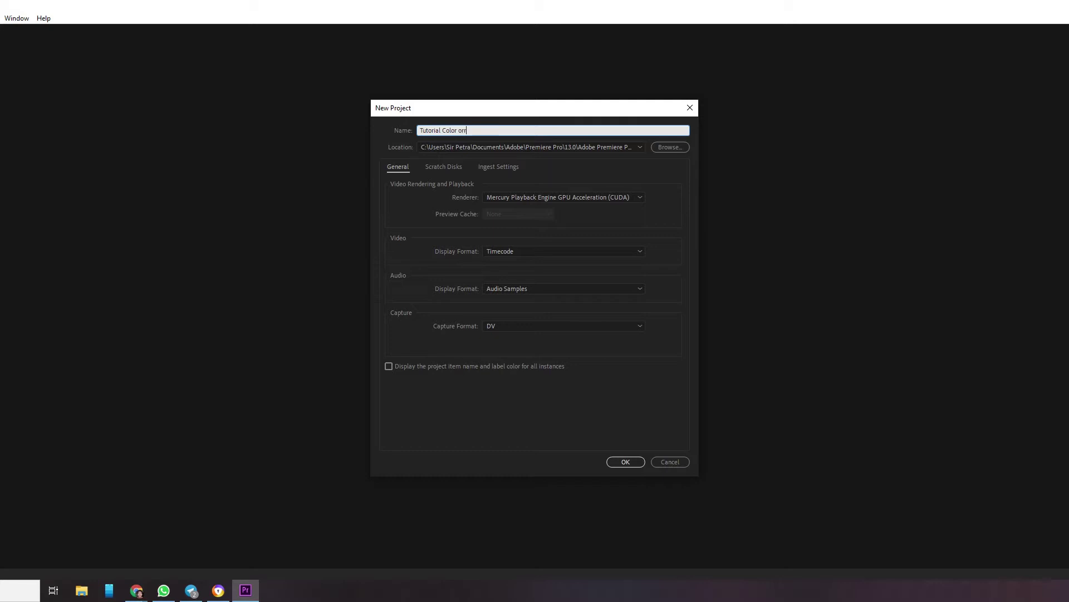
Create a new project named "Tutorial Color Correction Color Grading", with no slash in the name
key("BackSpace")
type("Correction / Color Grading")
left_click(634, 462)
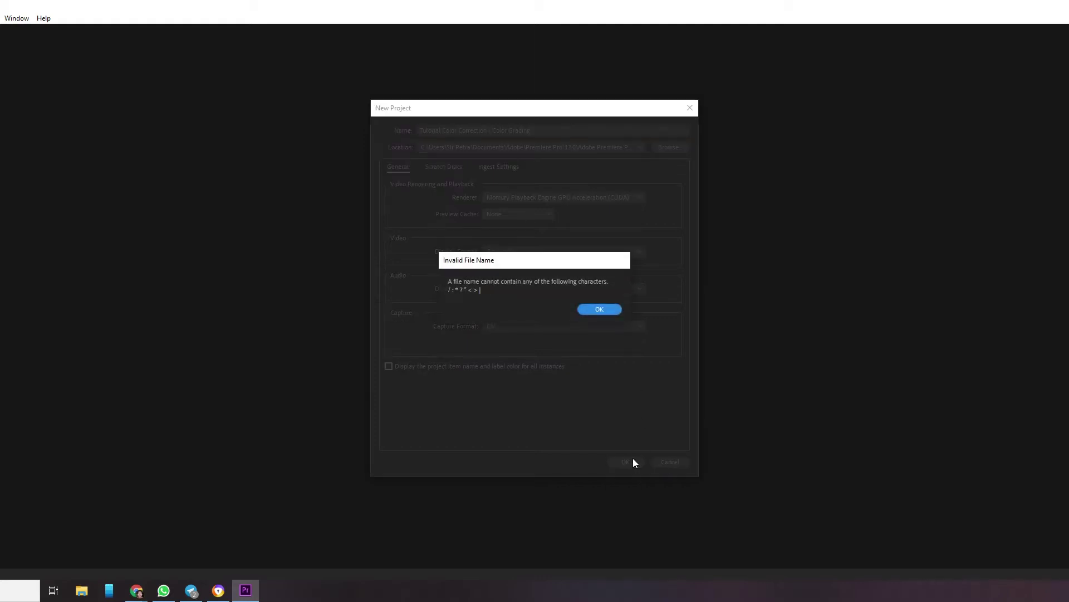
left_click(601, 310)
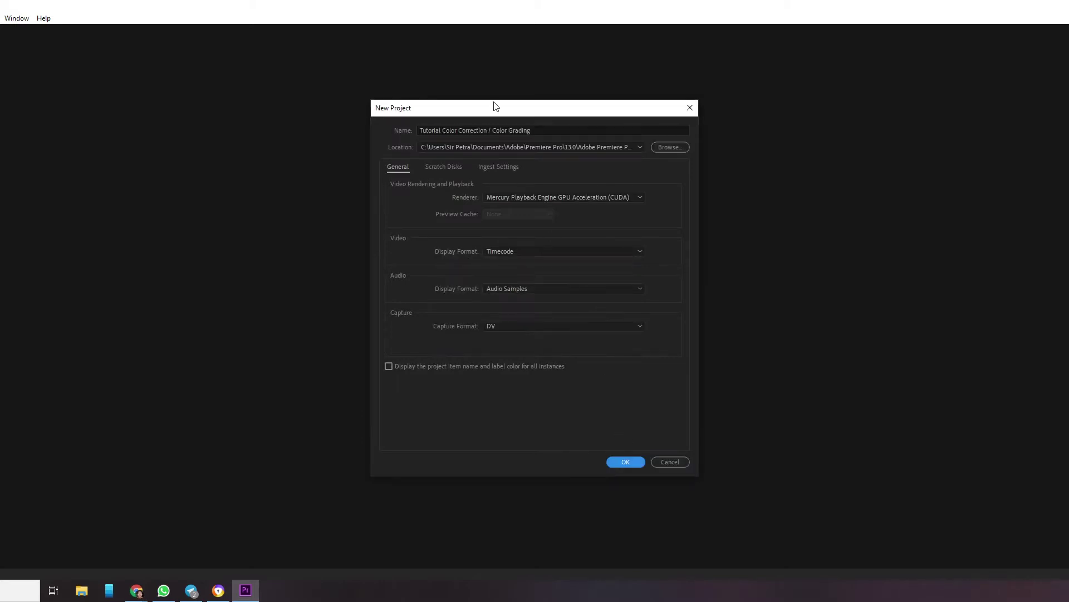
left_click(493, 127)
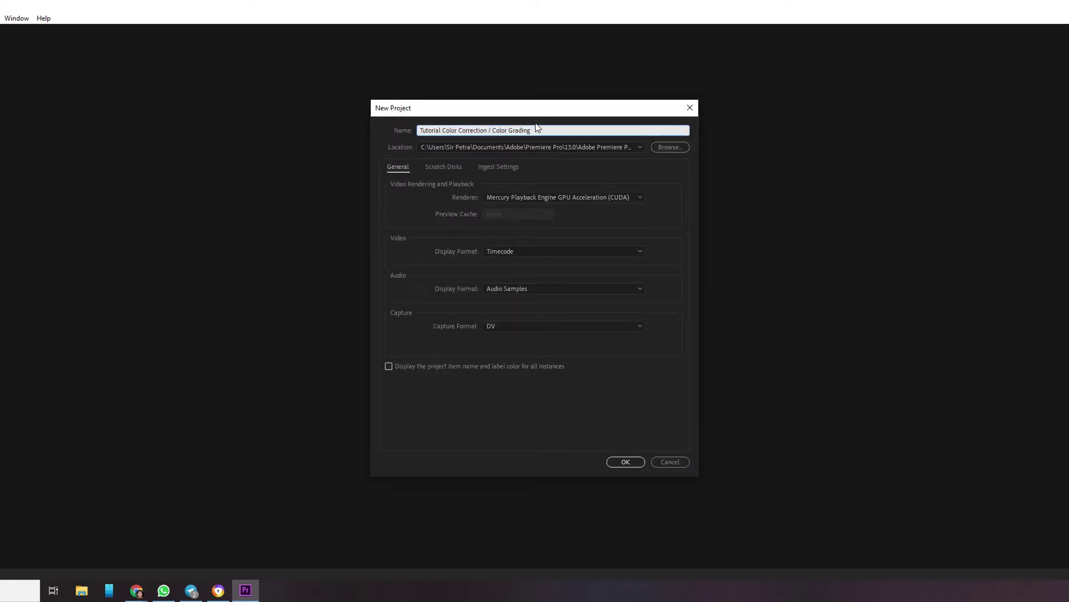
key("BackSpace")
key("BackSpace")
left_click(621, 462)
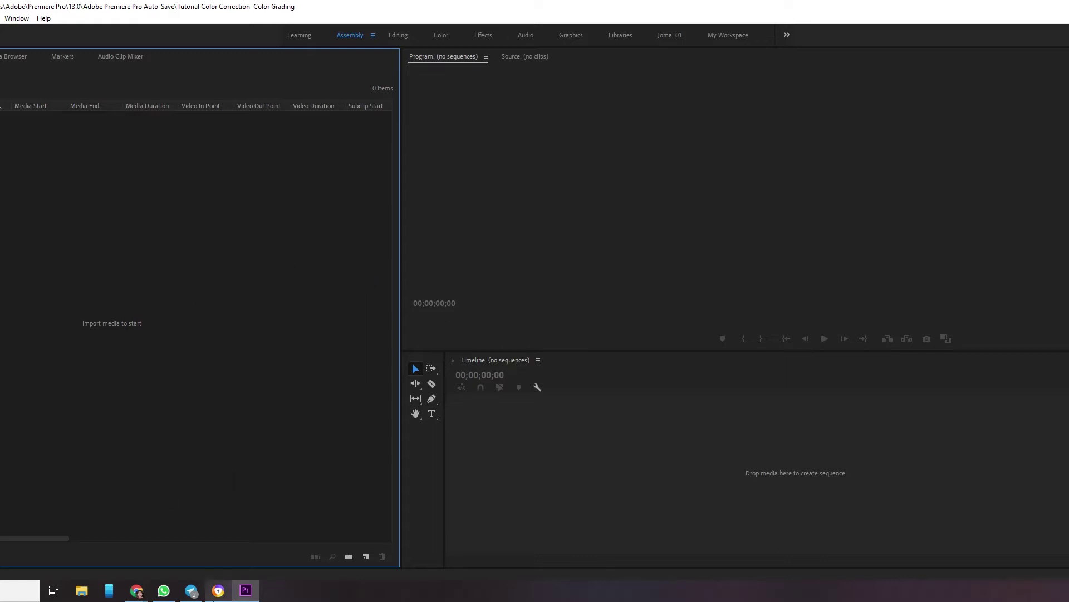
Switch to the Google Meet call to admit the two waiting participants, returning to Premiere Pro after each one
left_click(137, 590)
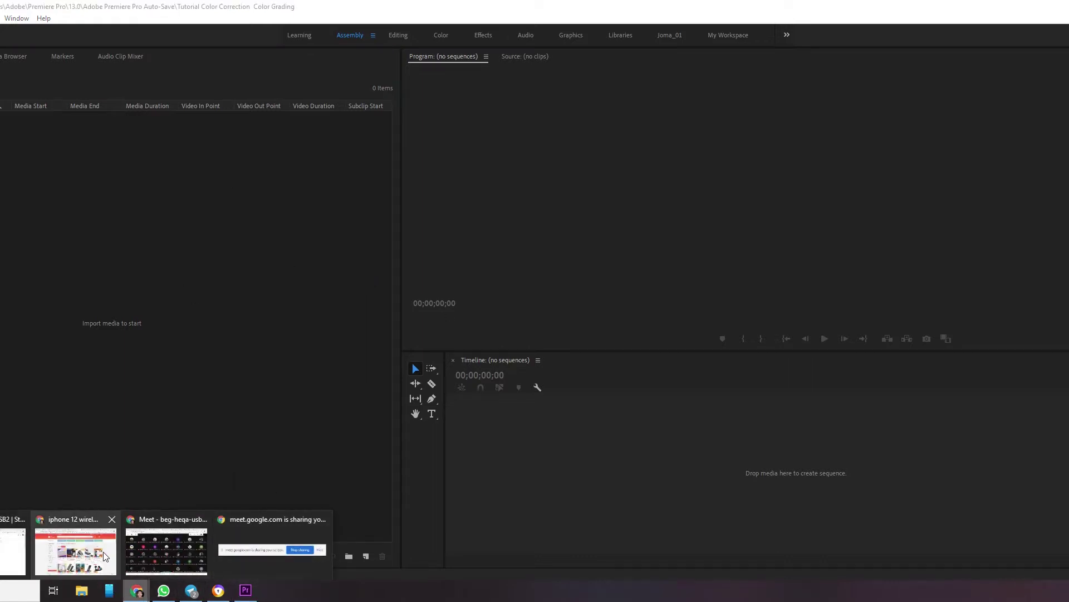
left_click(155, 543)
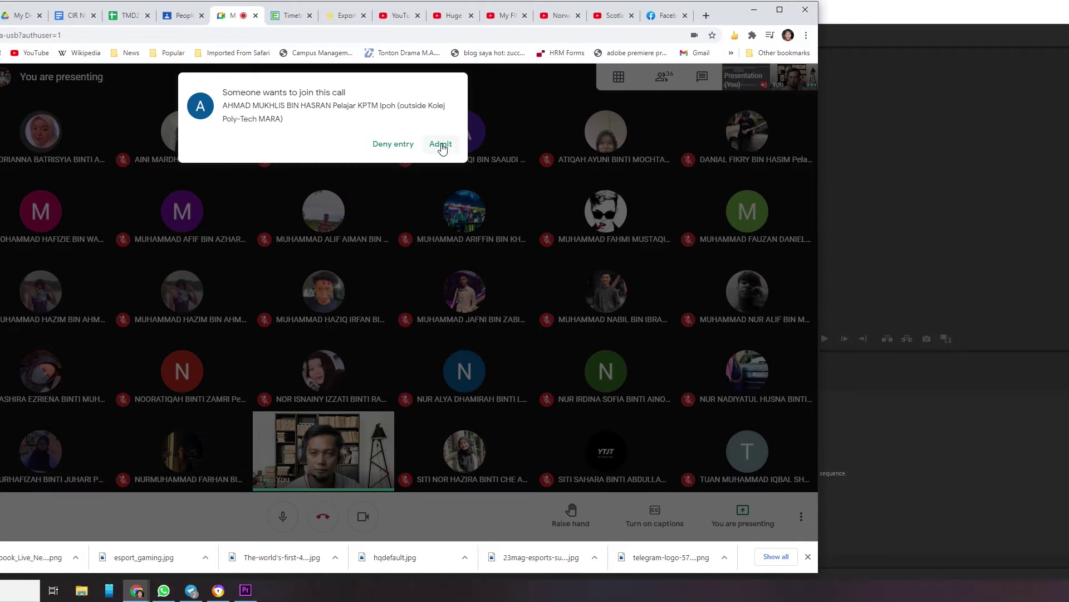
left_click(441, 144)
left_click(972, 216)
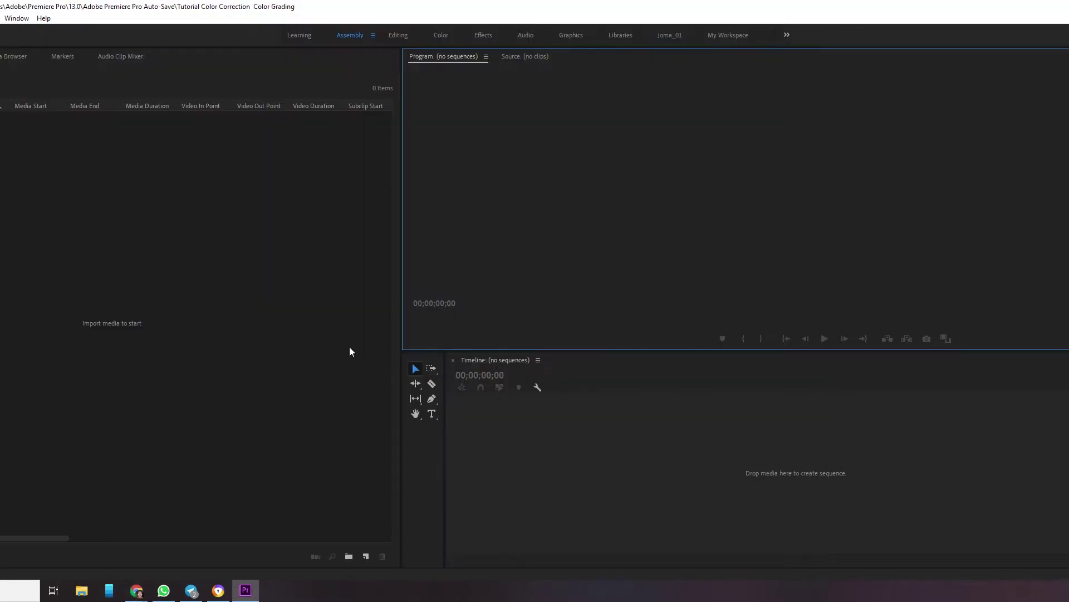
left_click(322, 329)
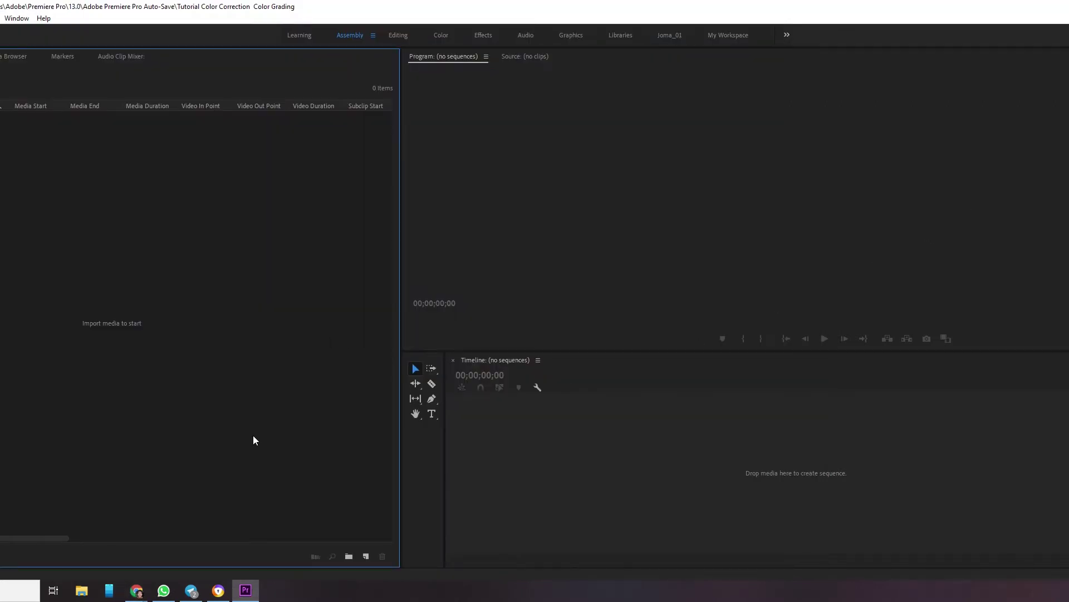
mouse_move(136, 590)
left_click(166, 544)
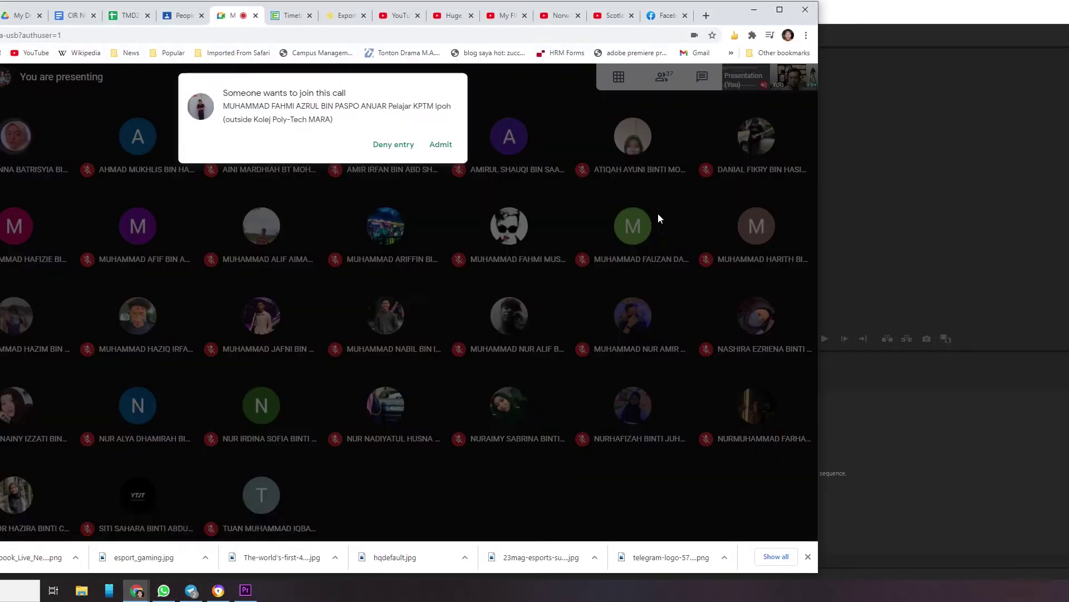
left_click(446, 146)
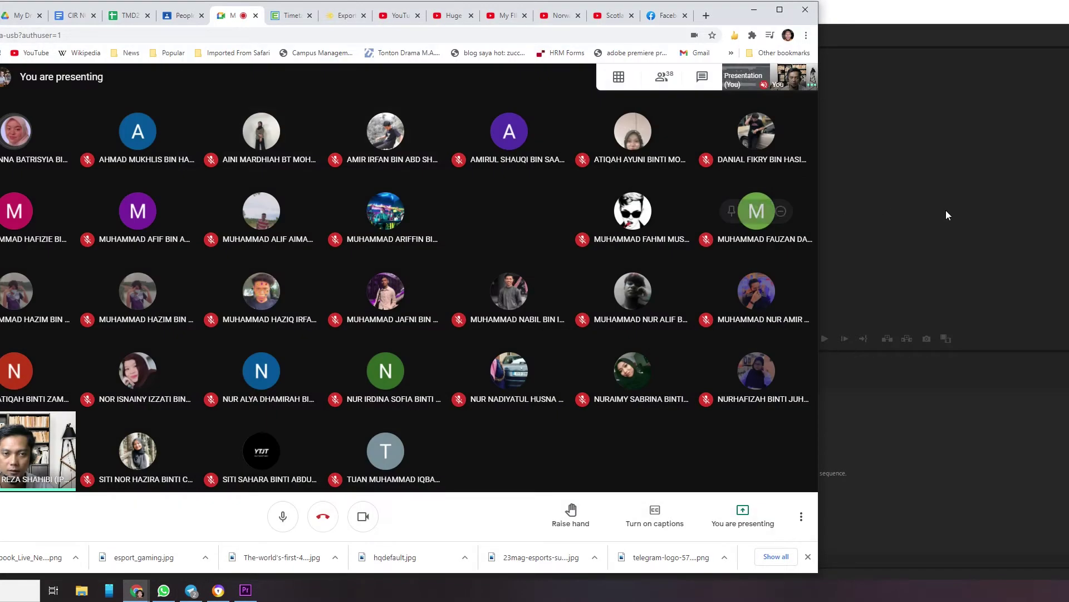
left_click(947, 210)
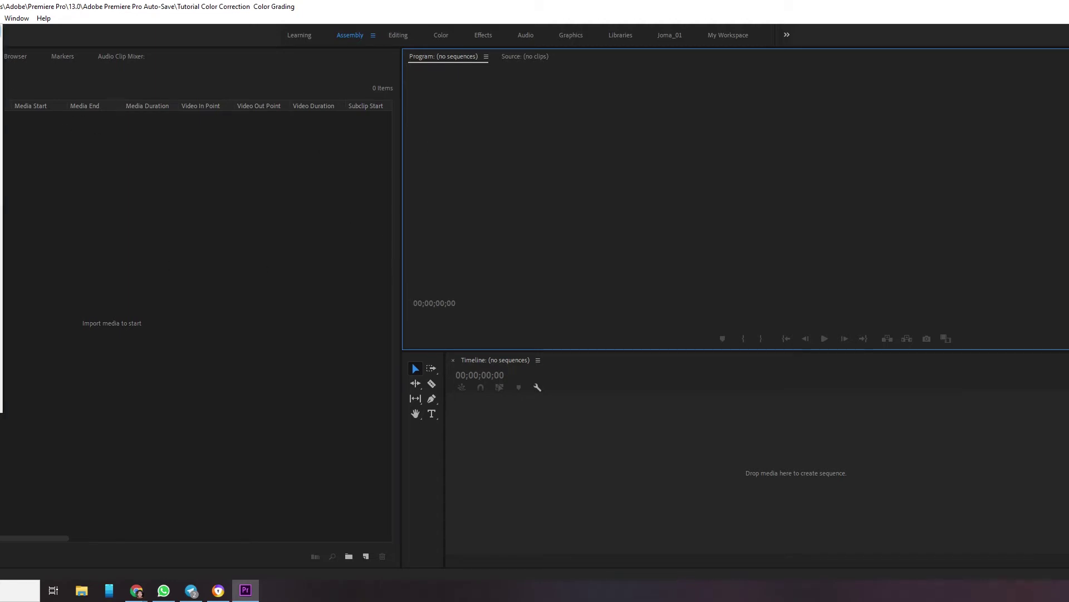
Create a new sequence from the Digital SLR 1080p preset DSLR 1080p25, keeping the name Sequence 01
mouse_move(0, 31)
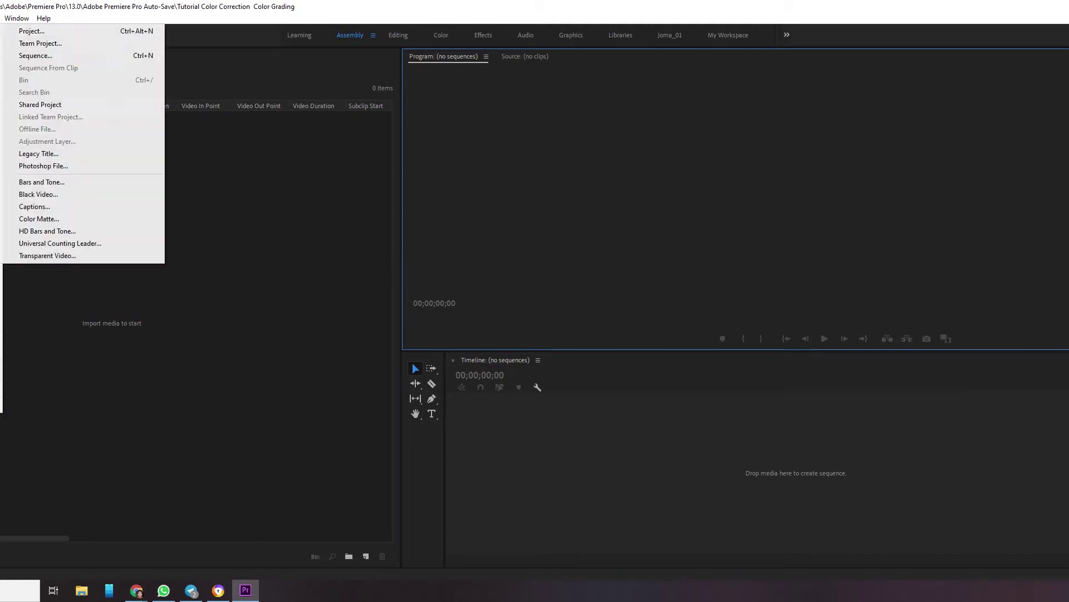
left_click(76, 58)
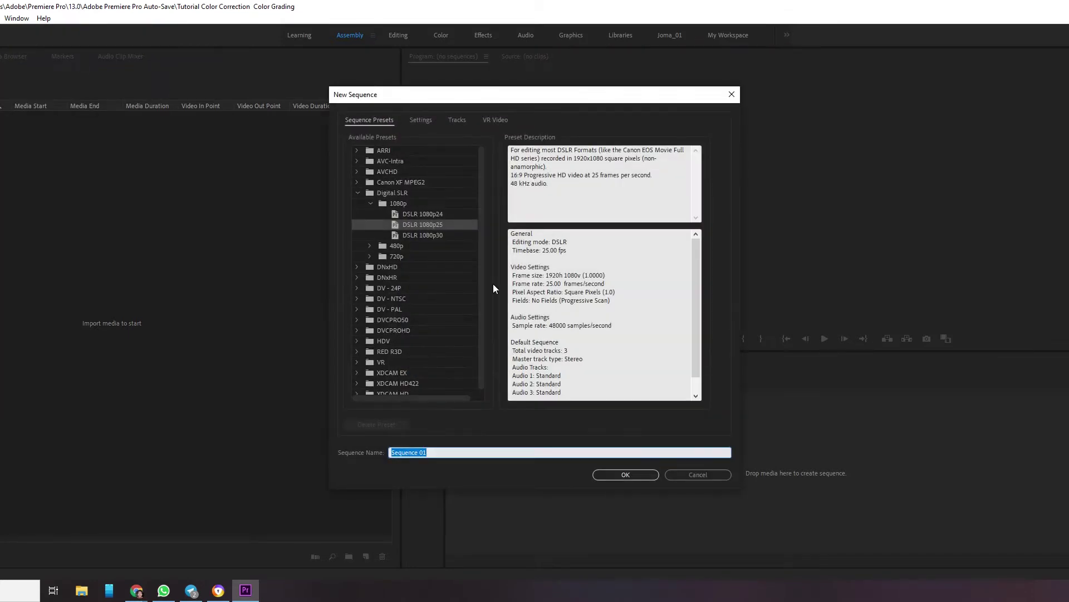
left_click(453, 223)
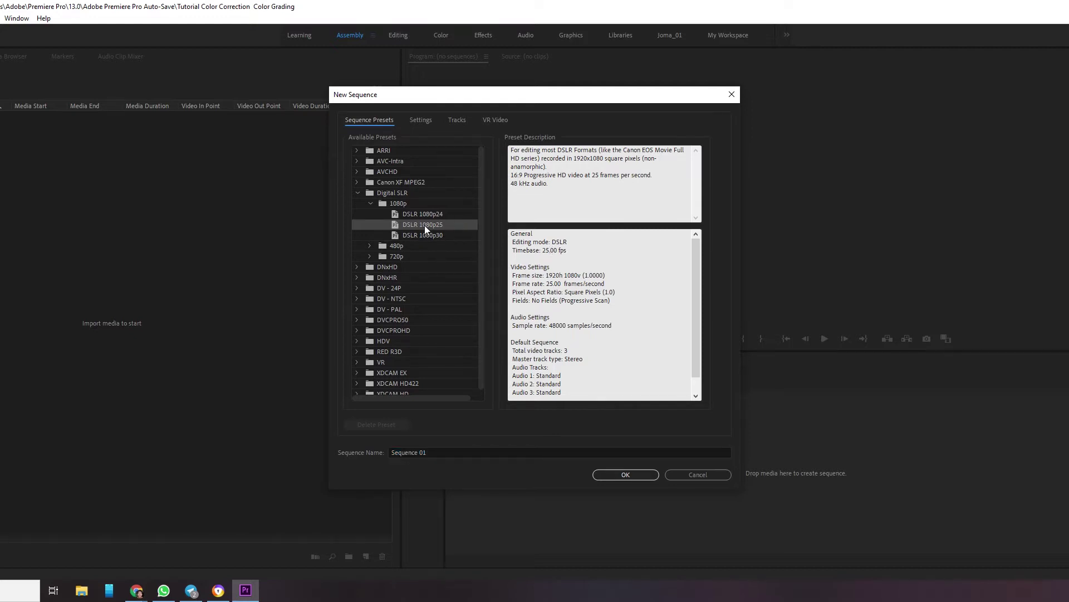
left_click(632, 478)
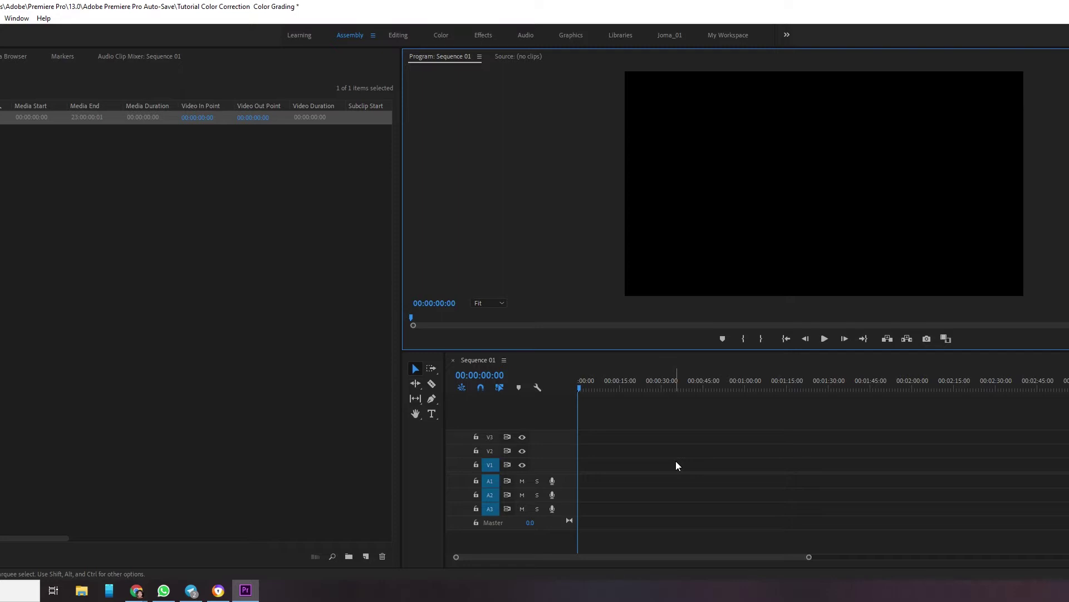
Import the video GX011537 from the 18 hb folder of Redang Trip into the project
key("ctrl+i")
left_click(1054, 150)
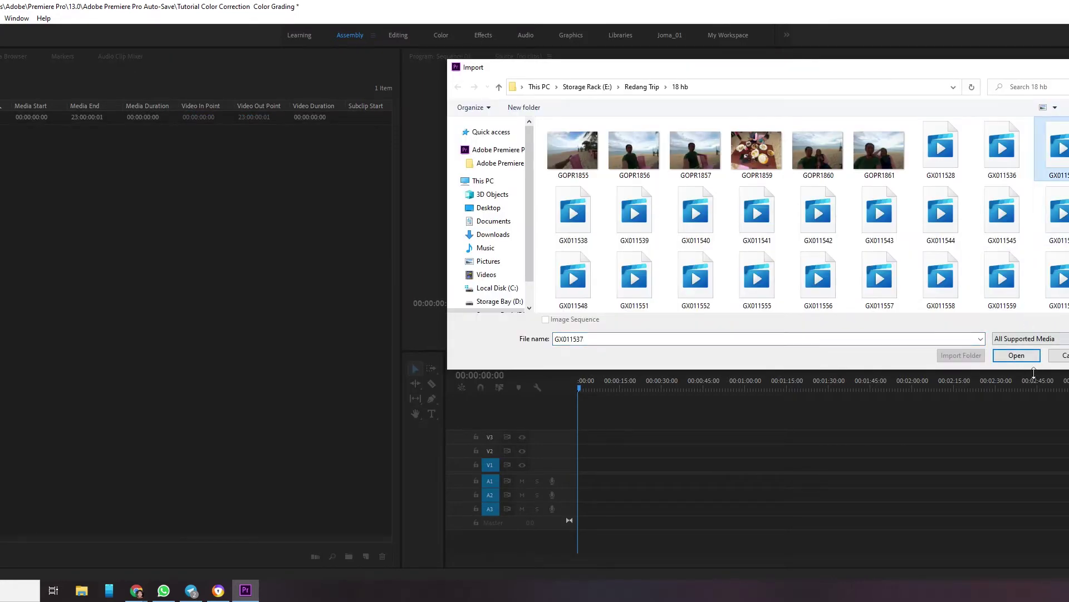
left_click(1016, 355)
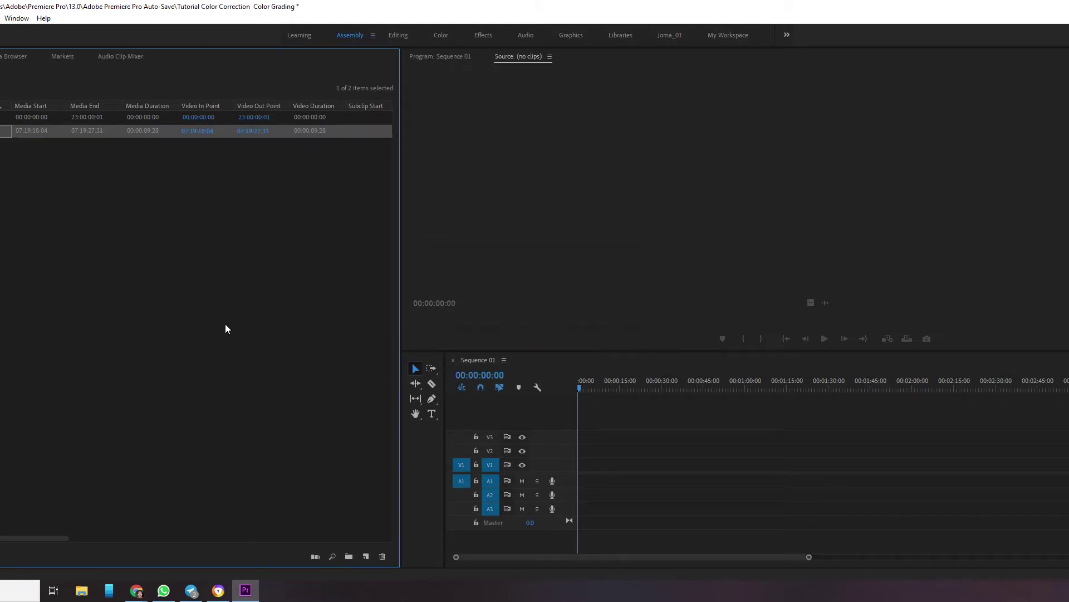
left_click(2, 234)
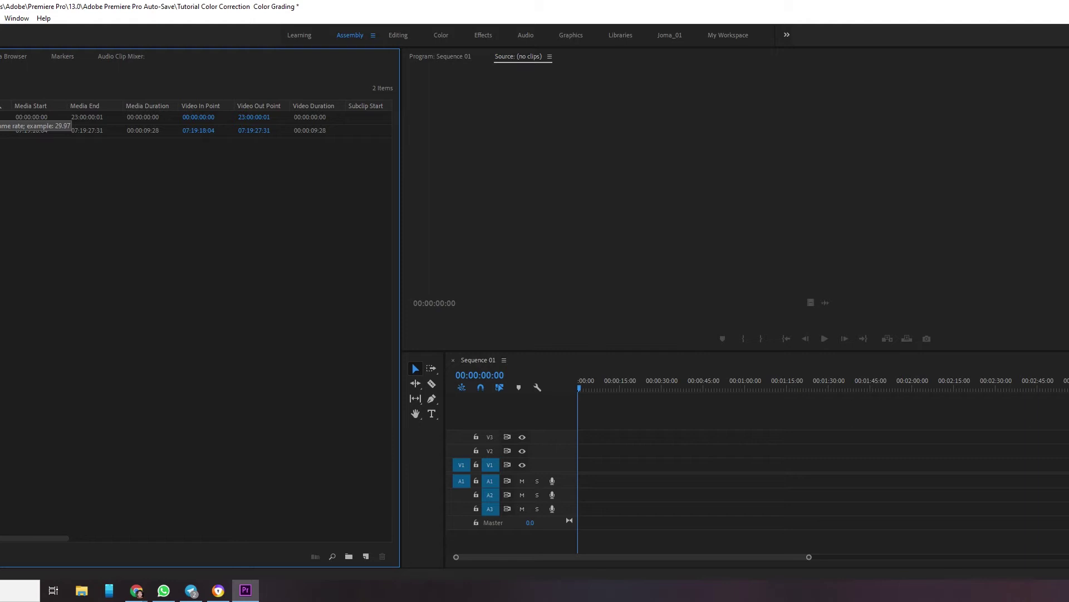
Go back to the Google Meet call to admit further waiting participants, returning to Premiere Pro after each one
mouse_move(142, 595)
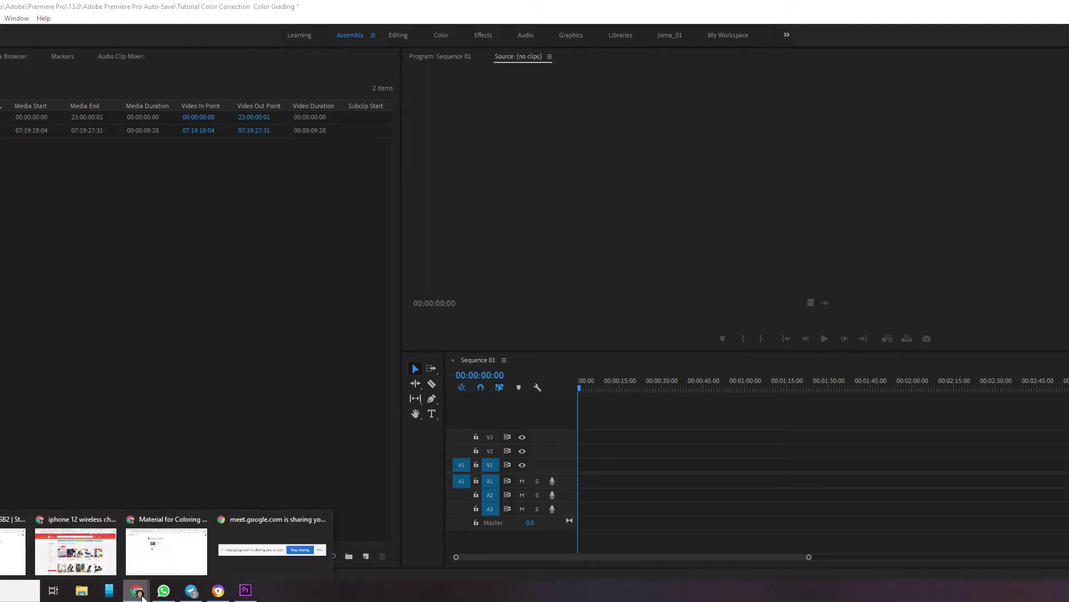
mouse_move(85, 554)
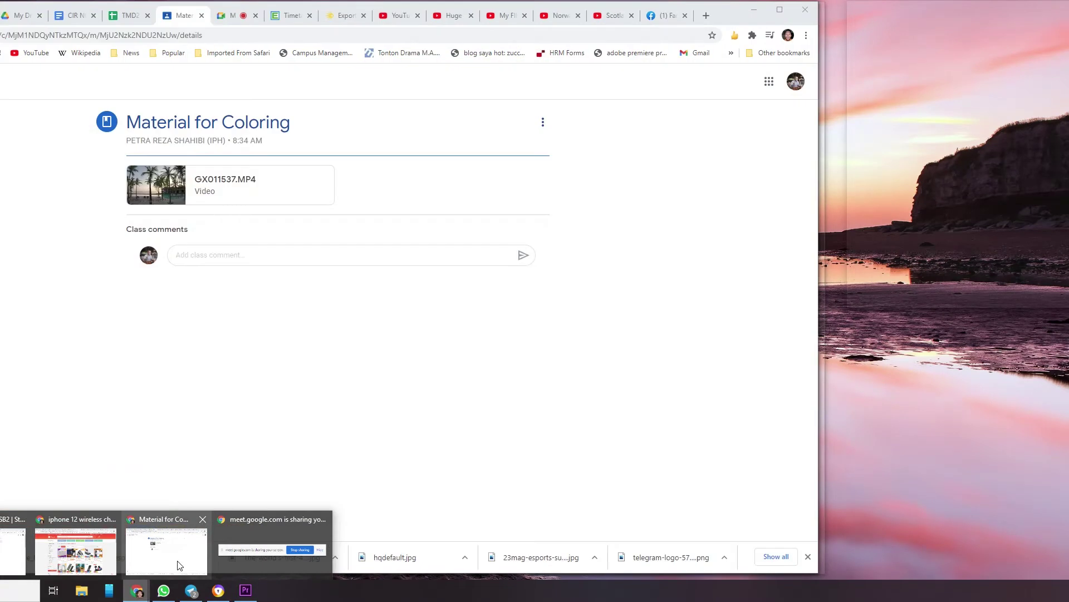
left_click(179, 565)
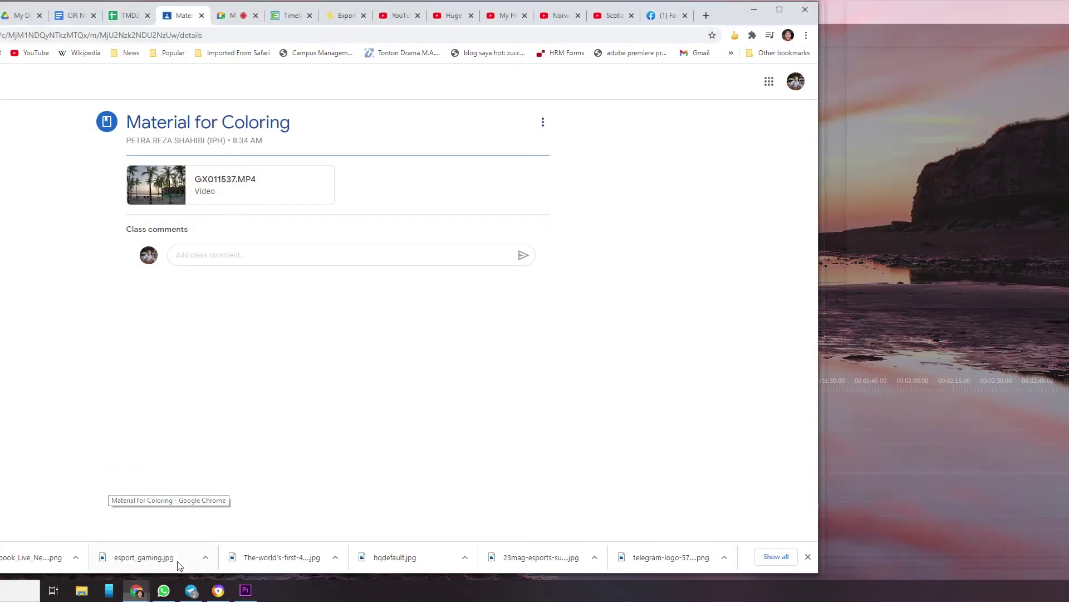
left_click(233, 15)
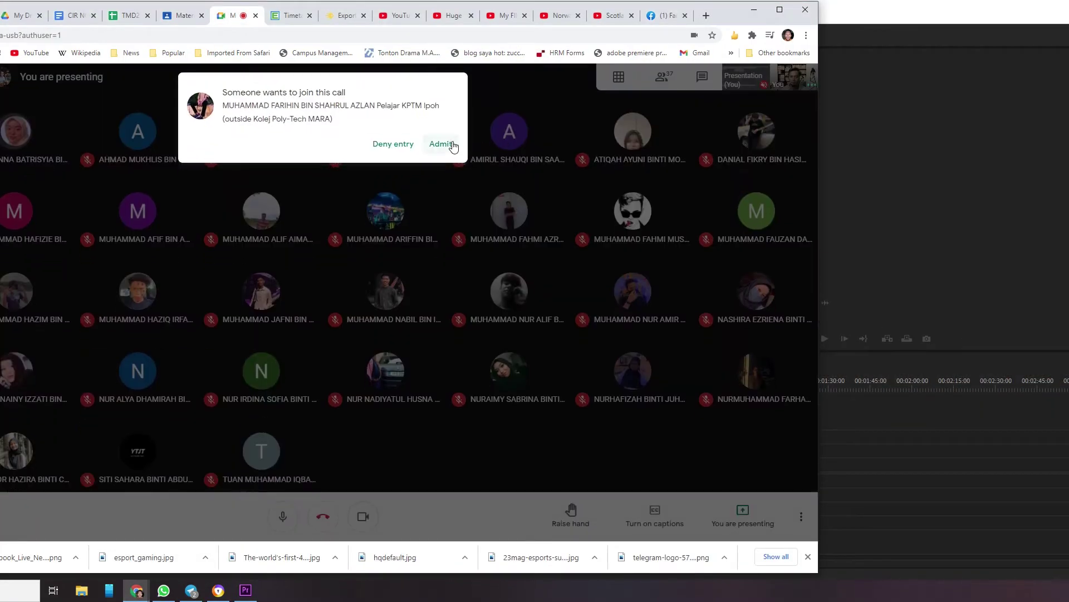
left_click(442, 144)
left_click(896, 210)
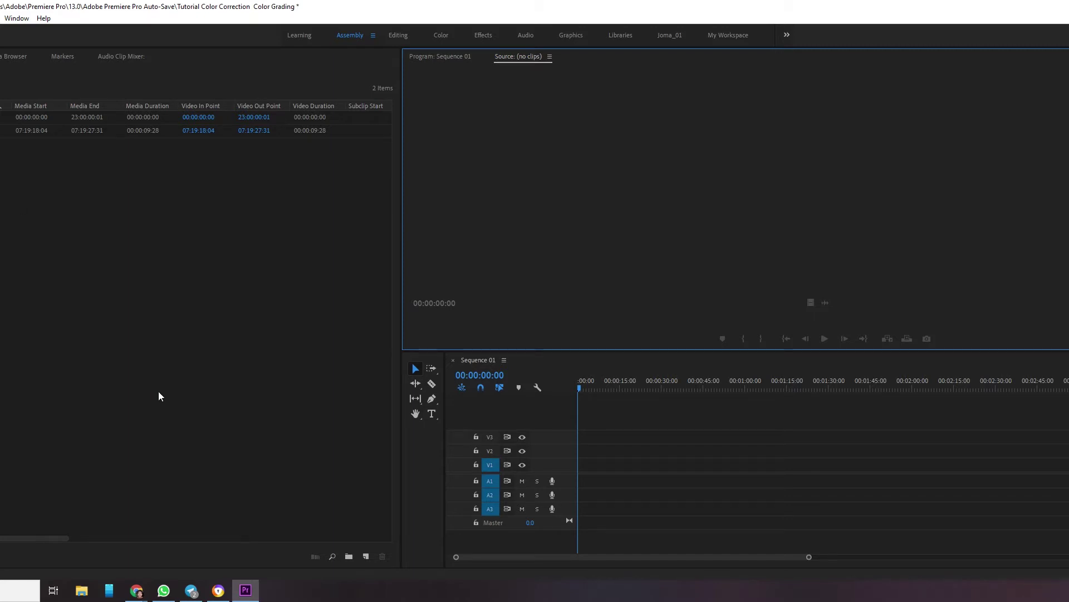
left_click(137, 590)
left_click(160, 536)
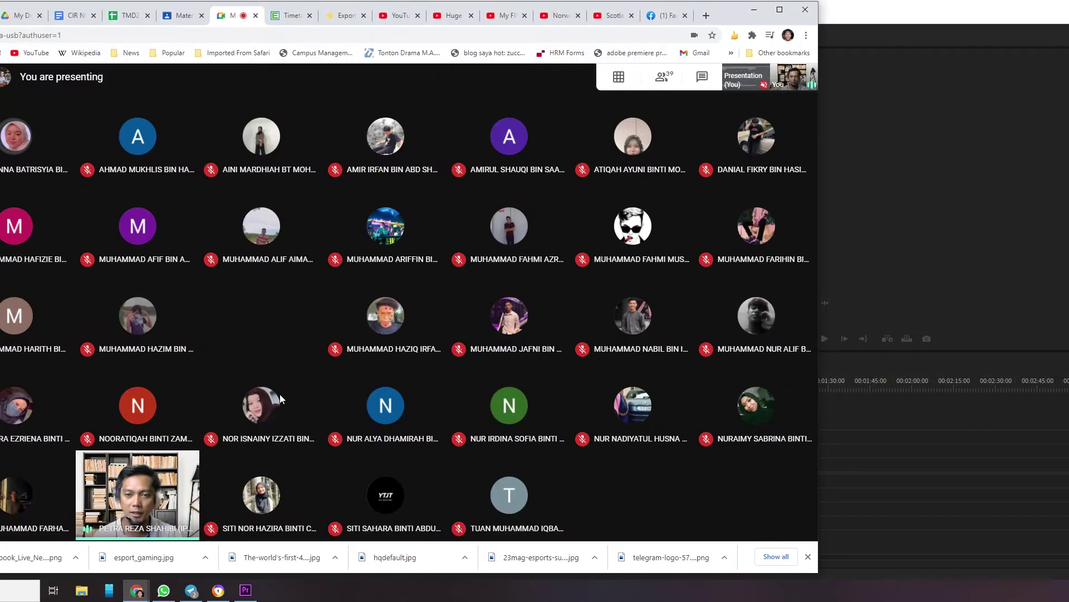
left_click(440, 144)
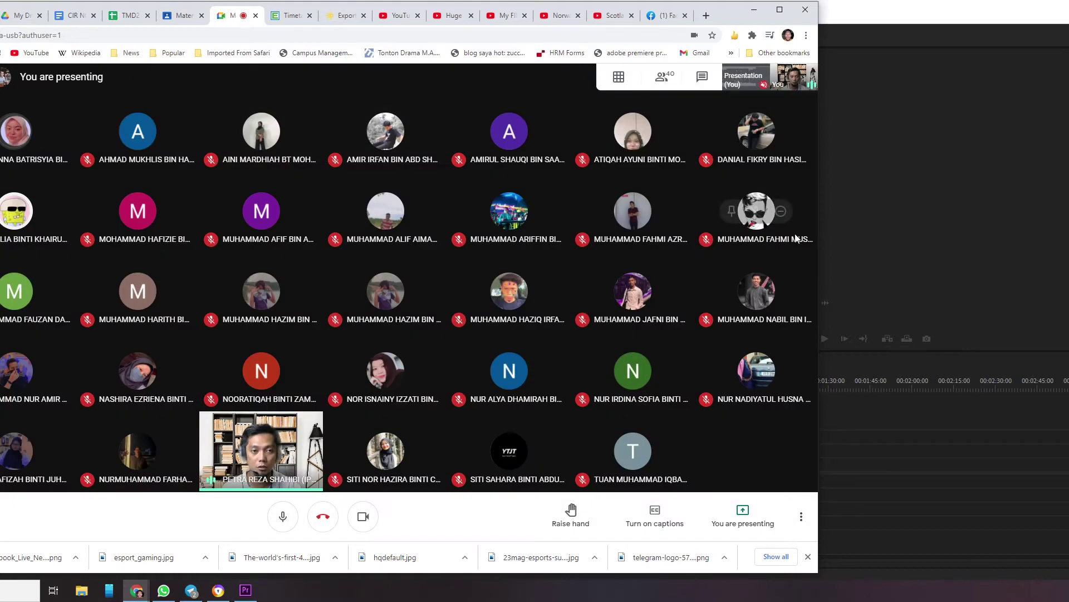
left_click(924, 229)
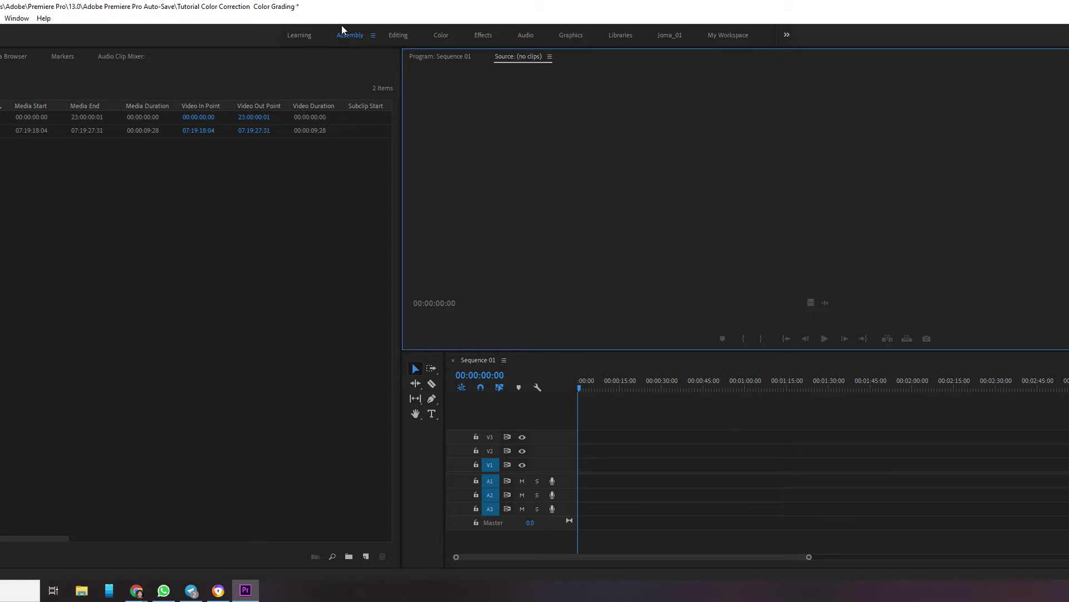
Switch to the Editing workspace and place the GX011537 clip at the start of V1 and A1, keeping the existing sequence settings
left_click(397, 42)
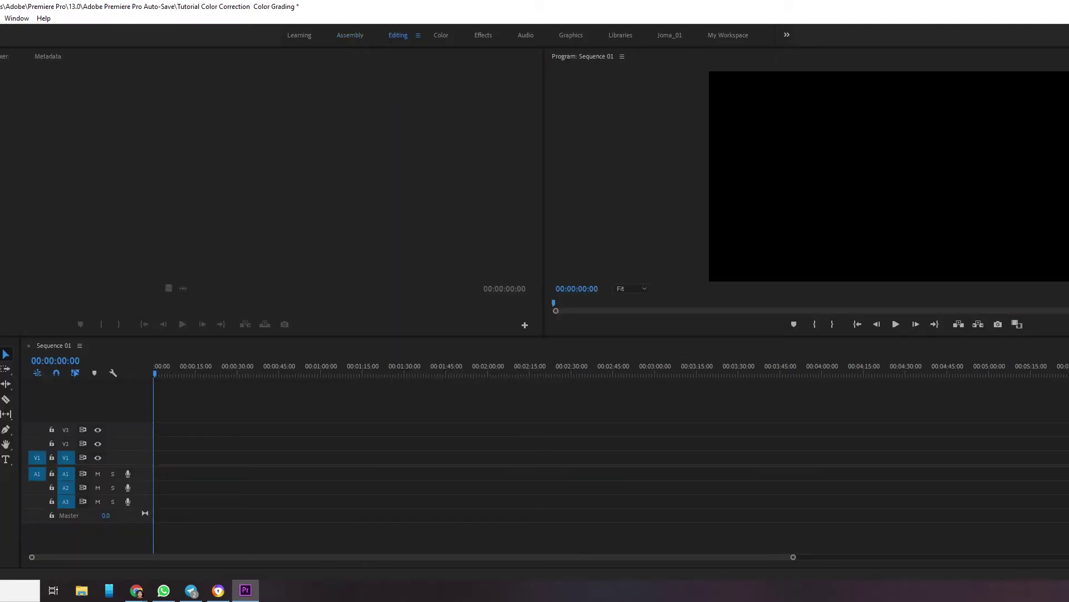
left_click_drag(225, 509, 170, 473)
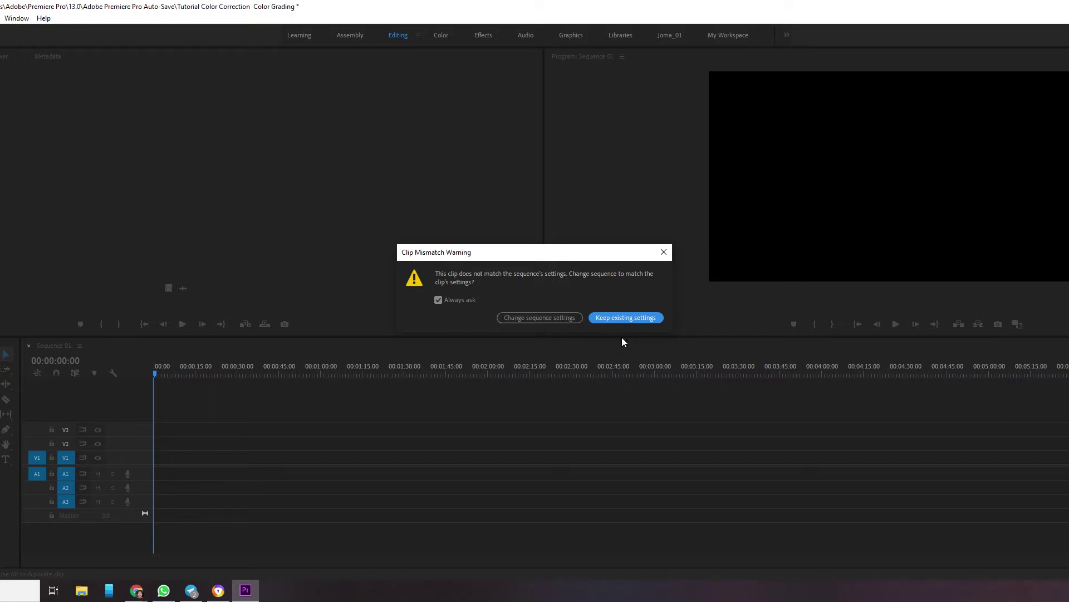
left_click(615, 317)
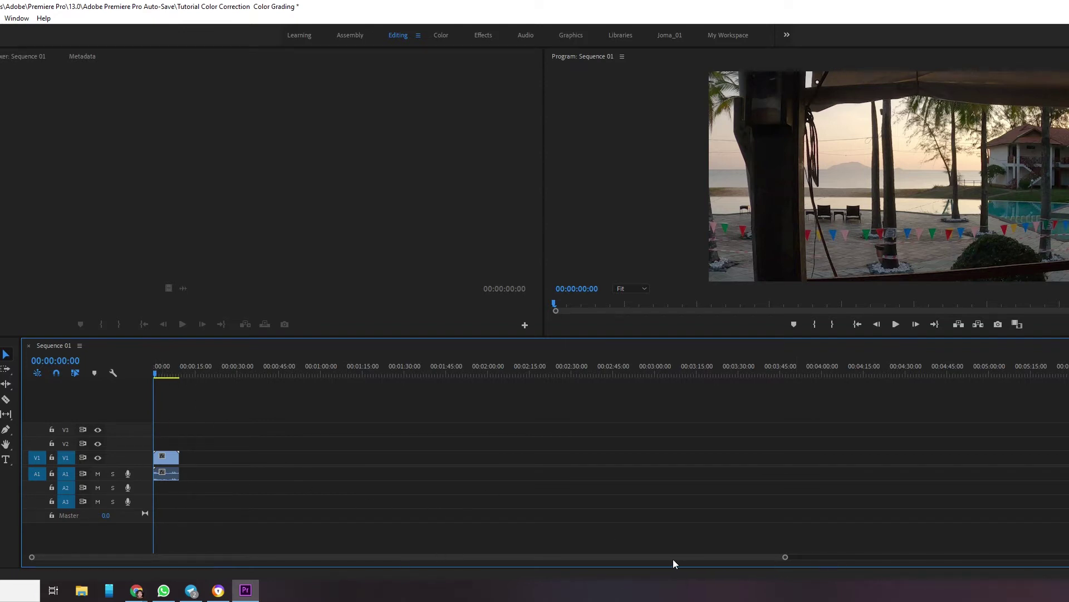
Split the GX011537 clip at 00:00:00:14 with the Razor tool
mouse_move(482, 557)
left_mouse_down()
mouse_move(592, 557)
mouse_move(486, 553)
left_mouse_up()
left_click_drag(784, 557, 457, 568)
left_click_drag(184, 372, 180, 413)
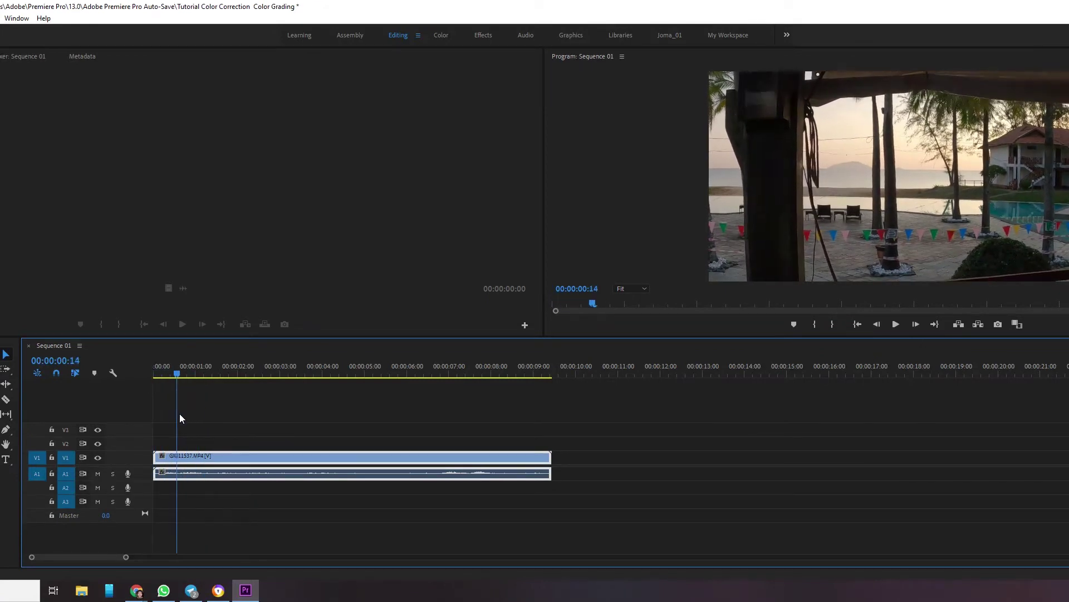
key("c")
left_click(176, 470)
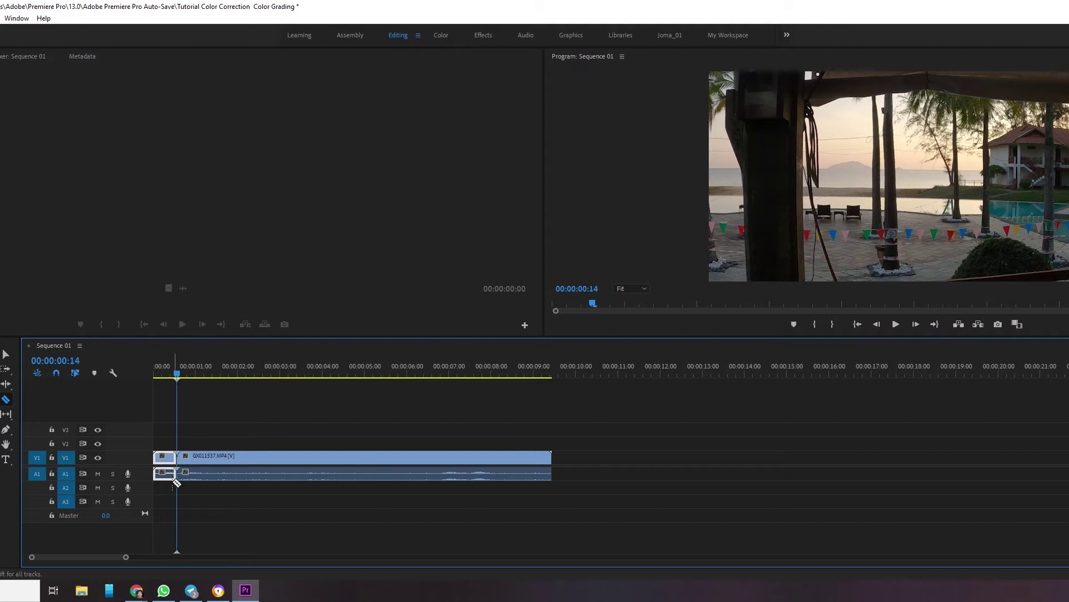
Remove the opening portion of the clip before the cut at 00:00:00:14, together with its audio
left_click(166, 457)
left_click(164, 478)
left_click(9, 355)
left_click(202, 482)
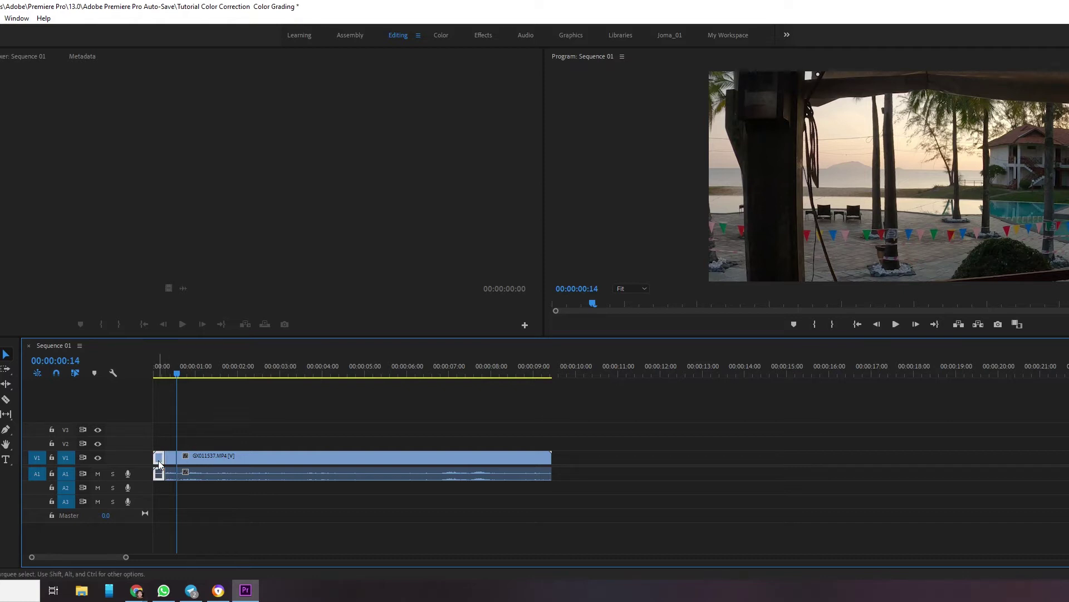
left_click_drag(158, 461, 165, 460)
left_click_drag(167, 376, 175, 379)
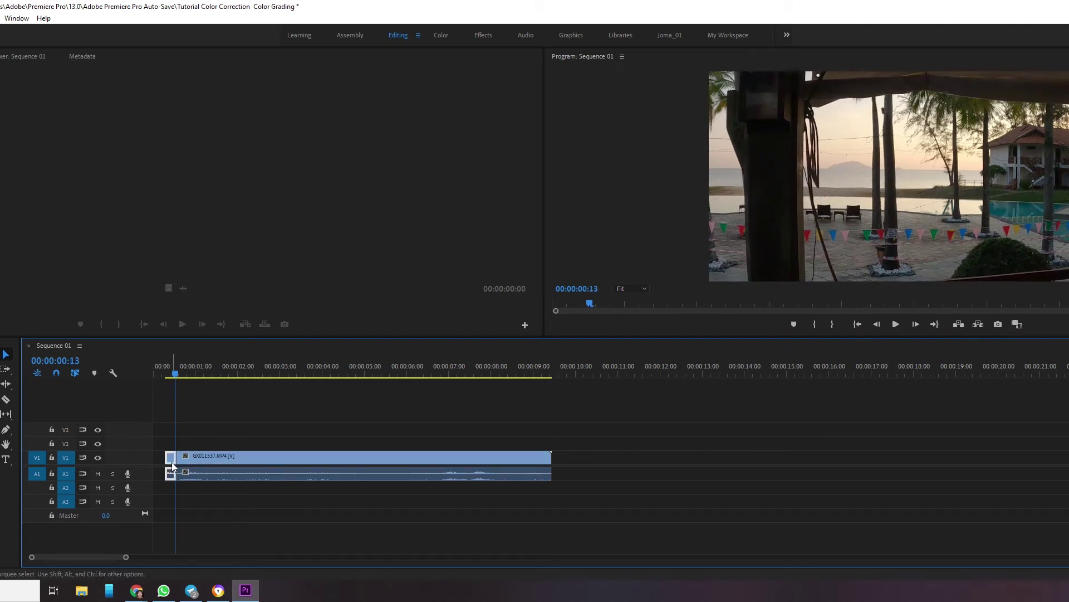
left_click_drag(172, 466, 184, 466)
Split the GX011537 clip at 00:00:08:16 with the Razor tool and delete the portion after the cut with its audio
left_click(480, 375)
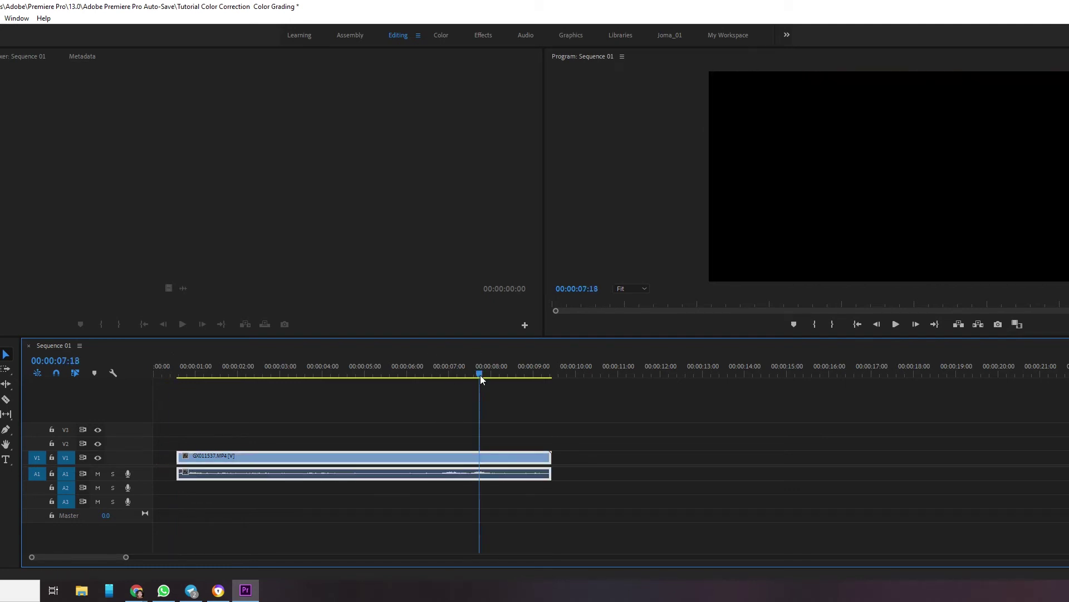
left_click_drag(480, 375, 519, 408)
key("c")
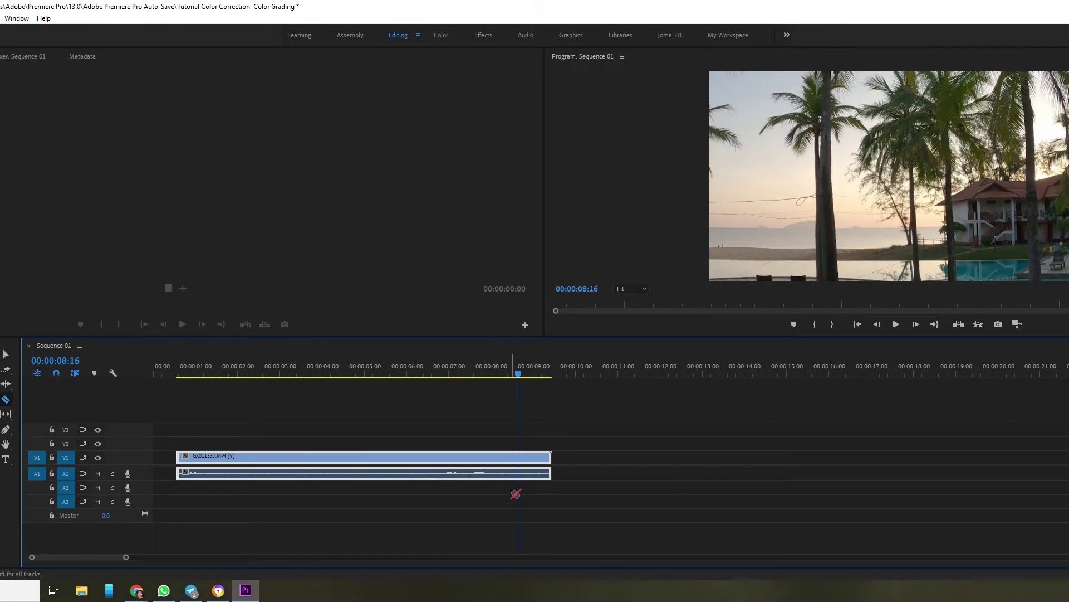
left_click(520, 460)
key("v")
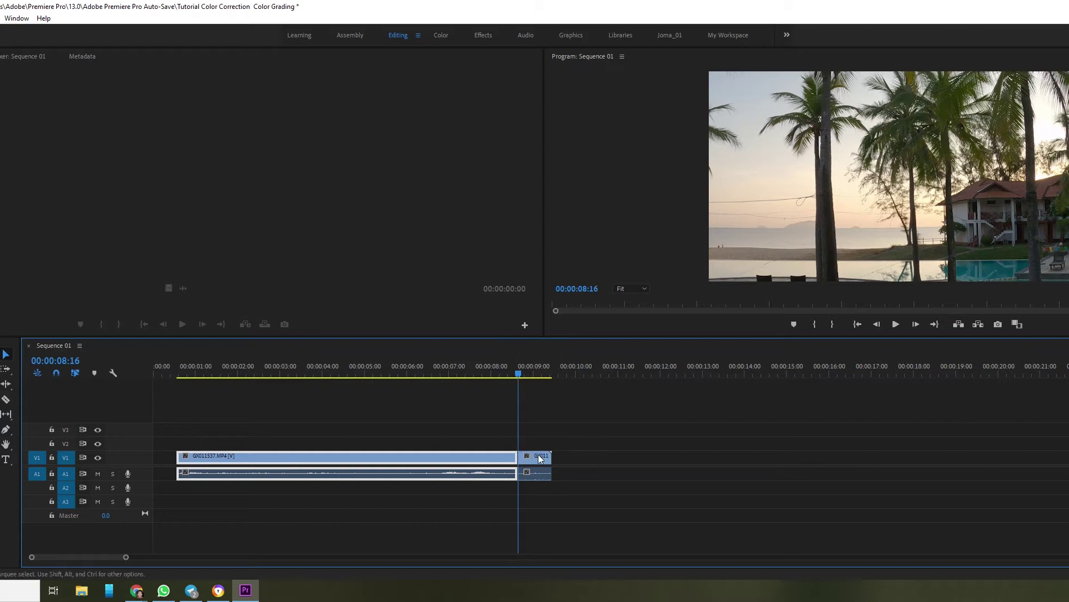
left_click(536, 458)
key("Delete")
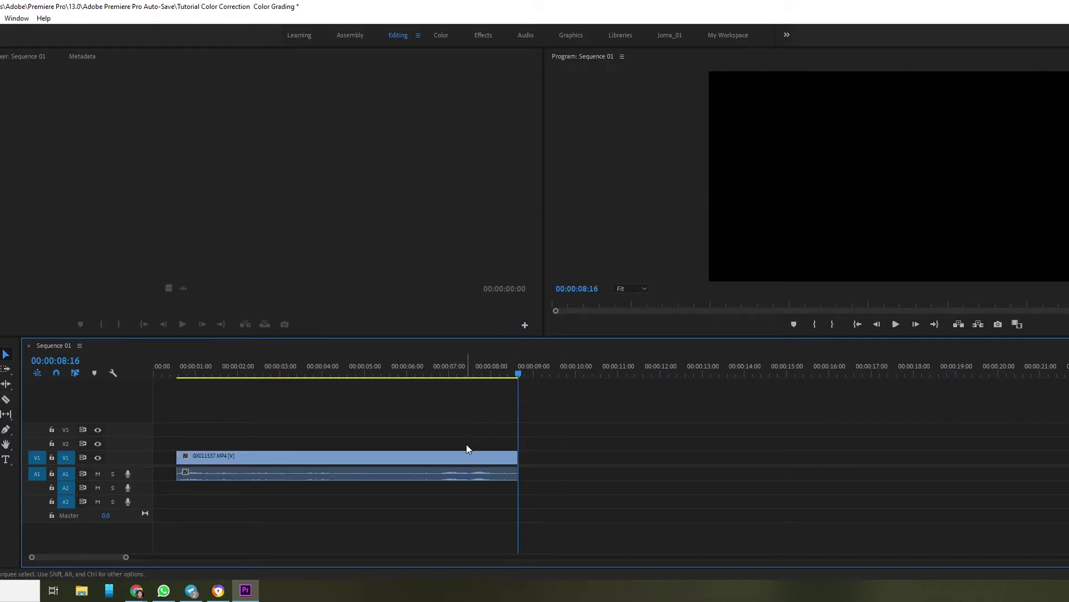
Move the trimmed clip to the start of the sequence and place the playhead at 00:00:01:03
left_click_drag(467, 455, 434, 455)
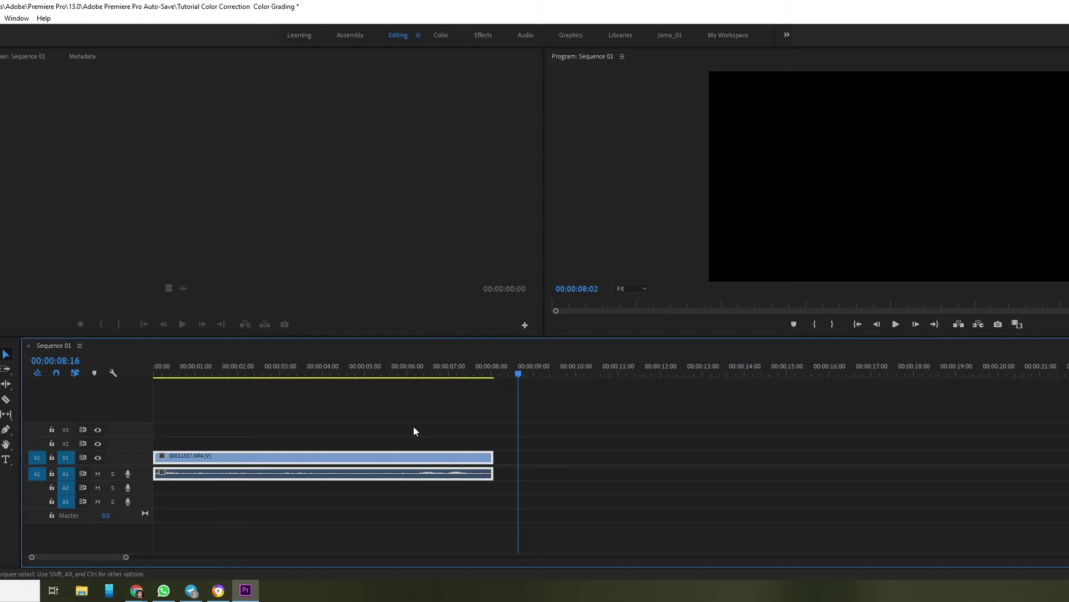
left_click_drag(517, 370, 201, 419)
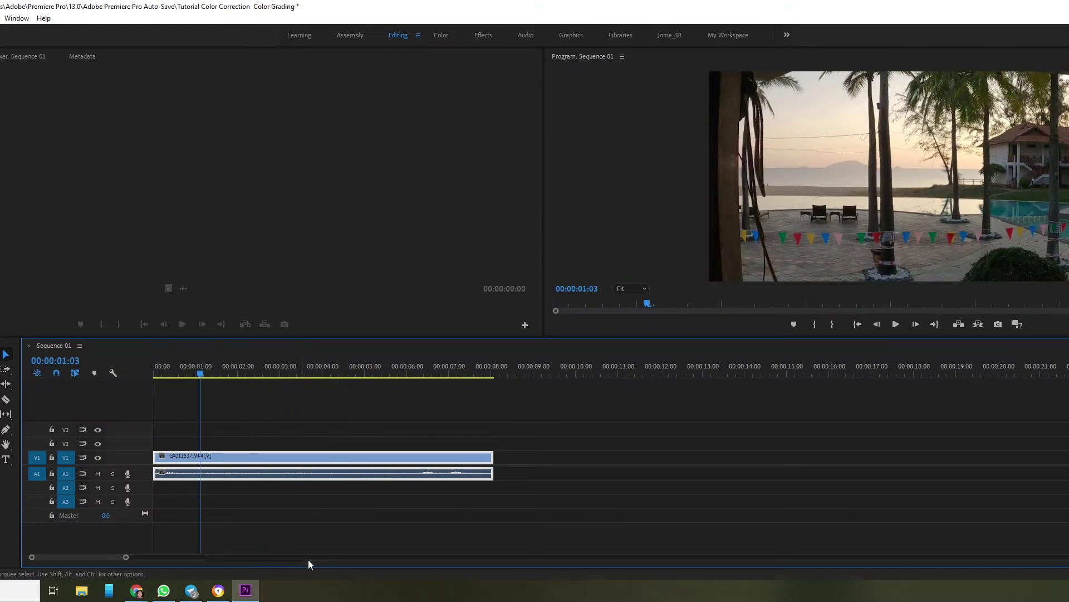
Check the Google Meet call for waiting participants and return to Premiere Pro
mouse_move(138, 595)
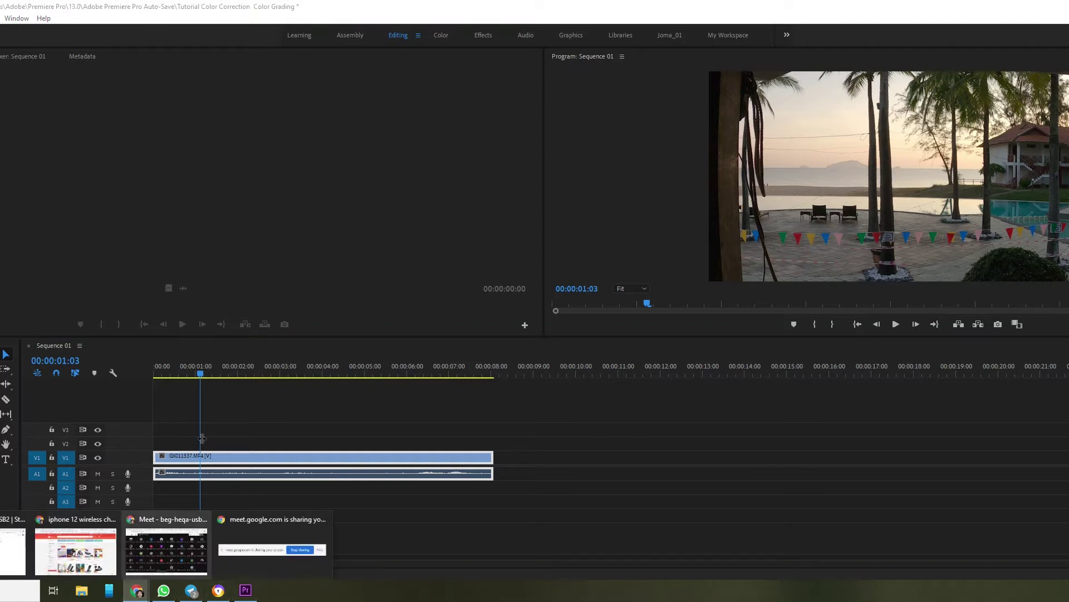
left_click(161, 543)
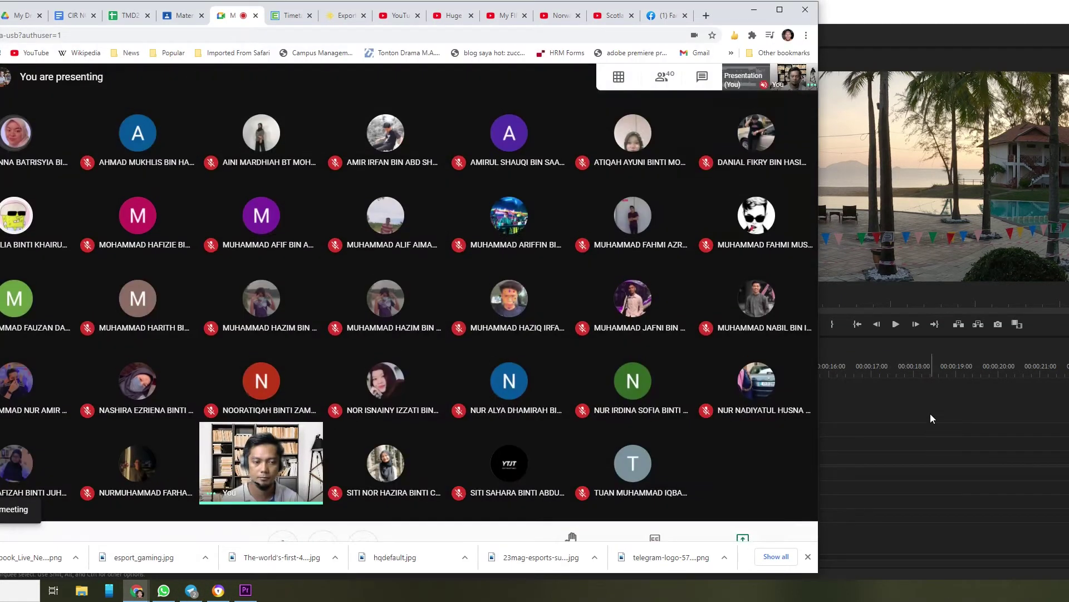
left_click(930, 413)
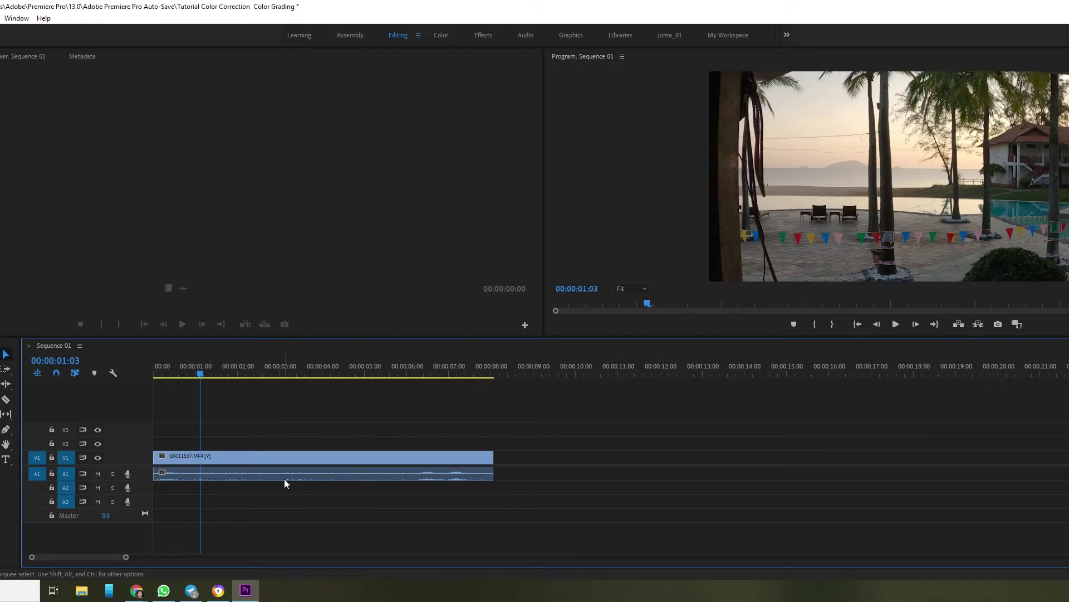
Select the GX011537 clip in the timeline and apply the Set to Frame Size video option to it
left_click(248, 456)
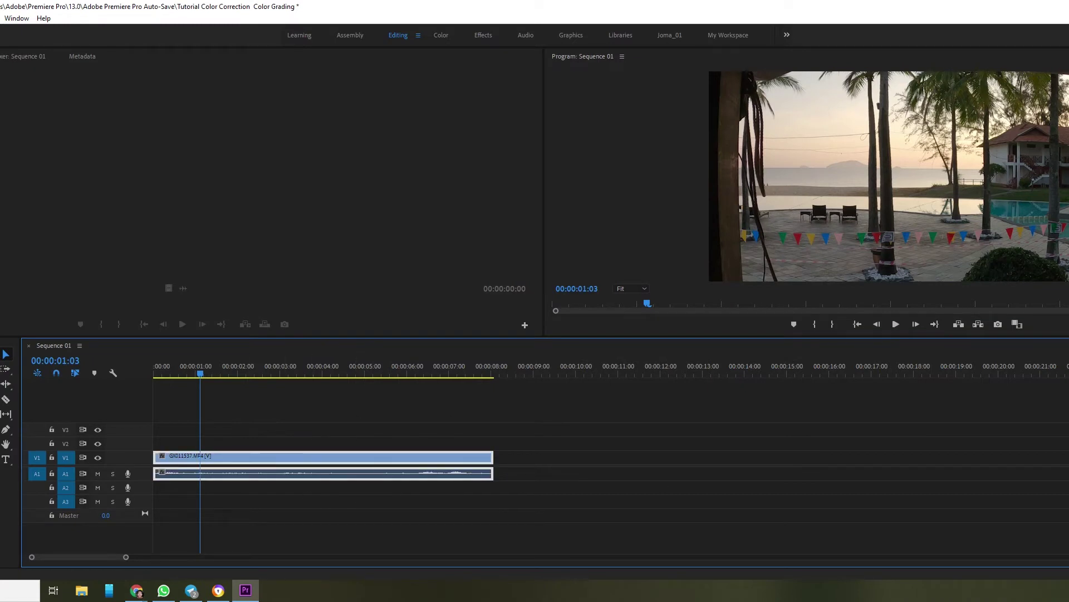
key("alt+s")
key("Down")
key("Down")
key("Down")
key("Left")
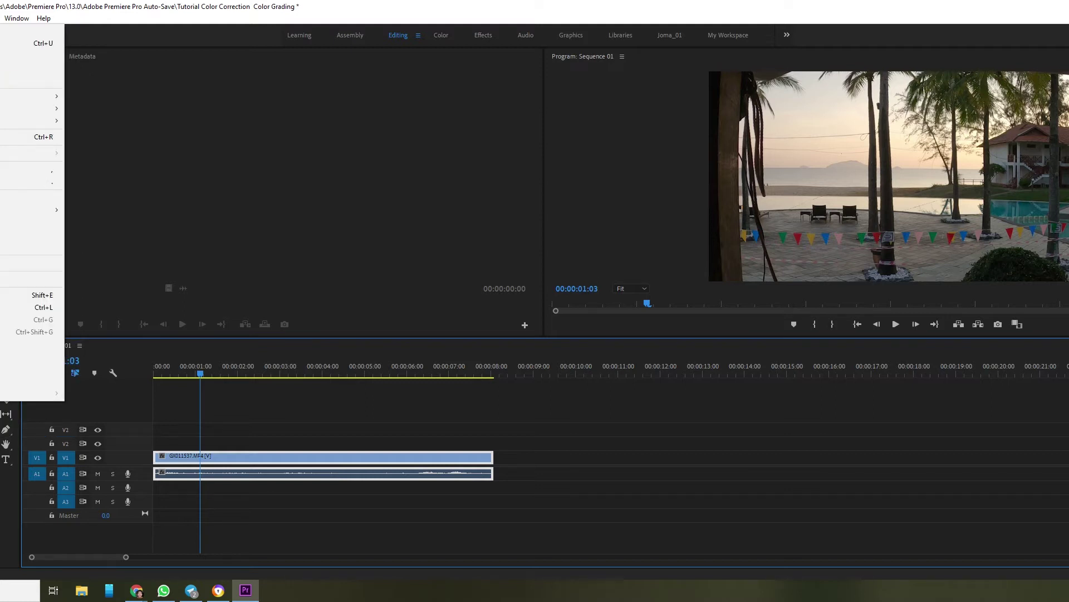
mouse_move(33, 120)
key("Up")
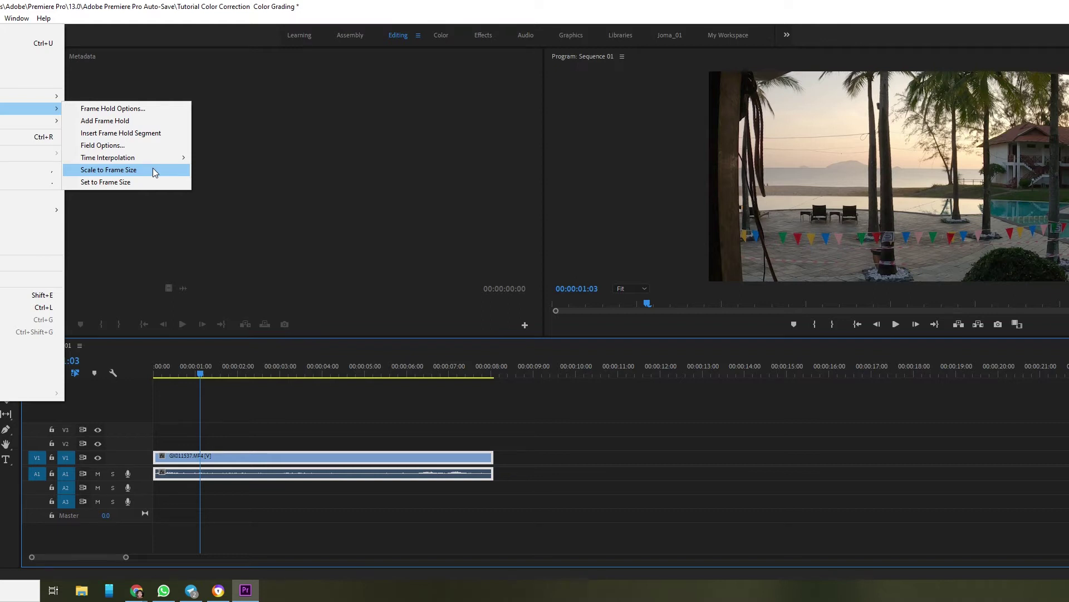
left_click(153, 183)
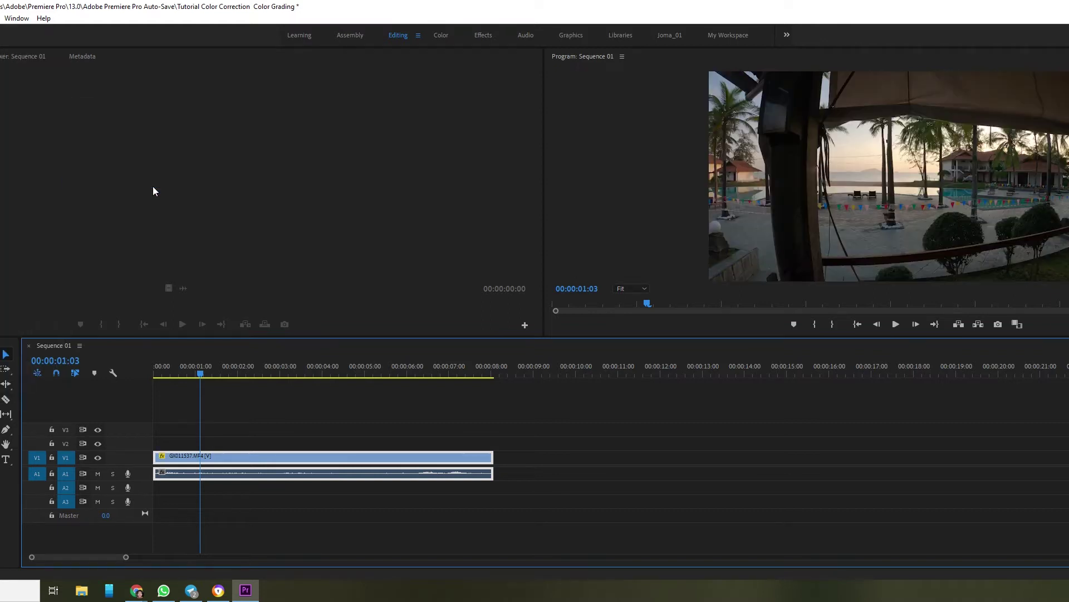
left_click(307, 396)
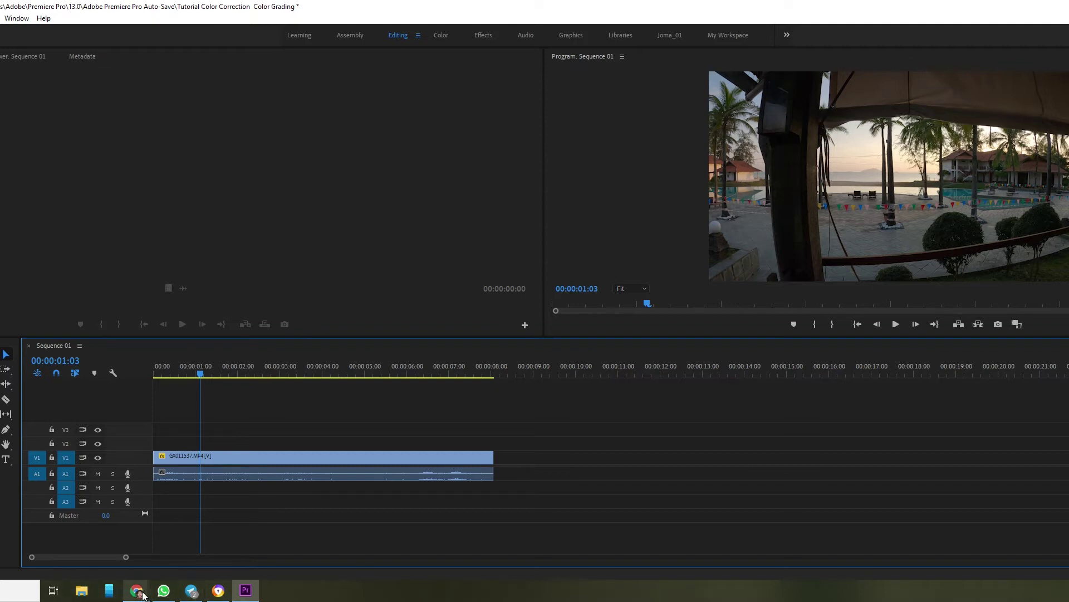
Switch to the Google Meet call and admit the waiting participant
mouse_move(141, 593)
left_click(166, 550)
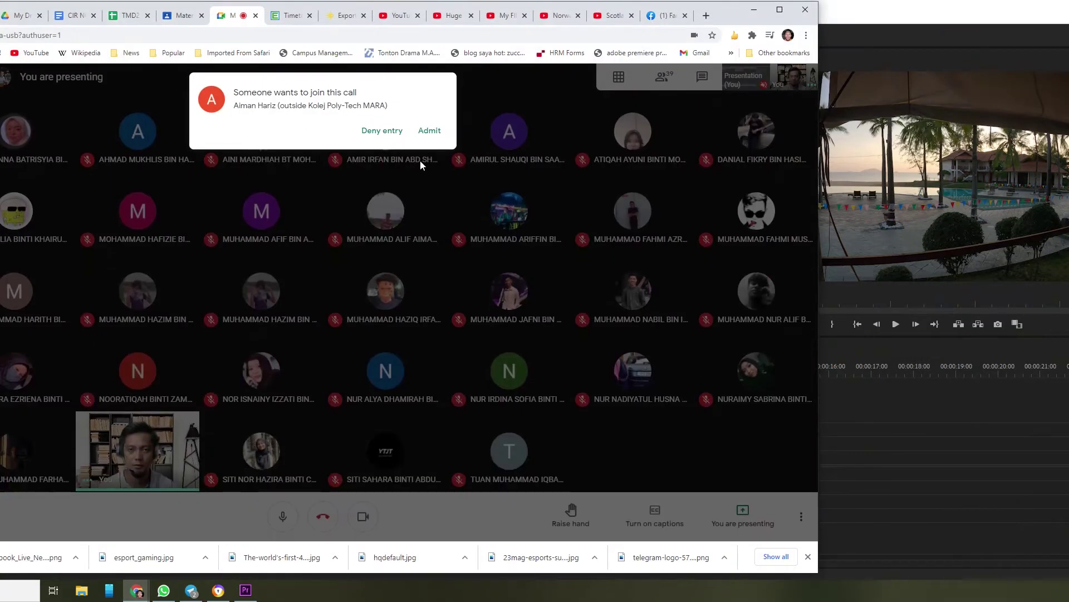
left_click(438, 135)
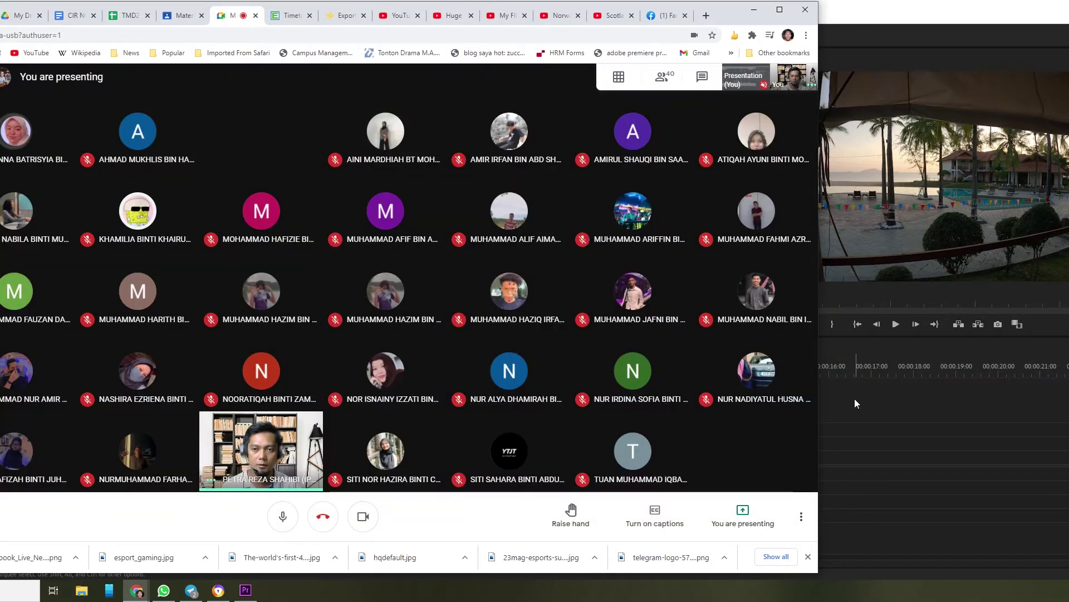
Remove the newly admitted participant from the meeting through the participant list and close the list
mouse_move(258, 175)
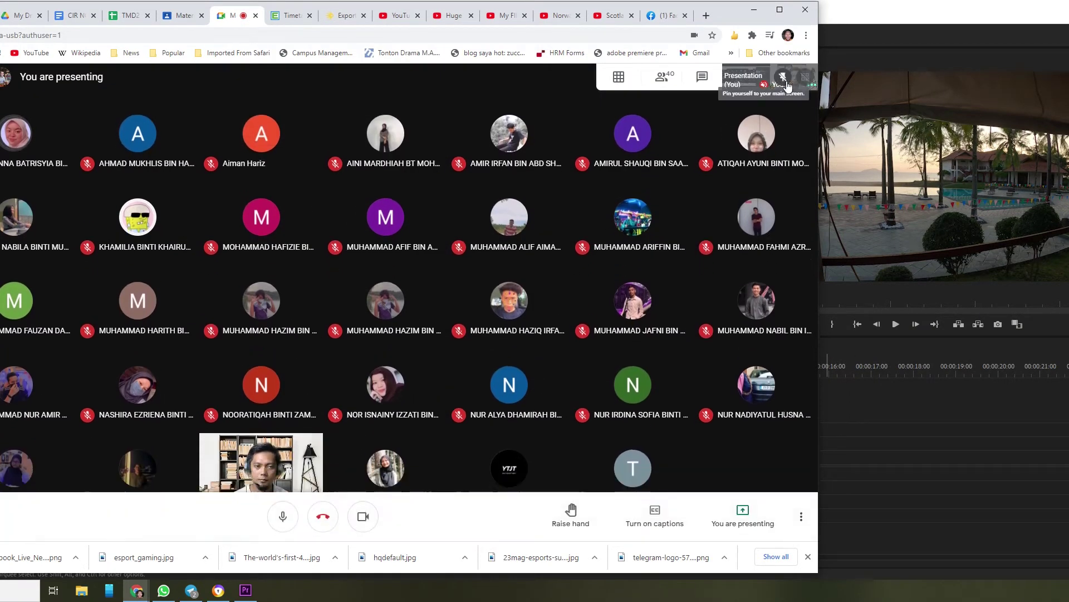
mouse_move(791, 85)
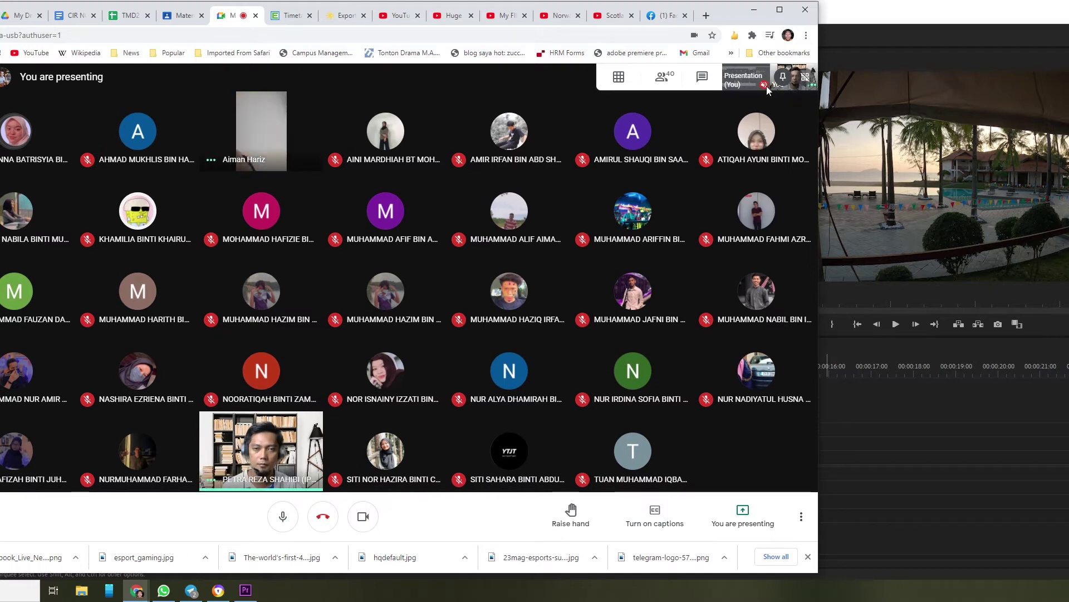
mouse_move(273, 133)
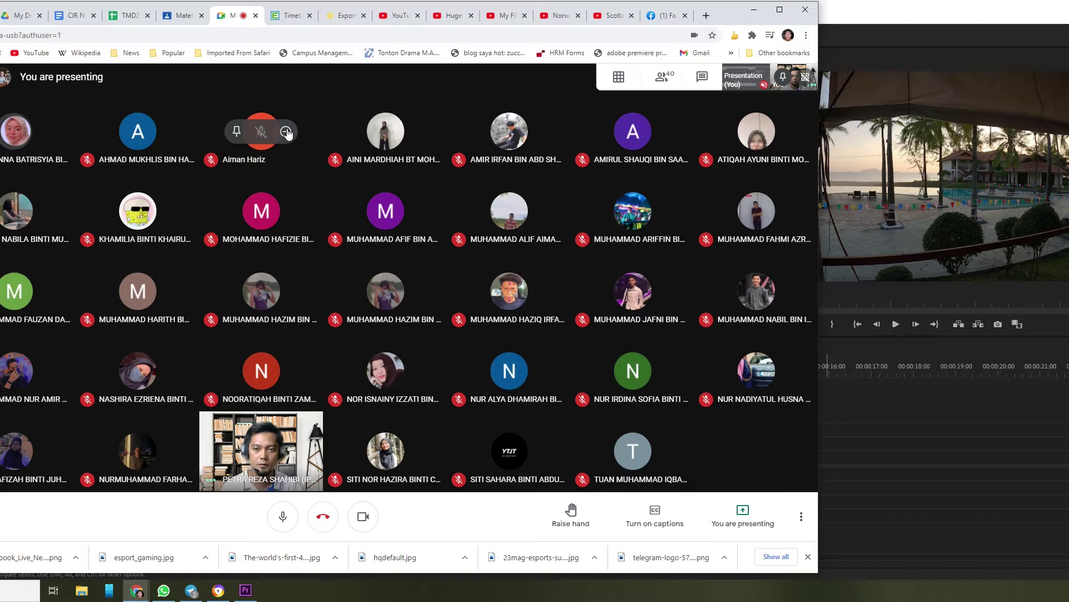
left_click(286, 133)
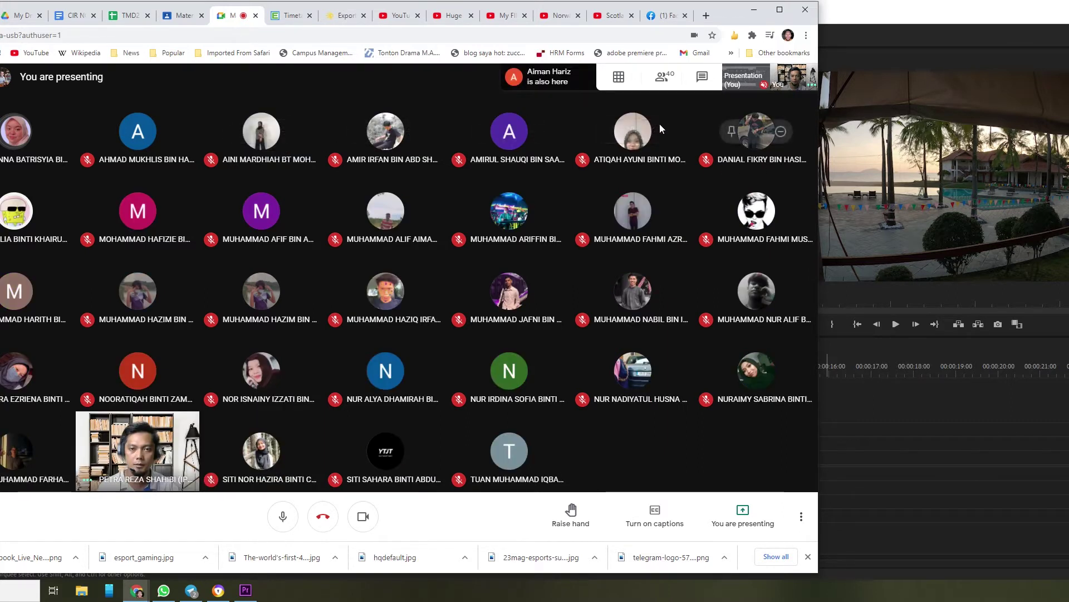
left_click(563, 82)
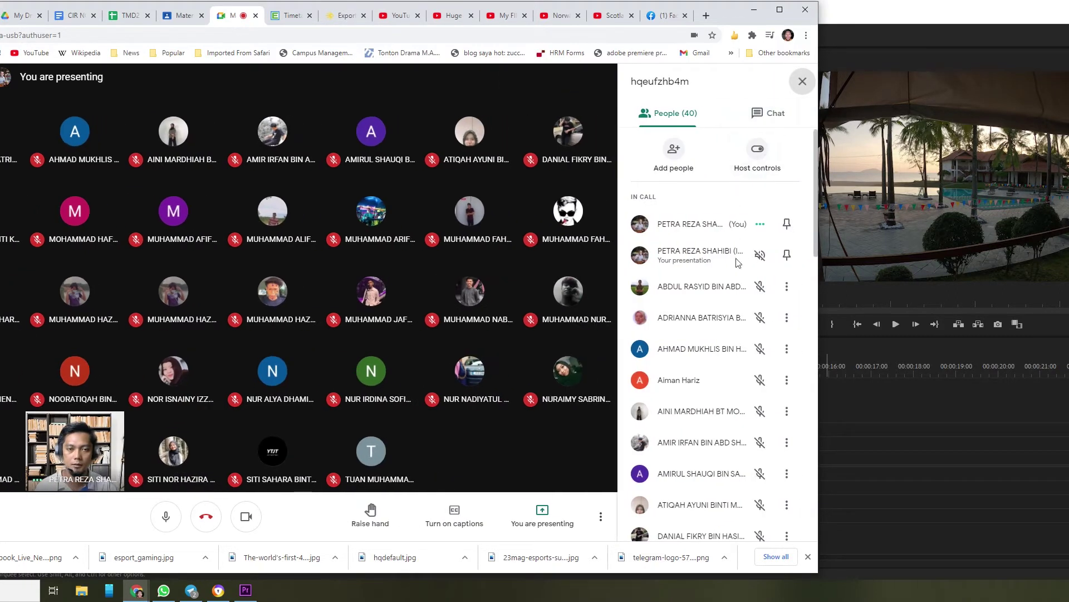
left_click(787, 411)
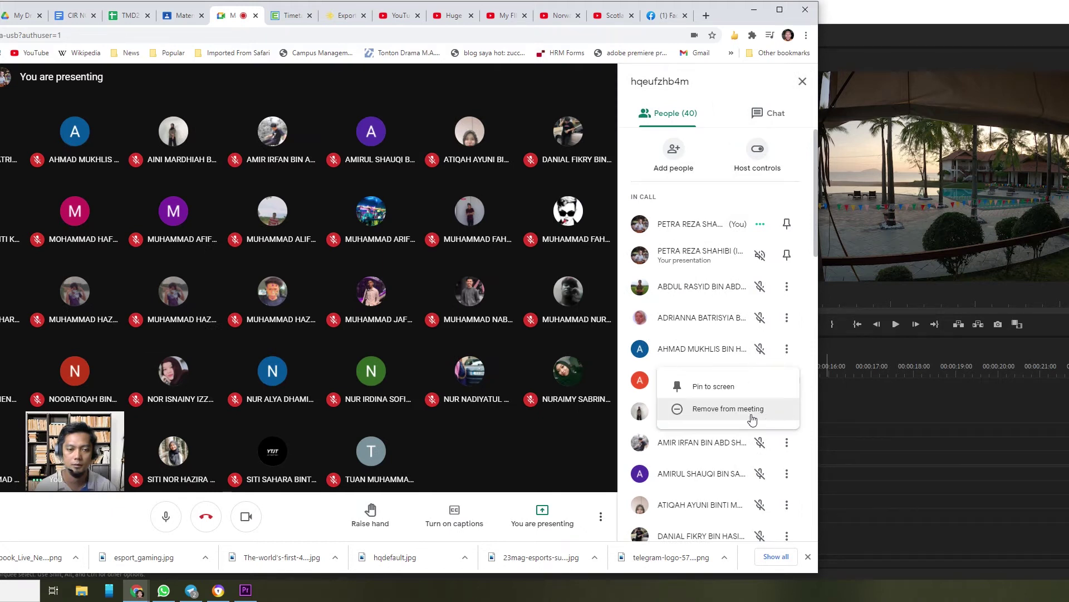
left_click(701, 403)
left_click(413, 345)
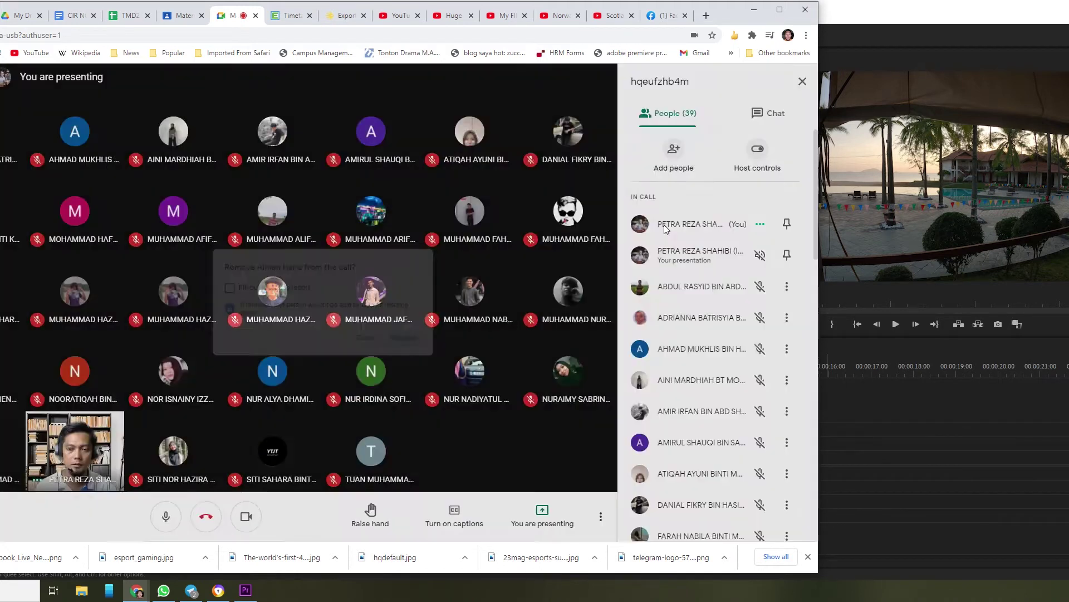
left_click(803, 81)
Return to Premiere Pro and scrub the sequence to 00:00:02:02
key("alt+Tab")
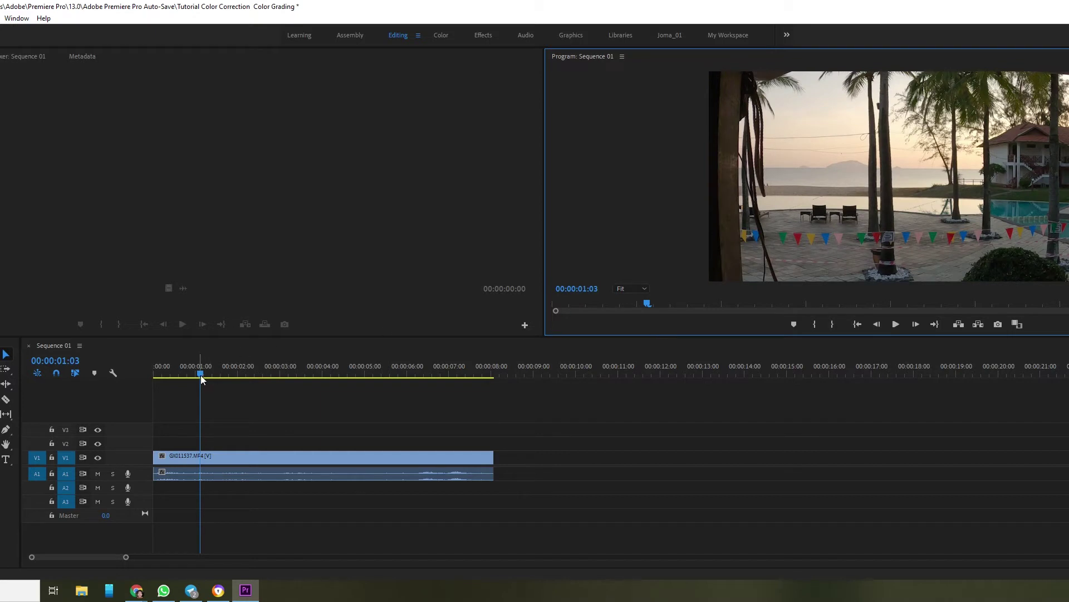
left_click_drag(199, 374, 242, 386)
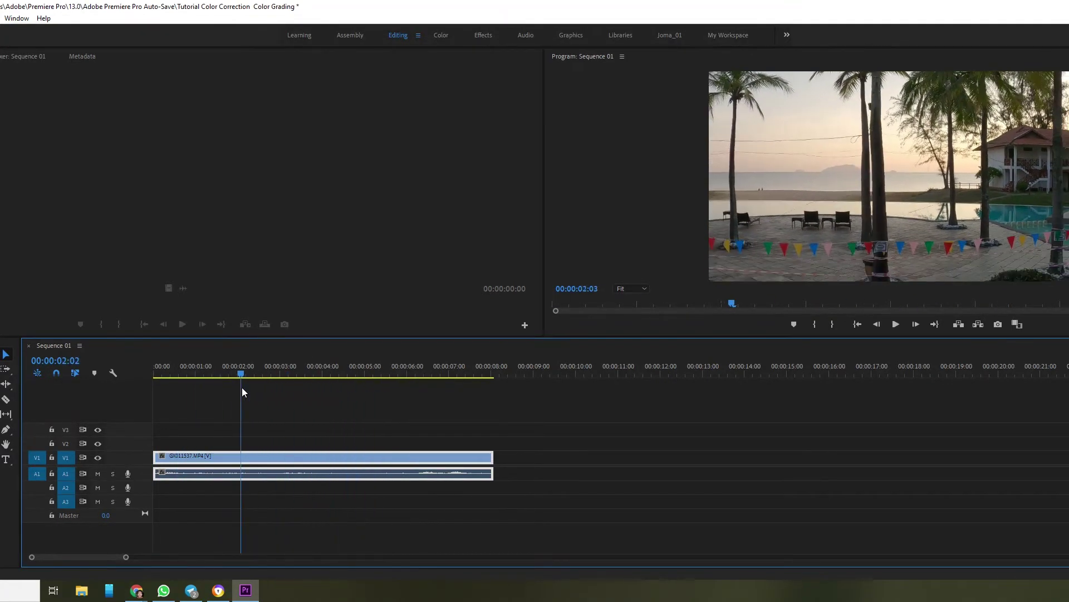
Admit the participant waiting in the Google Meet call and go back to Premiere Pro
mouse_move(136, 590)
left_click(166, 551)
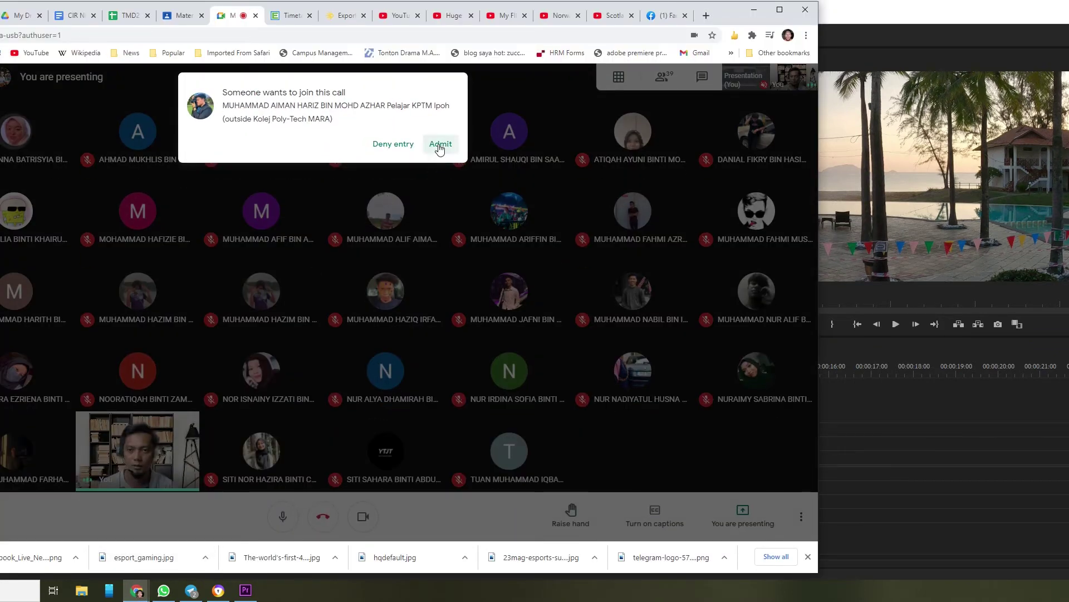
left_click(441, 144)
left_click(957, 463)
Demonstrate Set to Frame Size on the selected GX011537 clip with the playhead at 00:00:01:13
left_click_drag(240, 373, 152, 399)
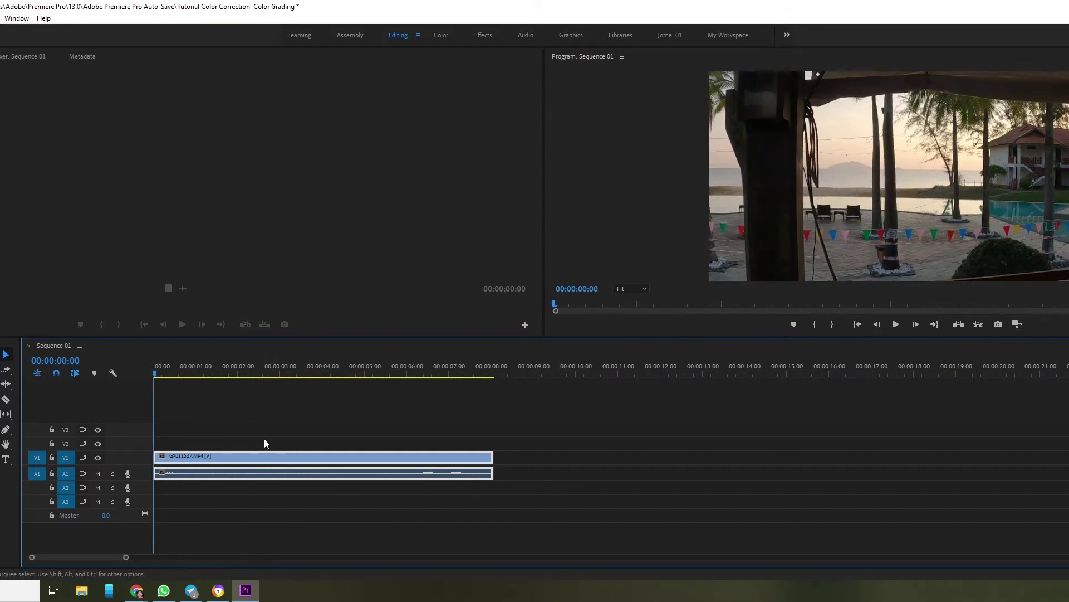
left_click(219, 373)
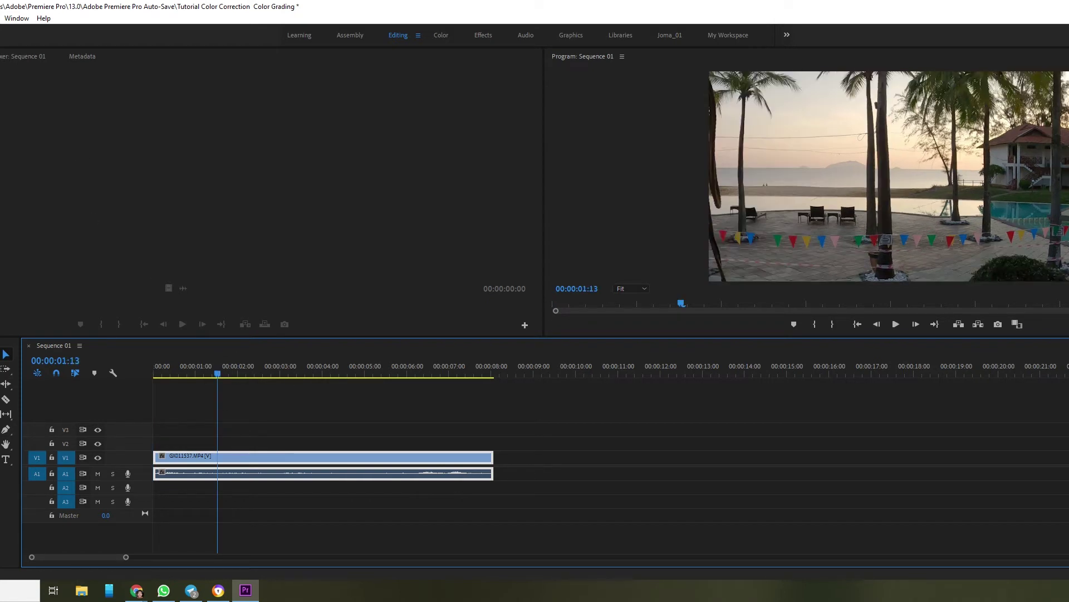
key("alt+c")
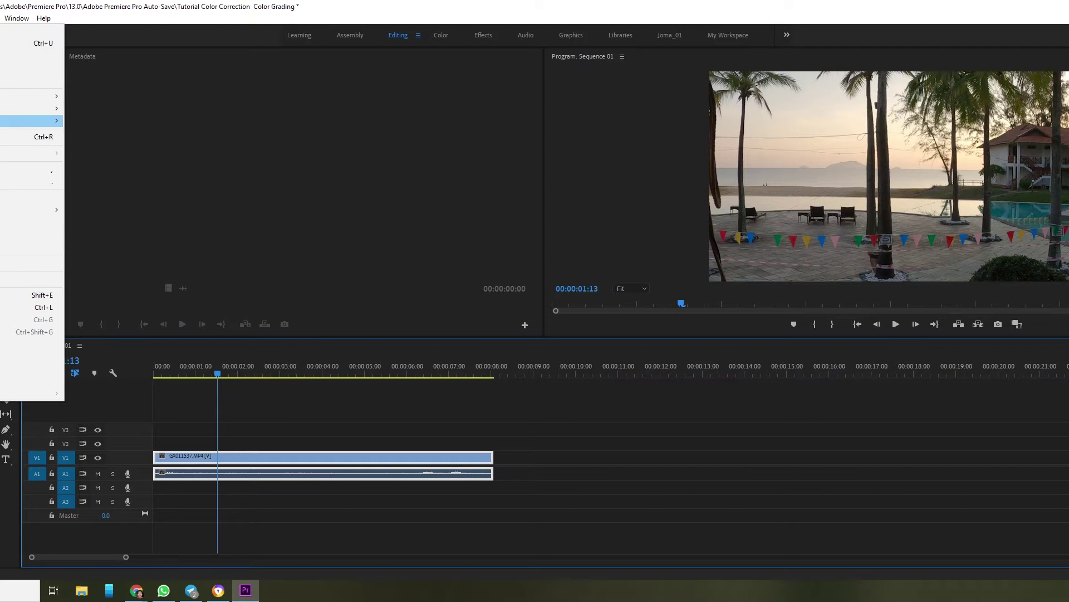
mouse_move(30, 108)
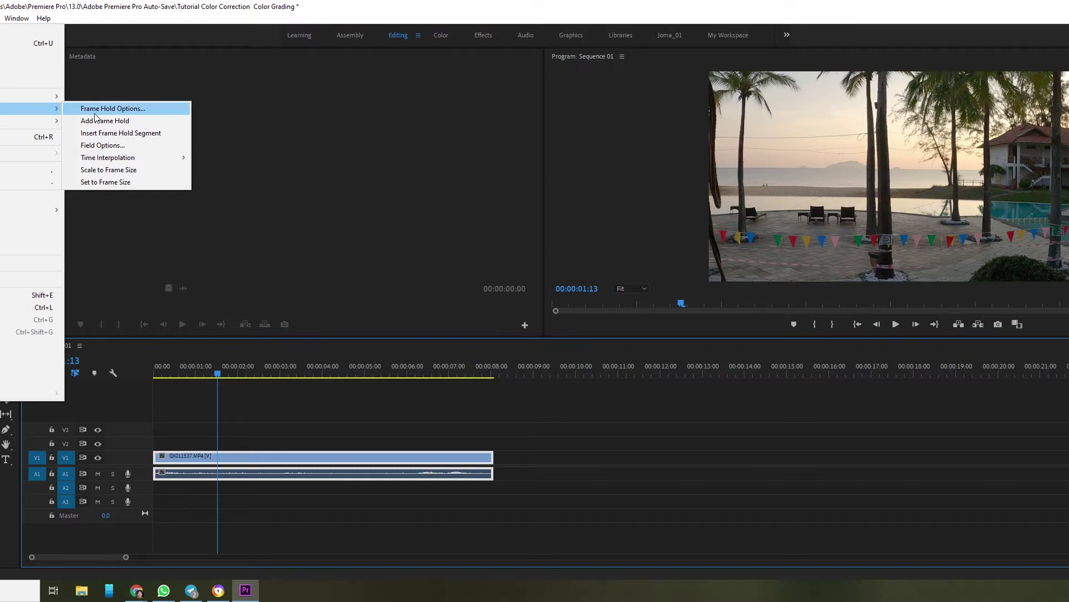
left_click(158, 184)
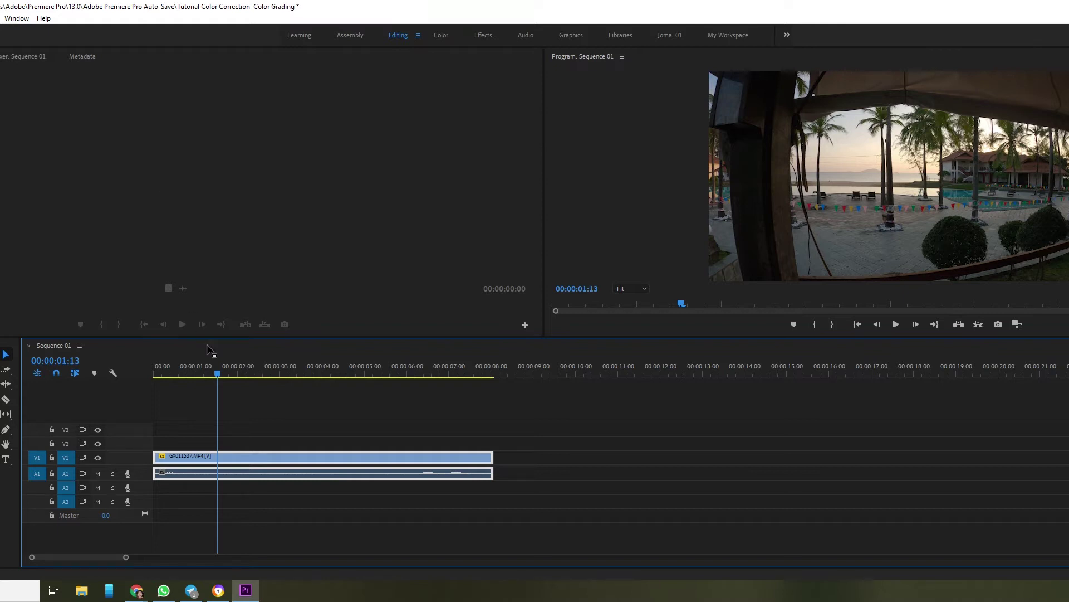
Apply Set to Frame Size to the clip with the playhead at 00:00:01:06, and preview the opening by scrubbing to 00:00:00:03
mouse_move(218, 377)
left_mouse_down()
mouse_move(162, 384)
mouse_move(467, 361)
mouse_move(149, 389)
mouse_move(253, 380)
mouse_move(206, 376)
left_mouse_up()
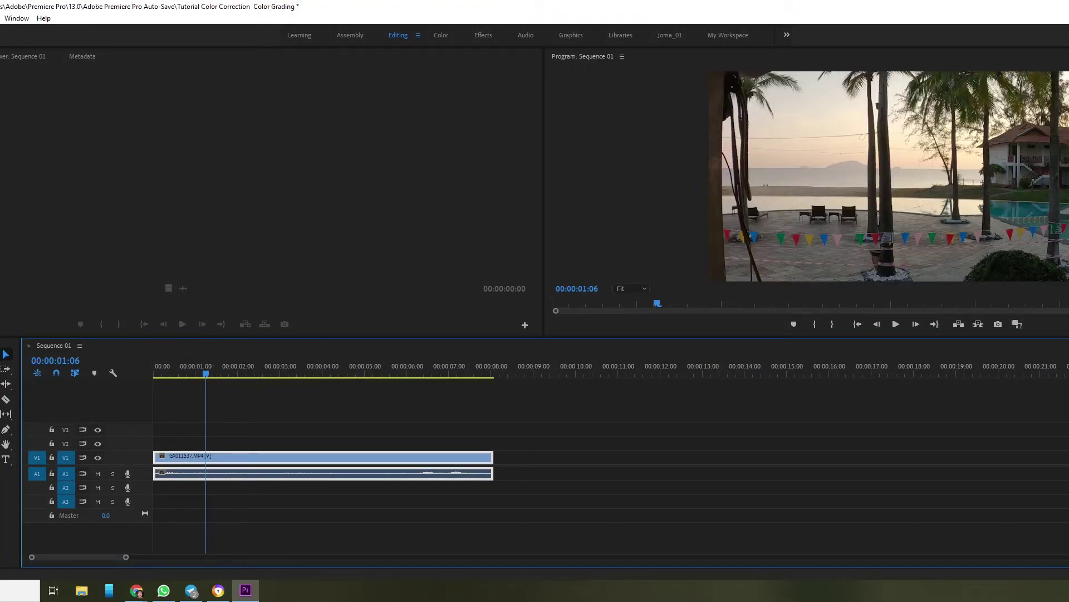
key("alt+c")
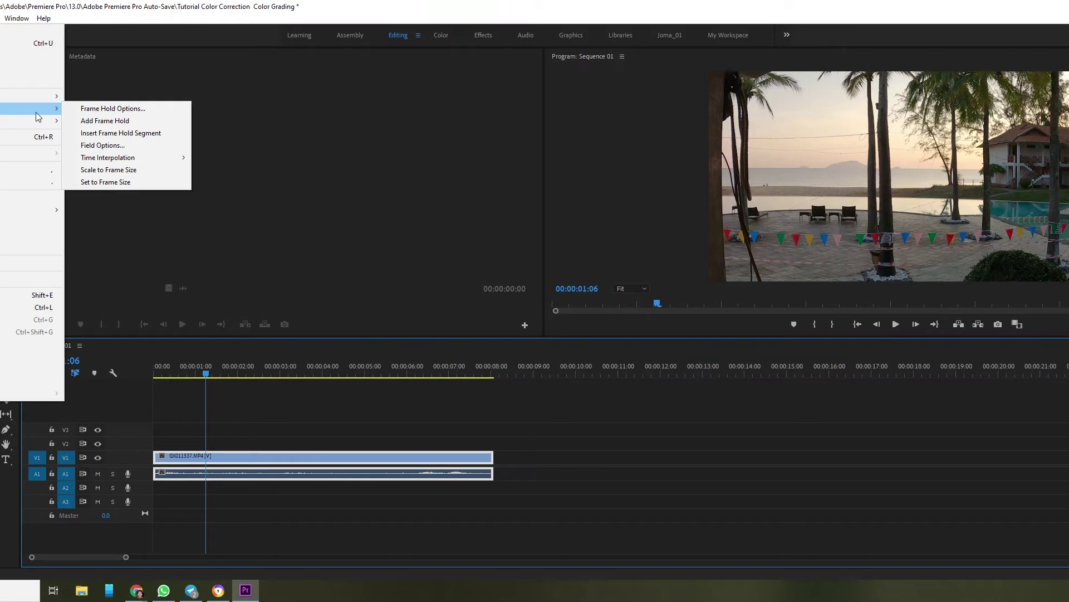
left_click(152, 184)
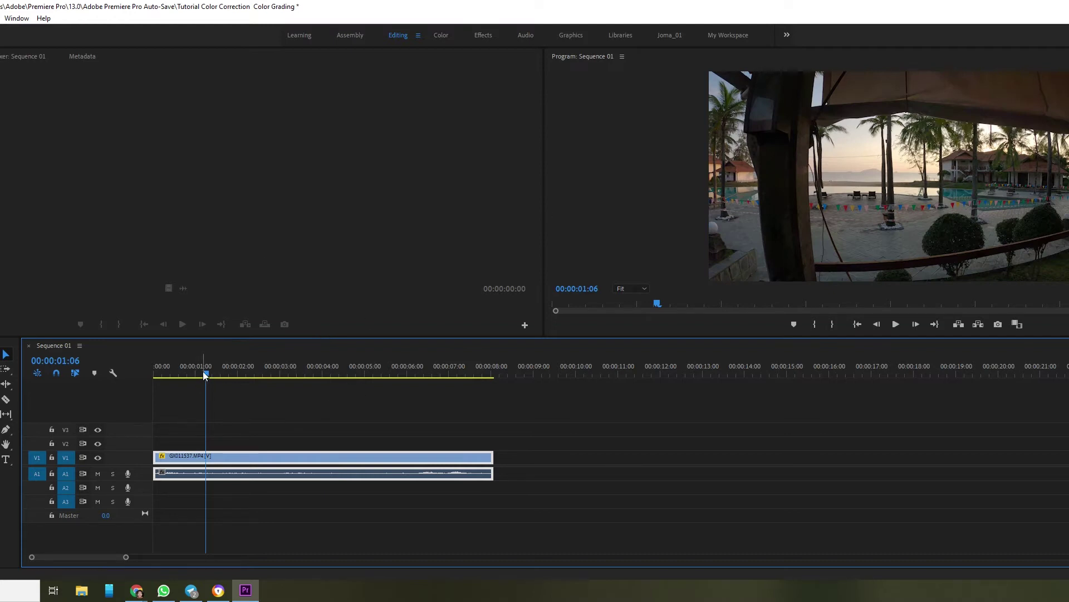
mouse_move(206, 375)
left_mouse_down()
mouse_move(275, 372)
mouse_move(214, 381)
left_mouse_up()
mouse_move(157, 378)
left_mouse_down()
mouse_move(132, 378)
mouse_move(185, 373)
mouse_move(160, 383)
left_mouse_up()
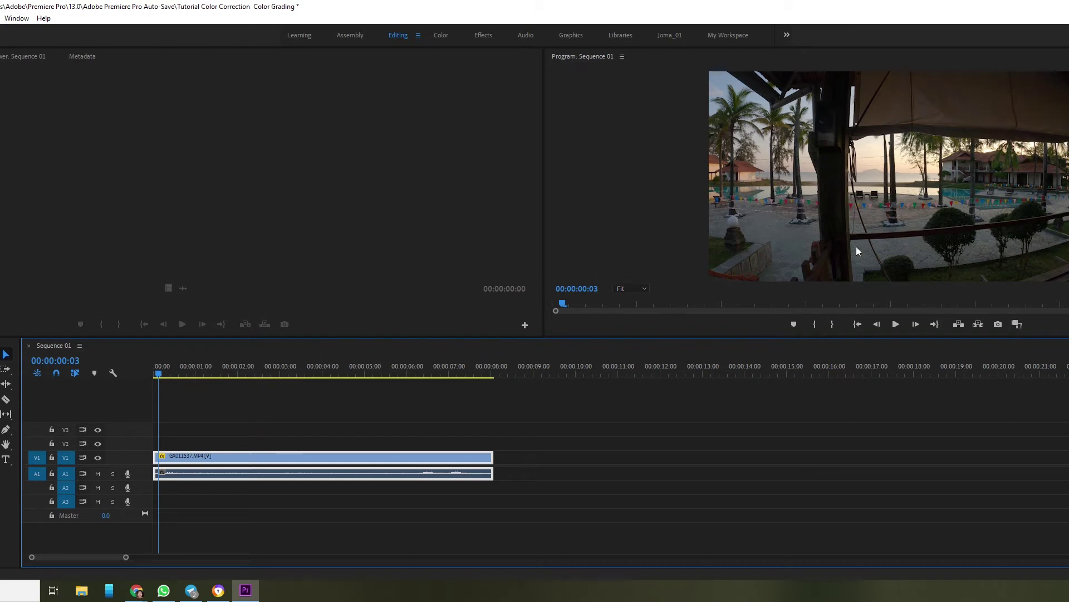
Review the GX011537 footage by scrubbing across the clip, finishing at 00:00:01:01
left_click_drag(159, 372, 296, 378)
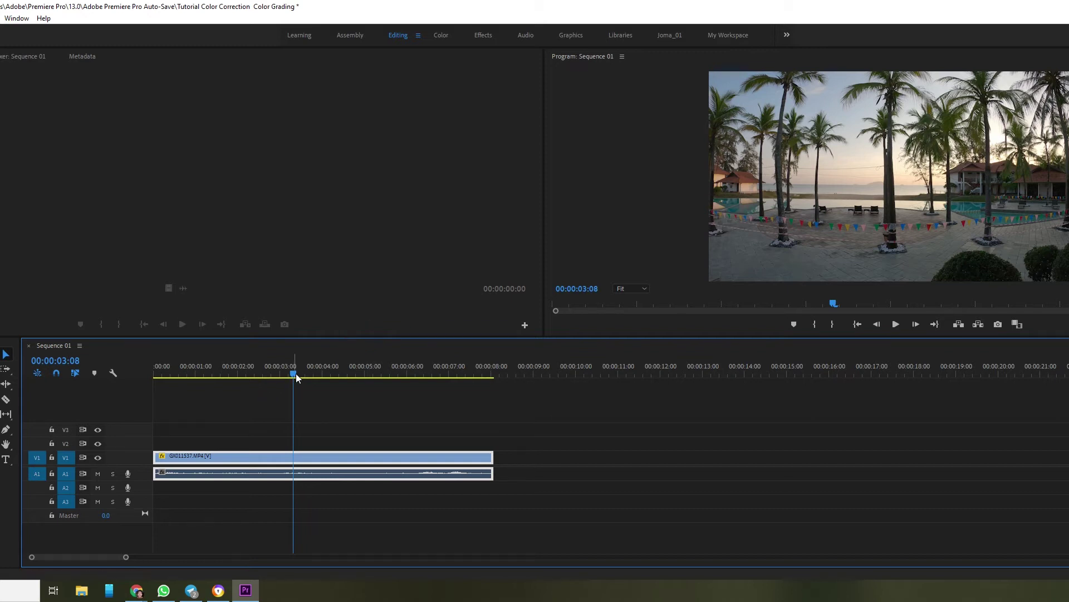
left_click_drag(288, 375, 330, 355)
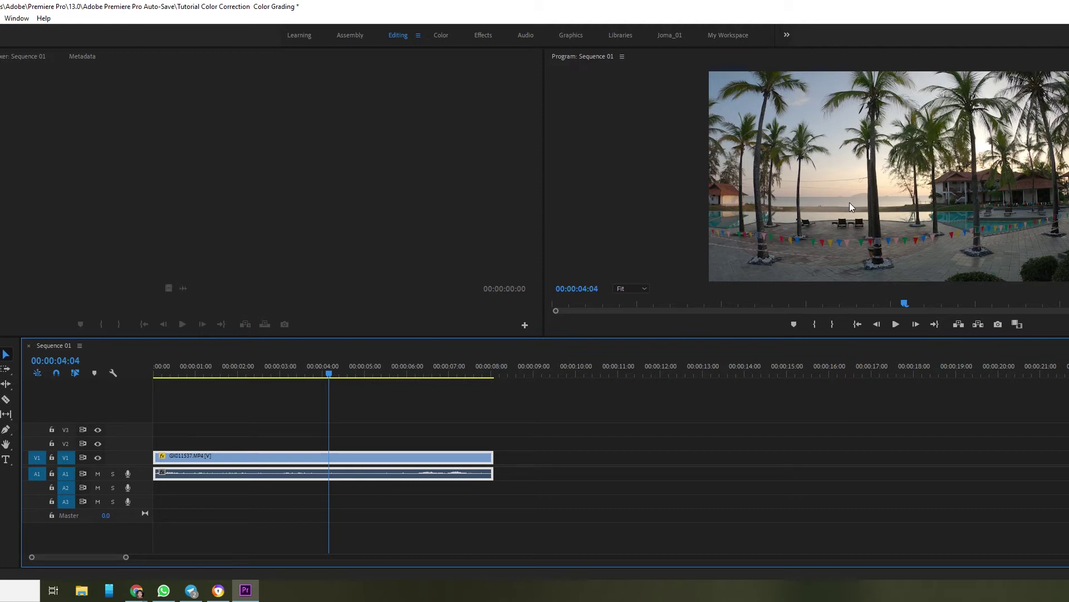
left_click_drag(330, 372, 358, 381)
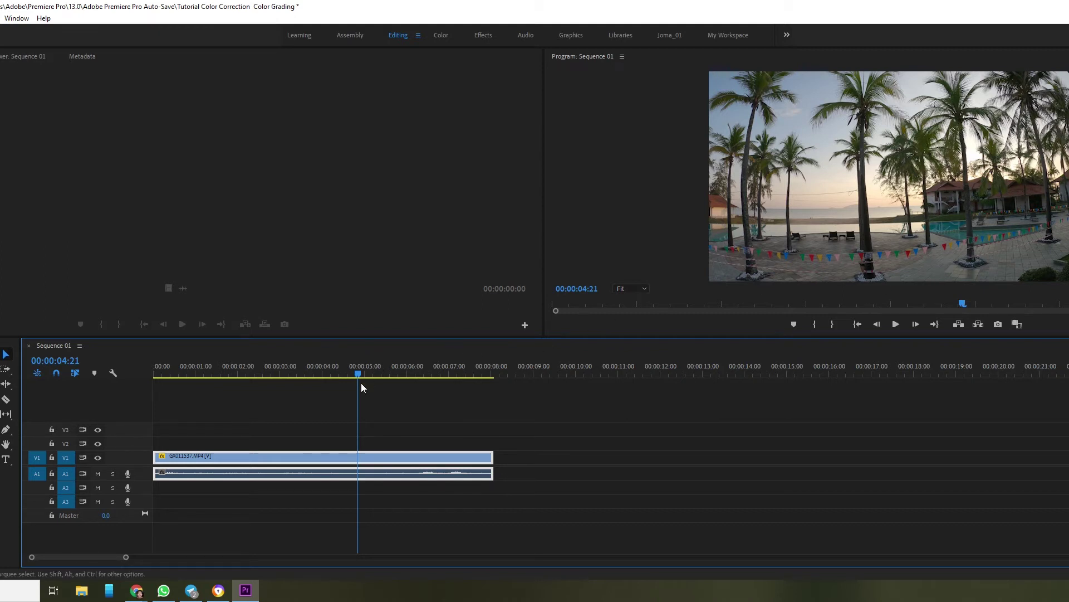
left_click_drag(357, 373, 437, 374)
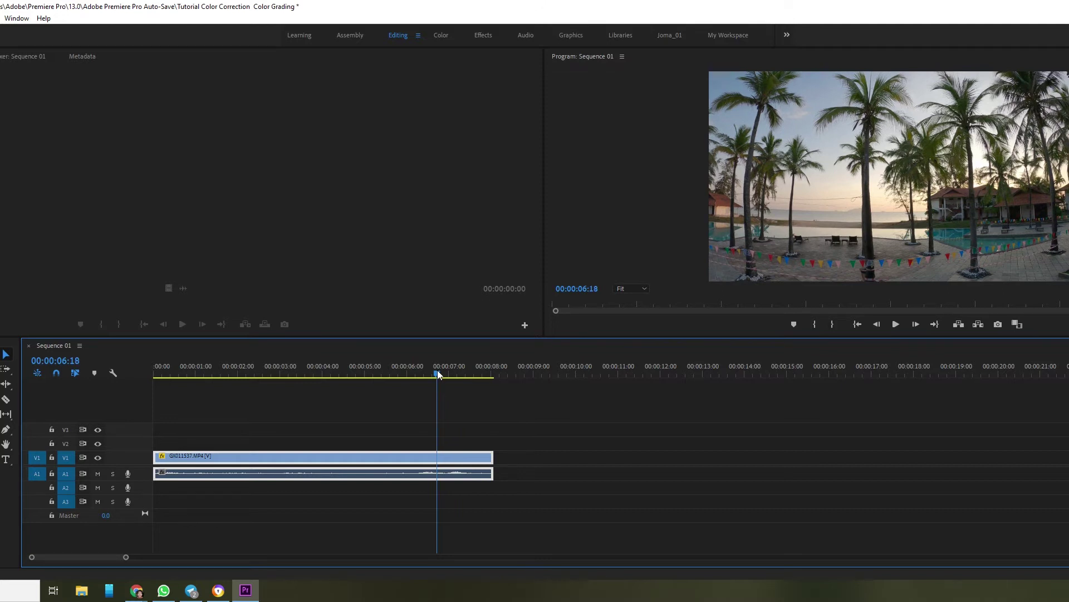
left_click_drag(437, 372, 288, 397)
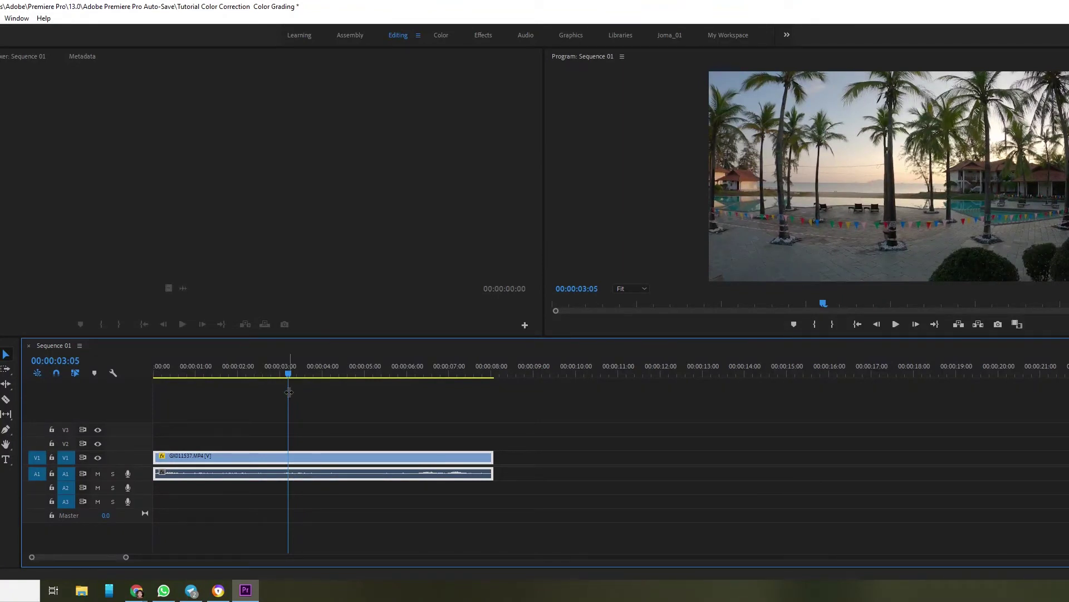
mouse_move(288, 372)
left_mouse_down()
mouse_move(171, 380)
mouse_move(268, 370)
left_mouse_up()
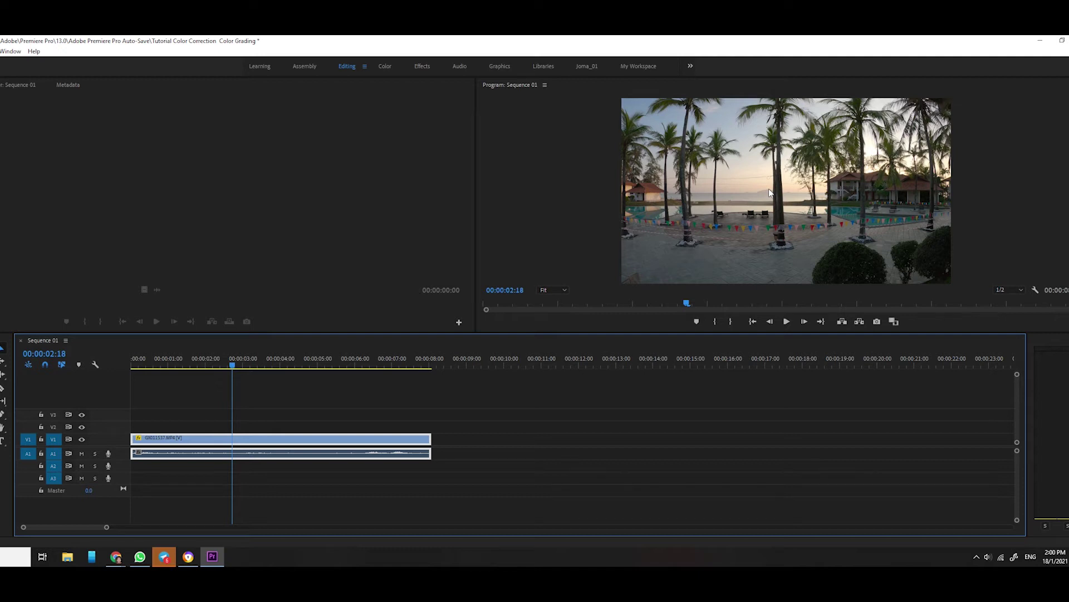
left_click_drag(232, 368, 268, 397)
left_click_drag(249, 396, 169, 396)
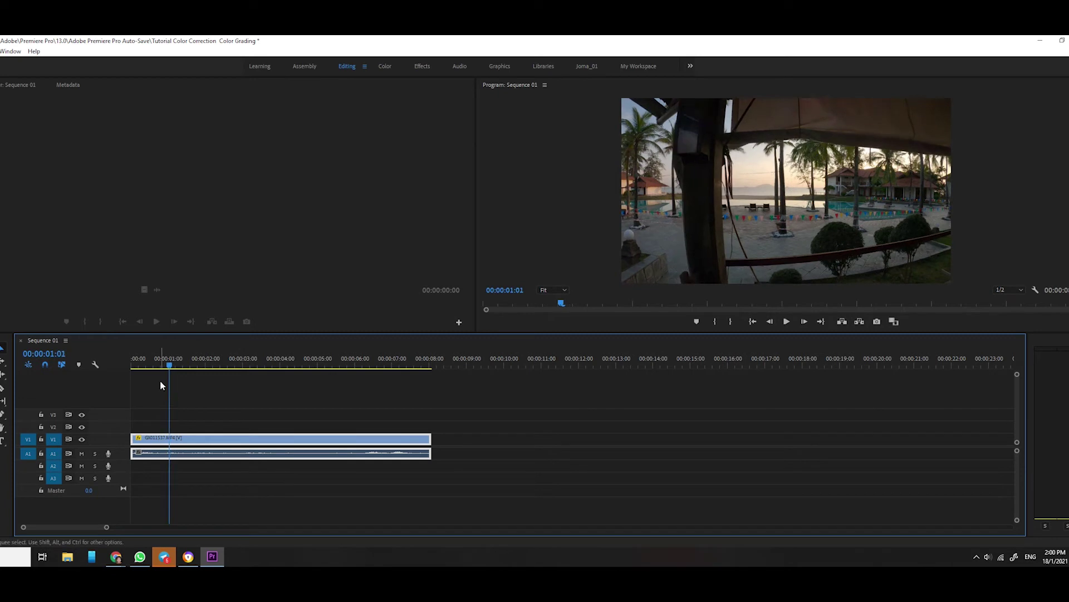
Switch to the Color workspace and expand only the Basic Correction section of Lumetri Color
left_click(384, 66)
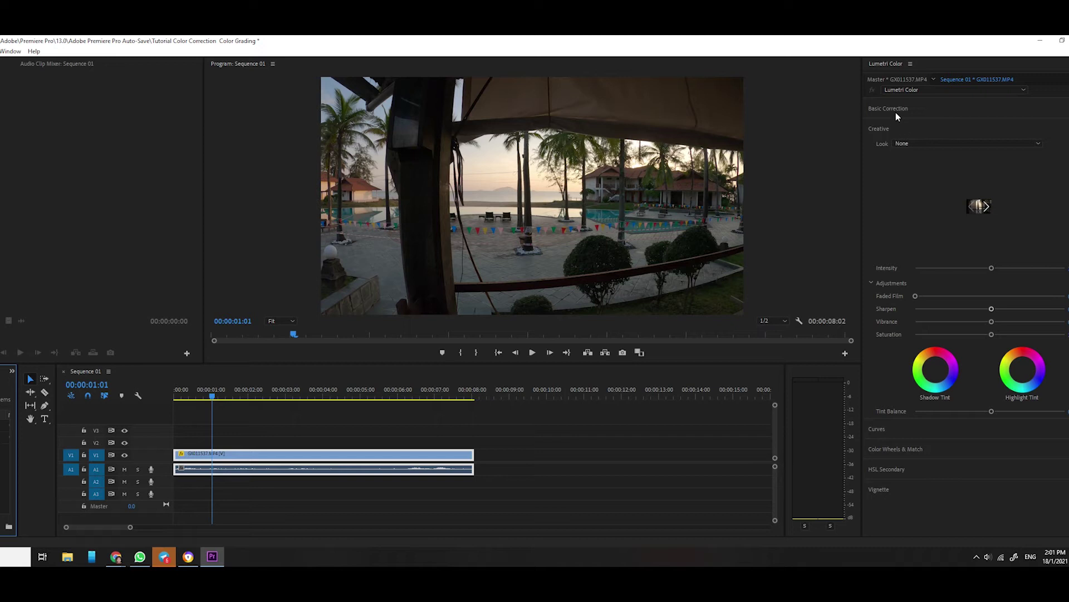
left_click(936, 108)
left_click(914, 110)
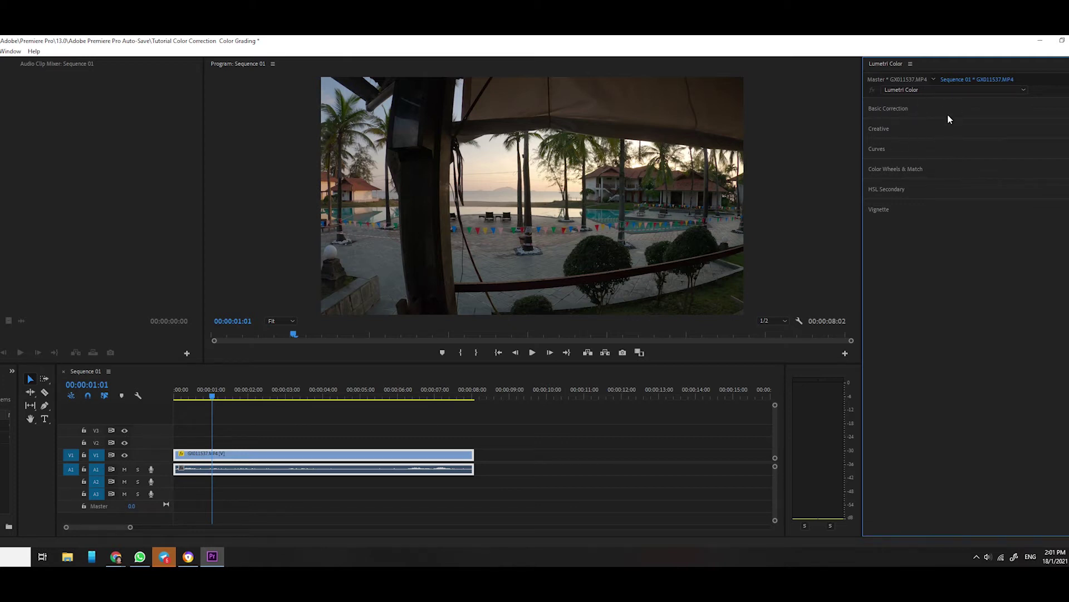
left_click(934, 109)
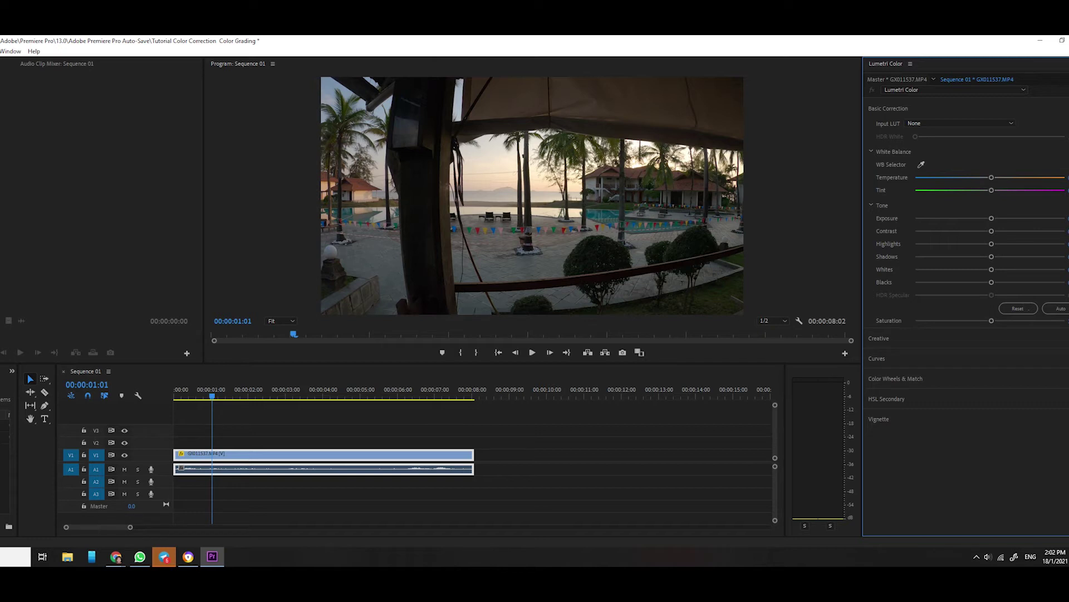
Try cool and warm extremes of Temperature at 00:00:03:10, settle on a slightly warm white balance, and scrub the result to 00:00:03:07
mouse_move(289, 399)
left_mouse_down()
mouse_move(308, 396)
mouse_move(239, 397)
mouse_move(299, 397)
left_mouse_up()
left_click(340, 396)
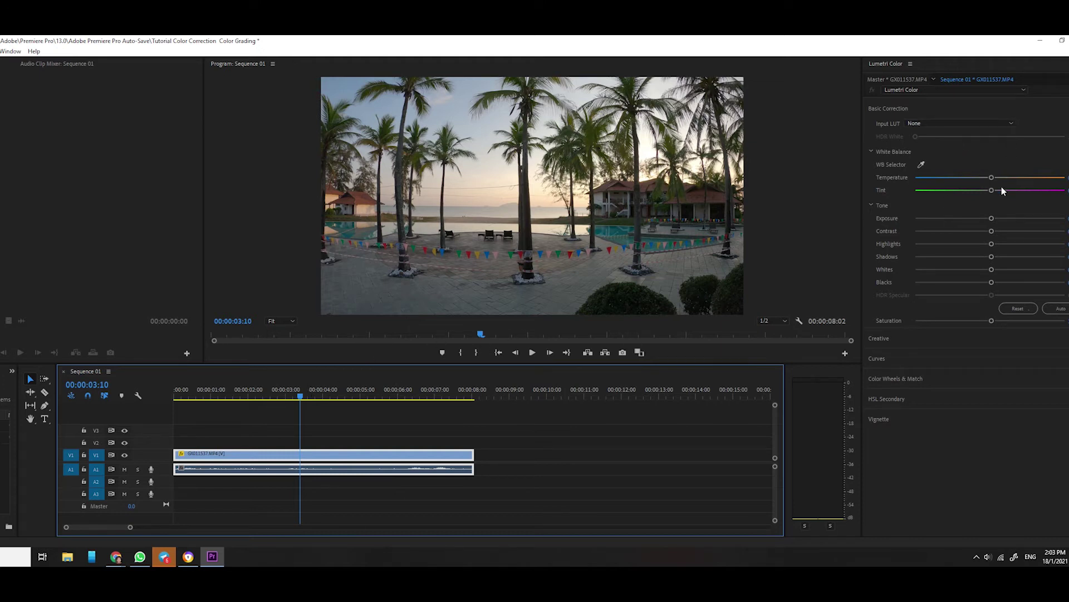
left_click_drag(992, 179, 923, 177)
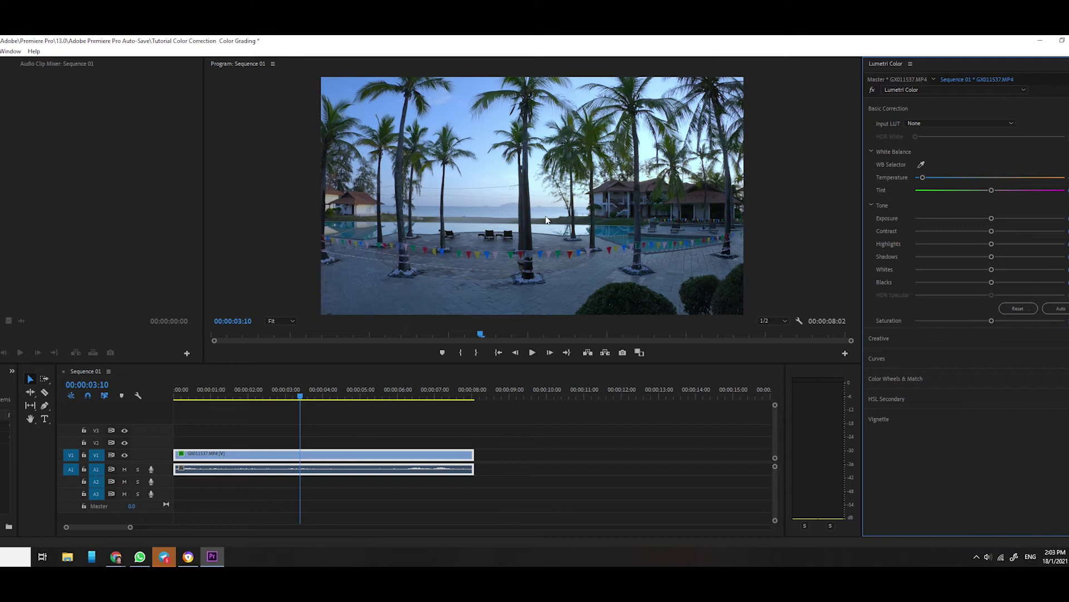
left_click_drag(924, 177, 1052, 183)
left_click_drag(1053, 178, 993, 179)
mouse_move(994, 178)
left_mouse_down()
mouse_move(1065, 178)
mouse_move(990, 183)
mouse_move(1012, 178)
left_mouse_up()
left_click_drag(299, 398, 245, 398)
left_click_drag(222, 396, 295, 402)
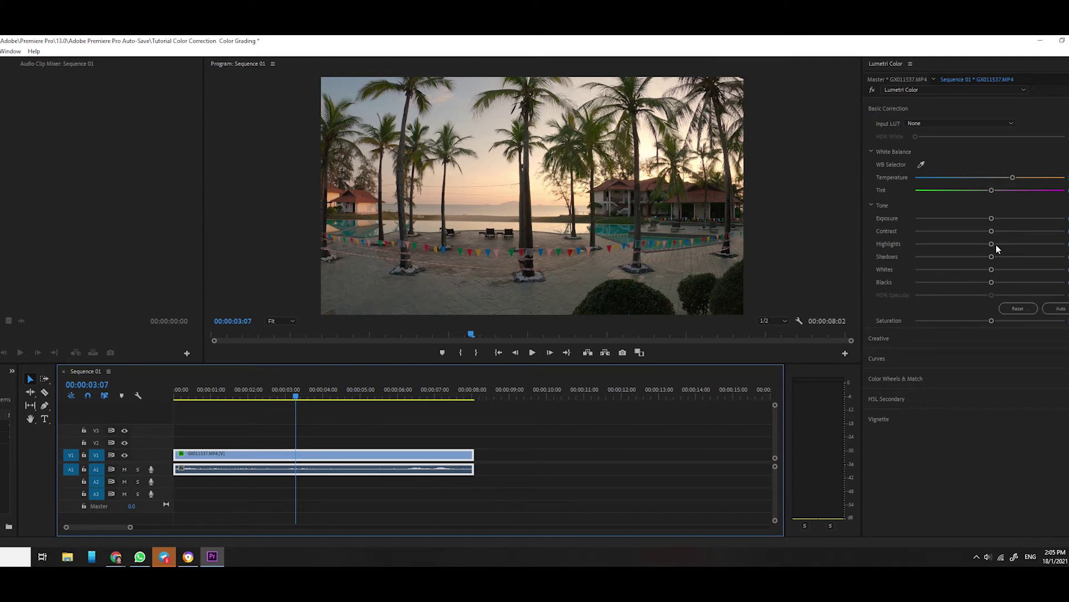
Lower the clip's Highlights to the minimum, raise Shadows about halfway toward the maximum, and preview the frame at 00:00:03:14
left_click_drag(991, 244, 921, 248)
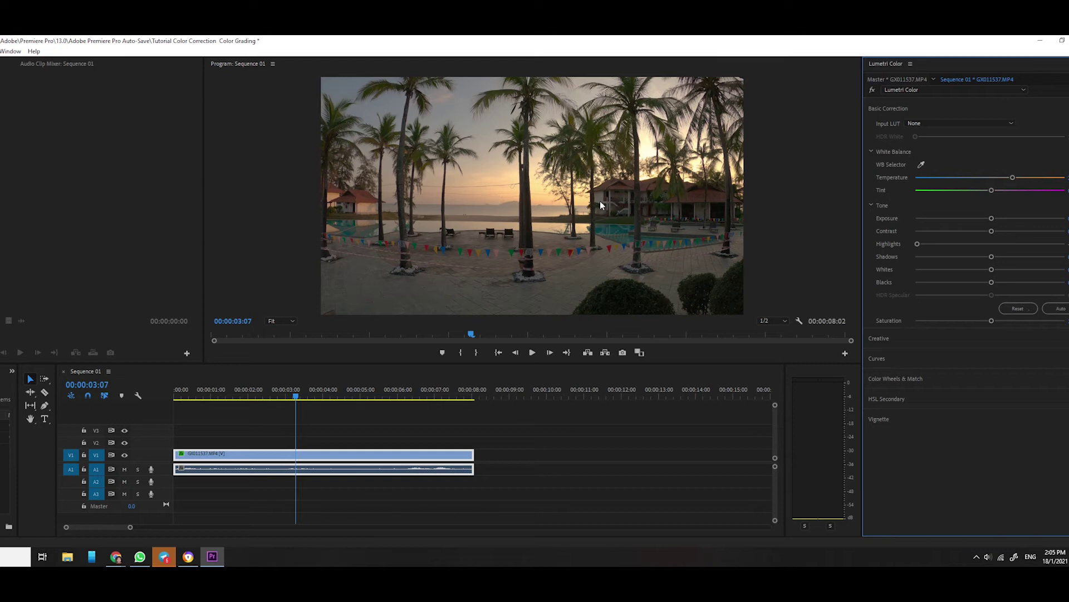
mouse_move(918, 246)
left_mouse_down()
mouse_move(997, 246)
mouse_move(908, 246)
left_mouse_up()
left_click_drag(994, 259, 1027, 257)
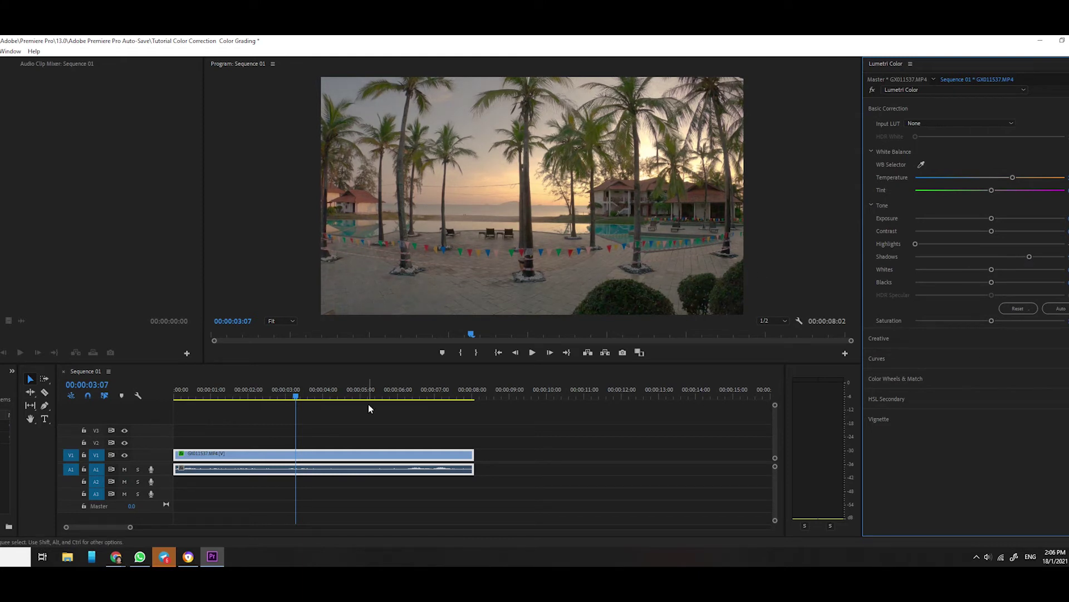
left_click(297, 398)
left_click_drag(296, 397, 307, 417)
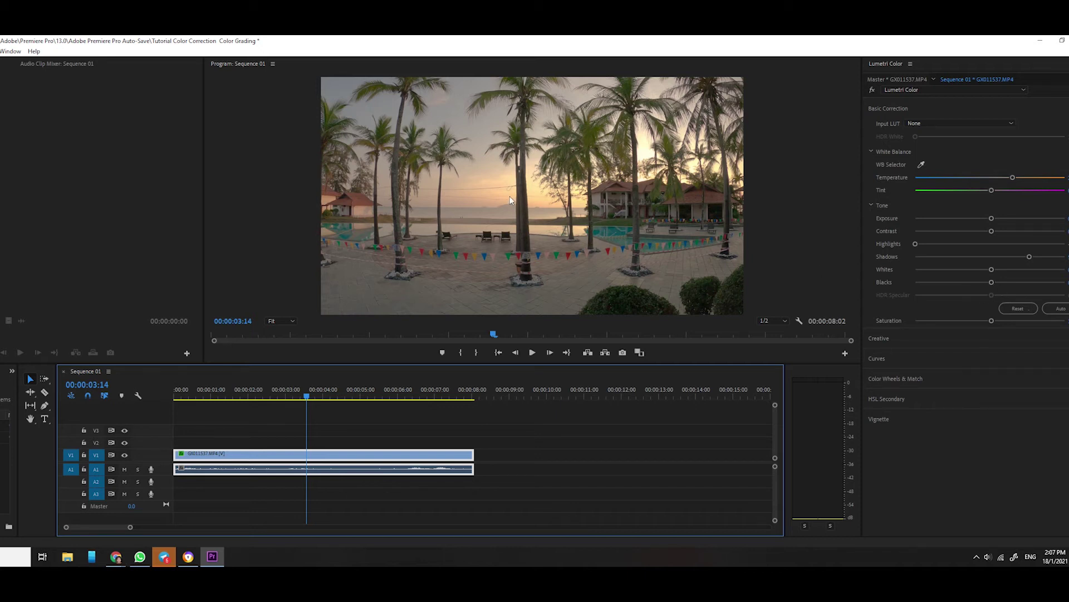
Lower the clip's Blacks about a quarter of the way toward the minimum and preview the frame at 00:00:03:19
left_click_drag(991, 282, 994, 283)
left_click_drag(1010, 284, 971, 282)
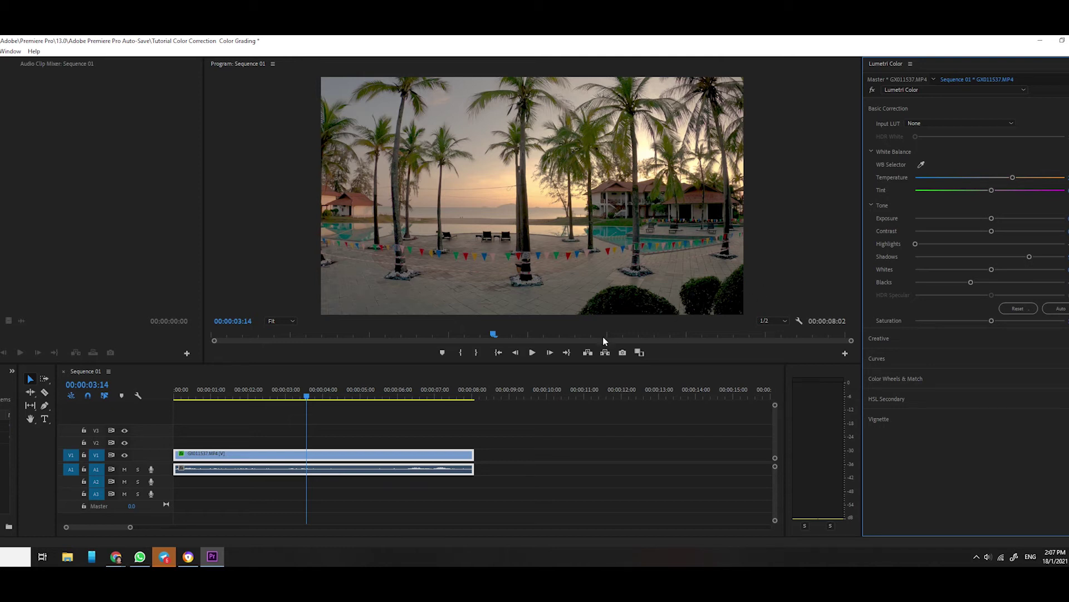
mouse_move(305, 395)
left_mouse_down()
mouse_move(173, 400)
mouse_move(391, 407)
mouse_move(236, 403)
mouse_move(309, 407)
left_mouse_up()
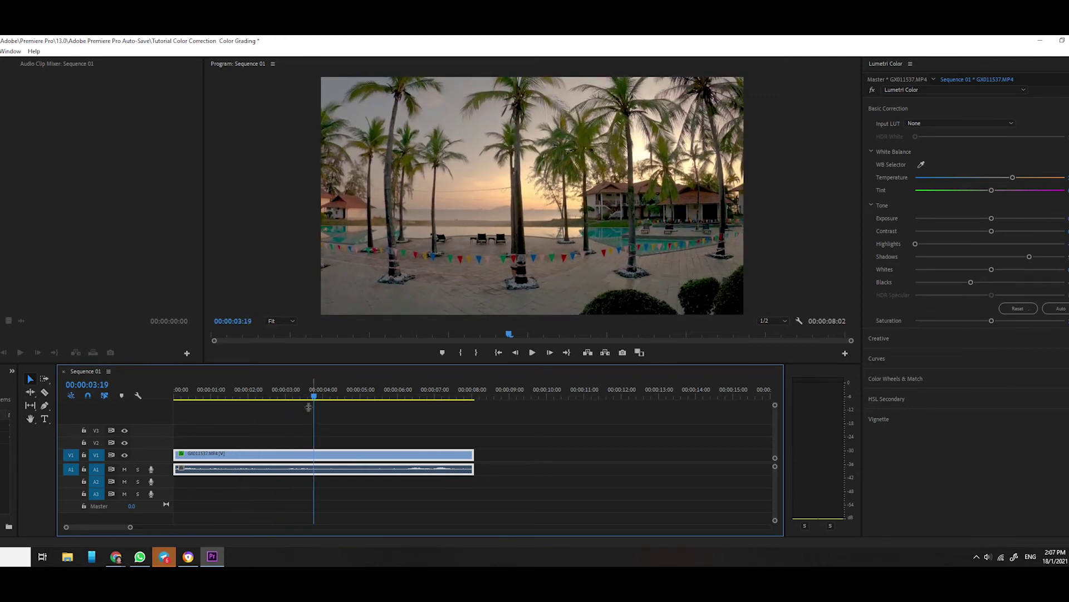
left_click(10, 51)
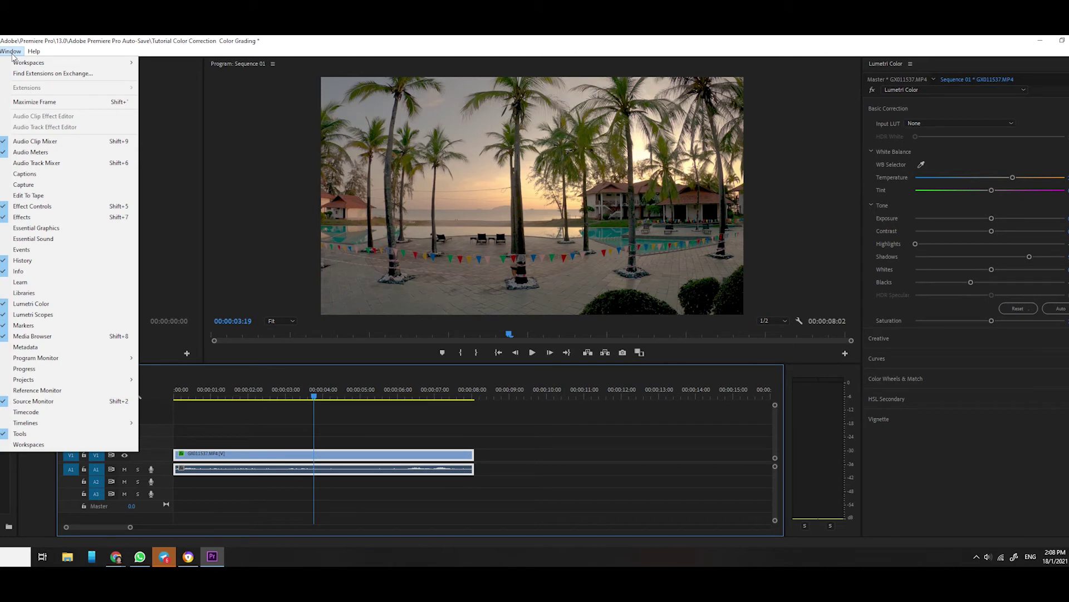
left_click(1, 63)
key("Left")
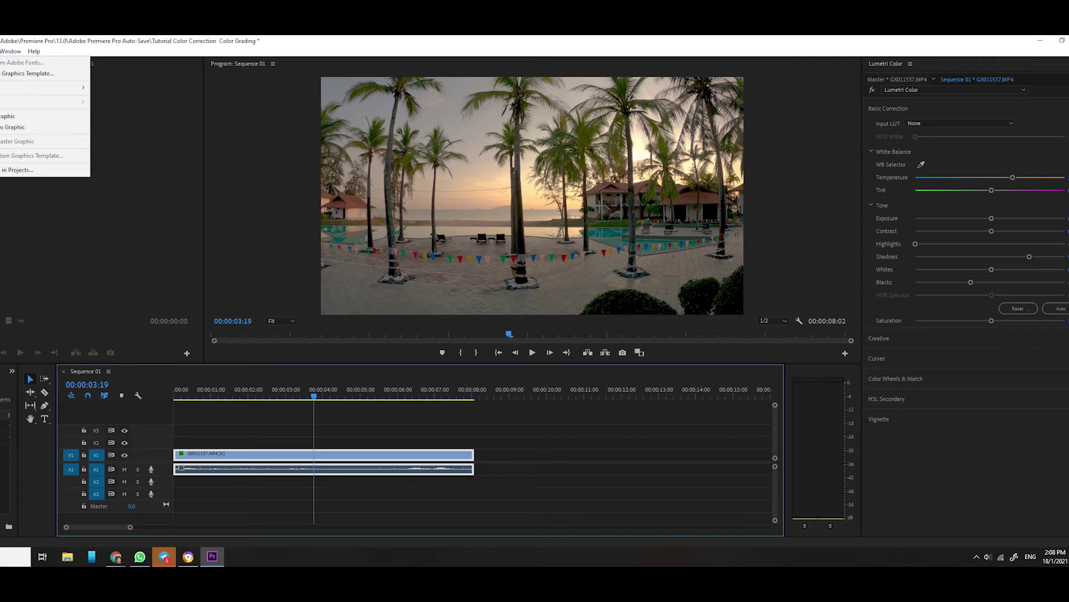
left_click(11, 52)
mouse_move(20, 67)
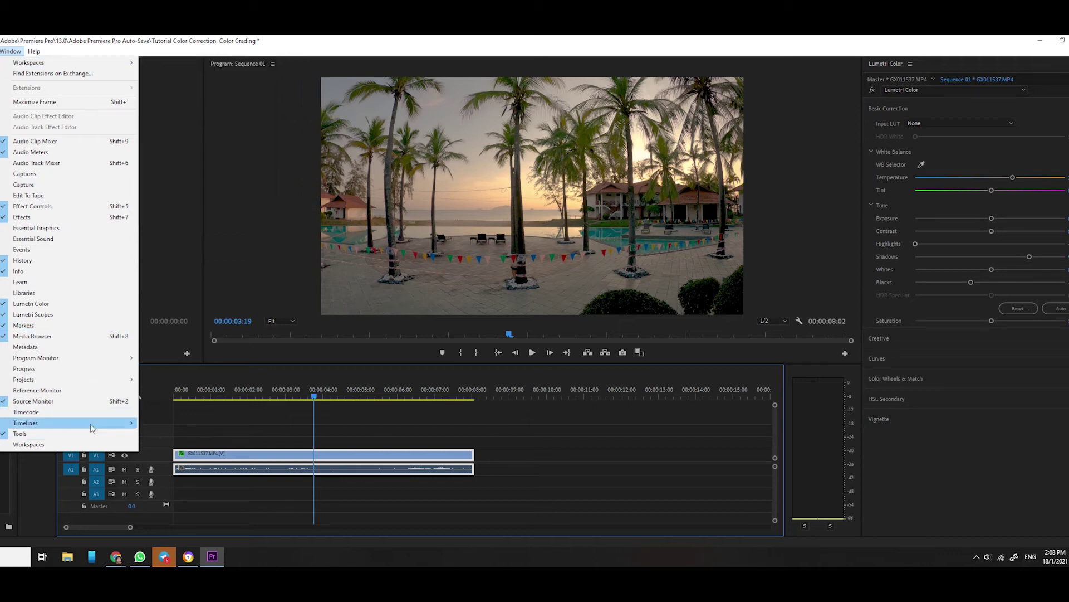
mouse_move(1, 50)
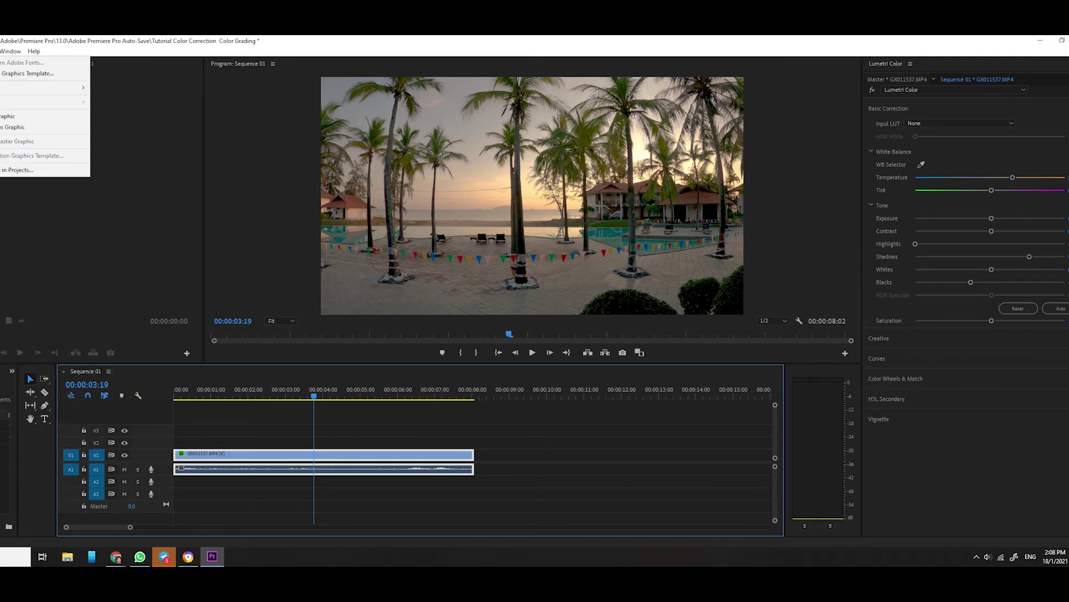
left_click(911, 65)
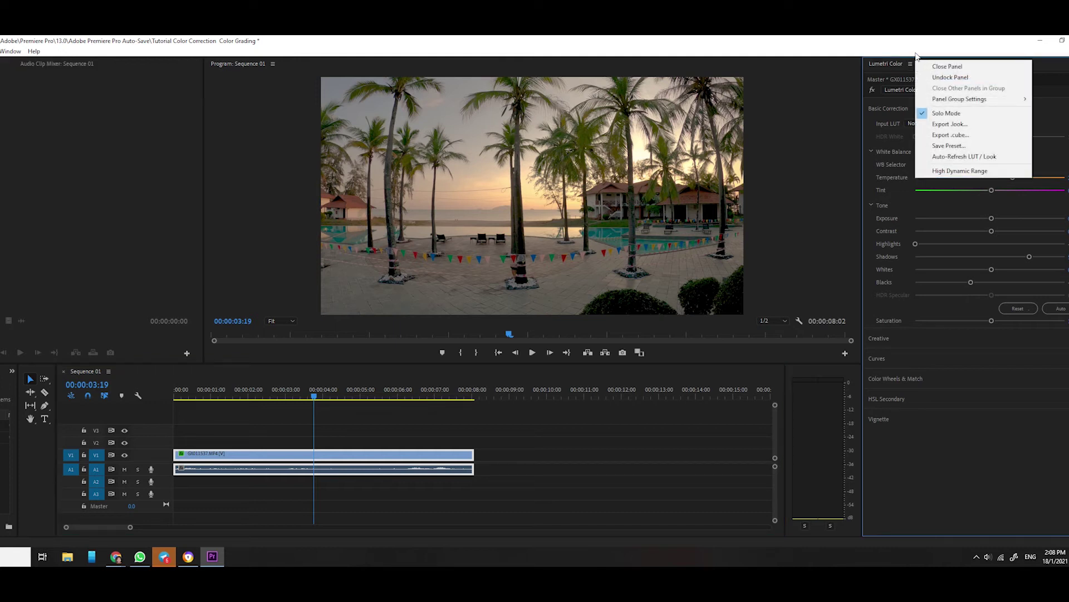
left_click(911, 64)
left_click(912, 64)
mouse_move(958, 98)
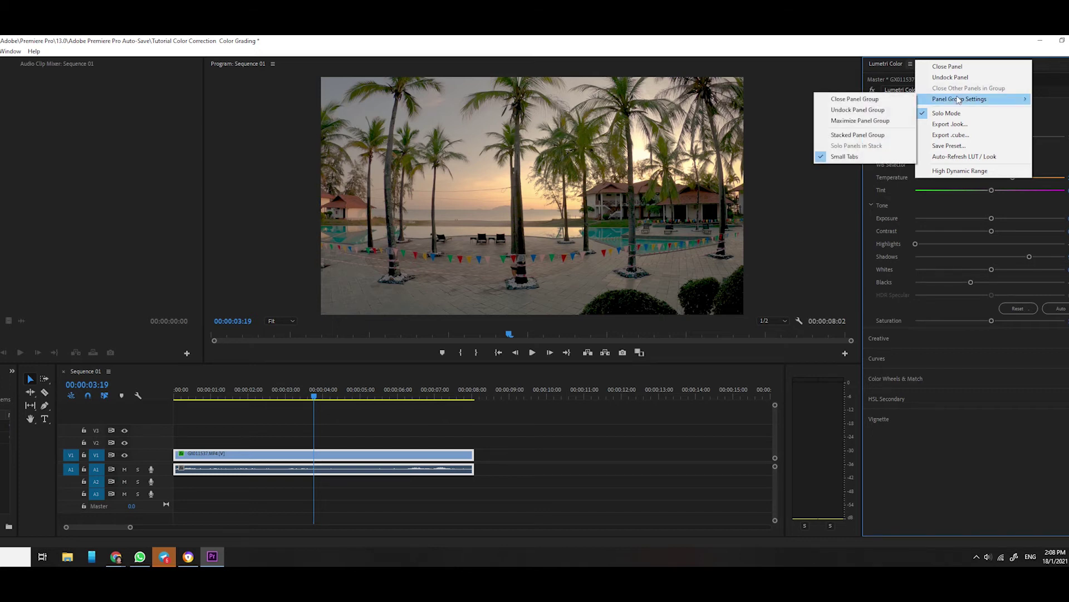
left_click(938, 56)
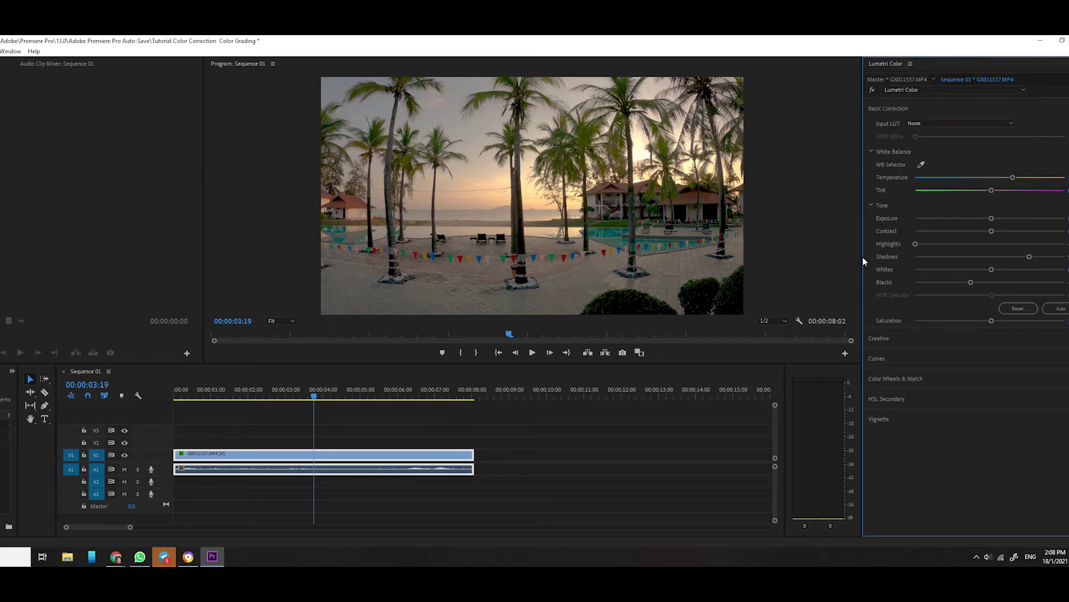
Compare the clip with Lumetri Color bypassed and enabled at 00:00:05:15, leave it enabled, and collapse Basic Correction
left_click_drag(303, 397, 428, 414)
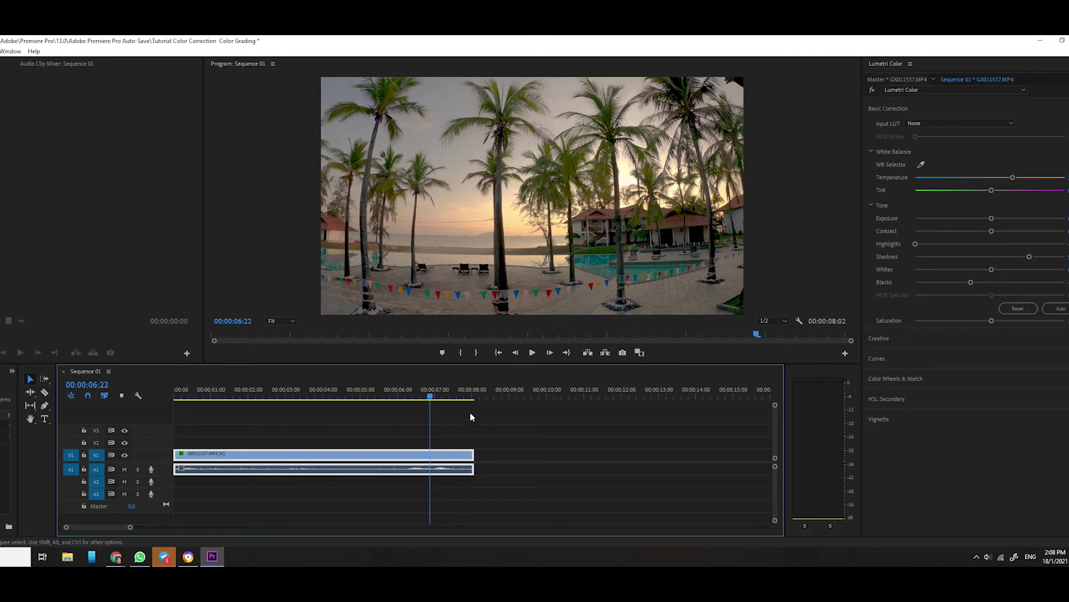
left_click_drag(432, 400, 382, 400)
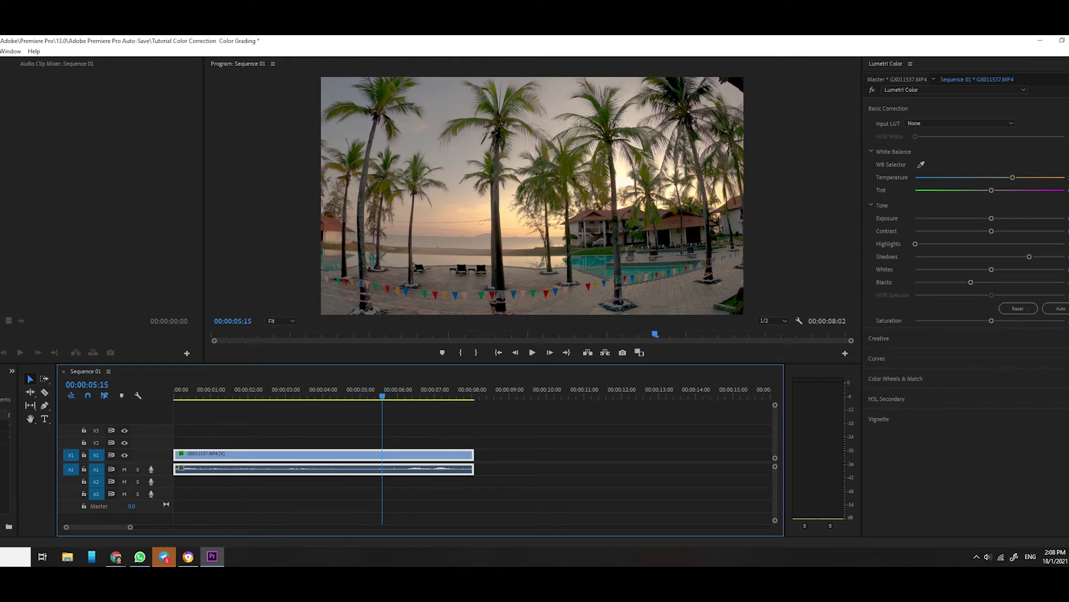
left_click(872, 90)
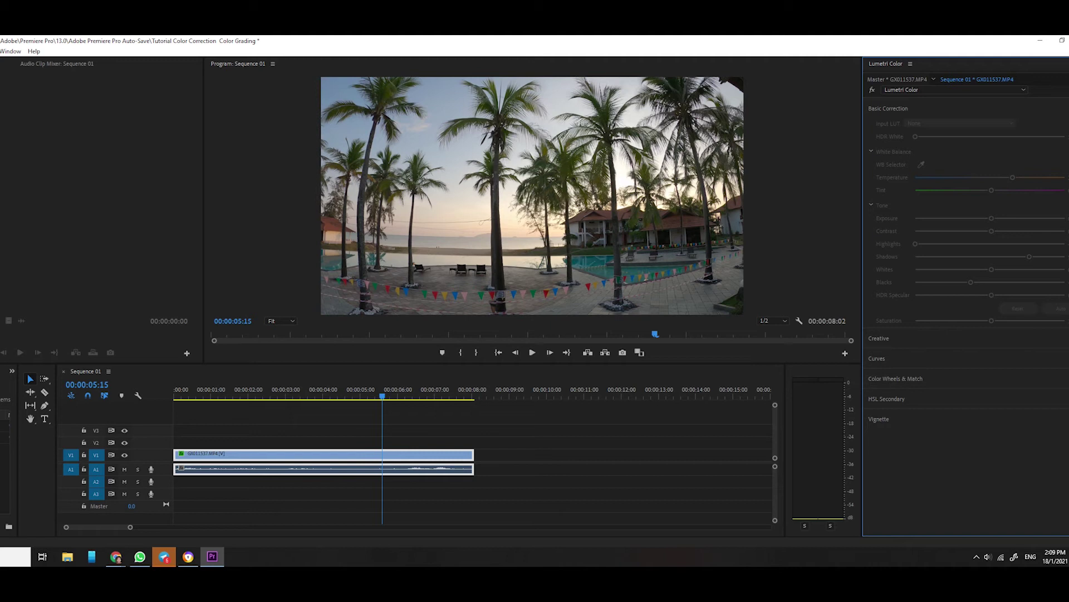
left_click(872, 89)
left_click(872, 89)
left_click(872, 90)
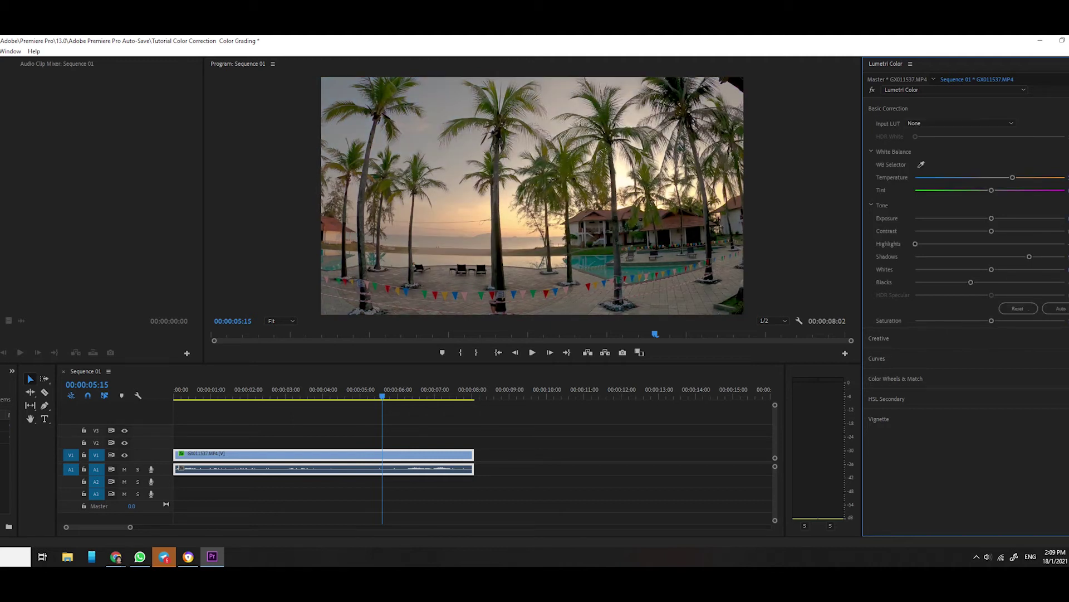
left_click(872, 90)
left_click(872, 90)
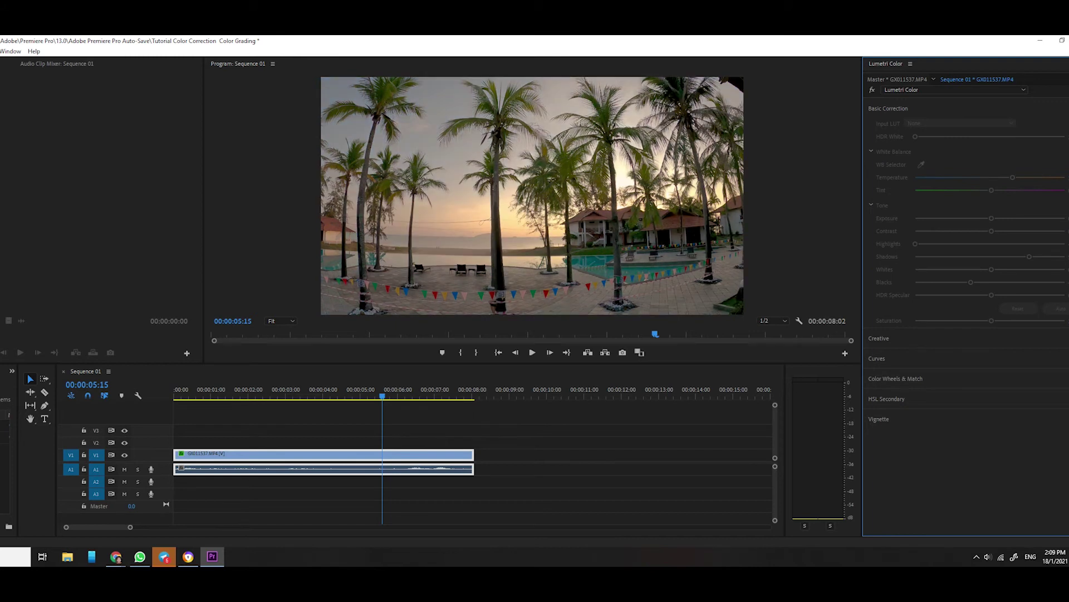
left_click(873, 90)
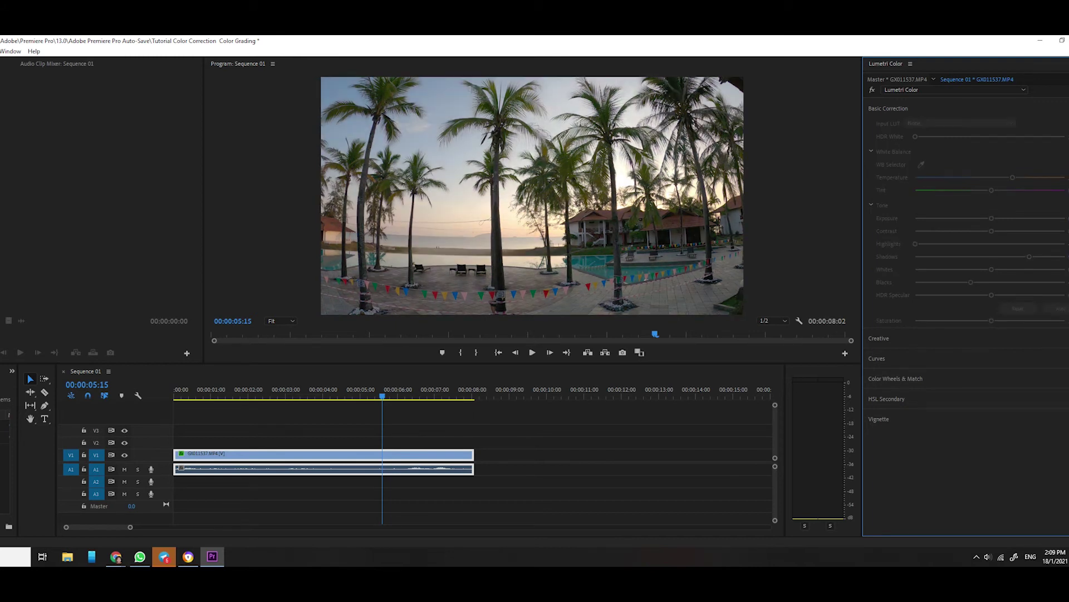
left_click(872, 90)
left_click(872, 89)
left_click(872, 90)
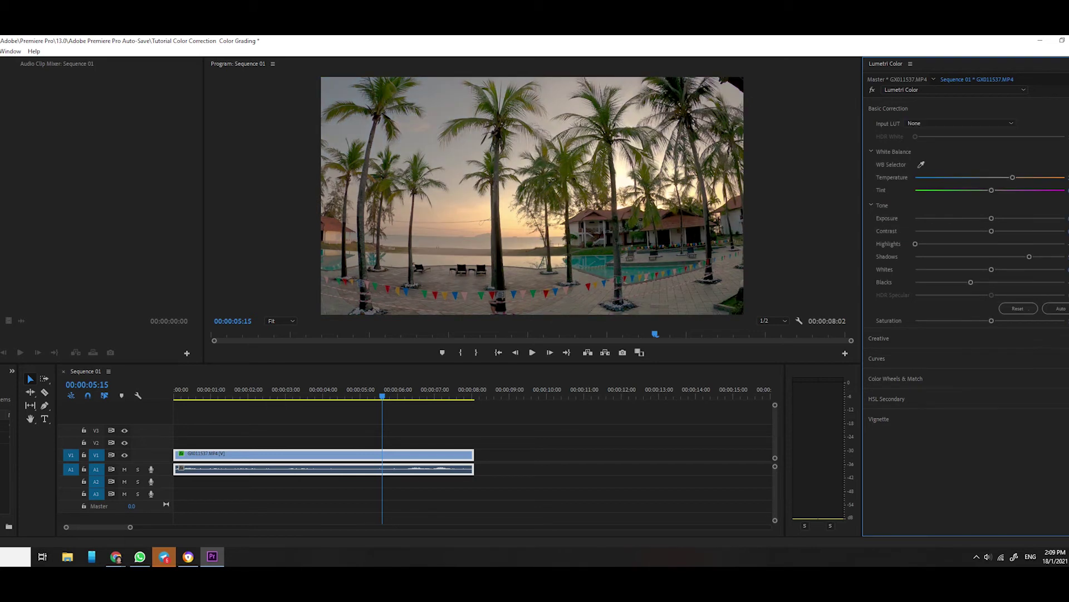
left_click(872, 90)
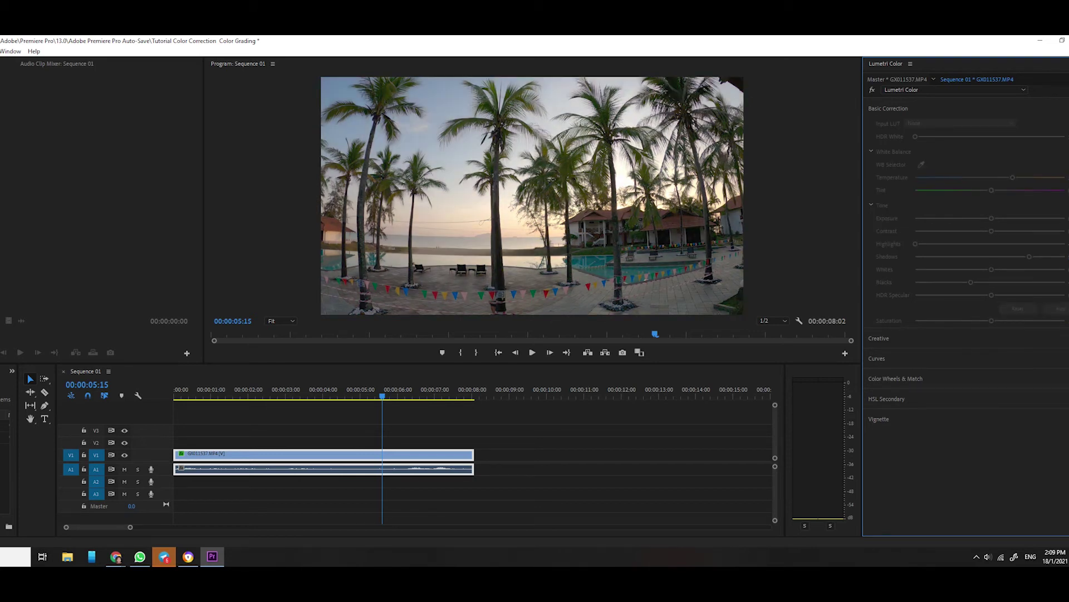
left_click(872, 90)
left_click(873, 90)
left_click(873, 90)
left_click(872, 89)
left_click(873, 90)
left_click(872, 90)
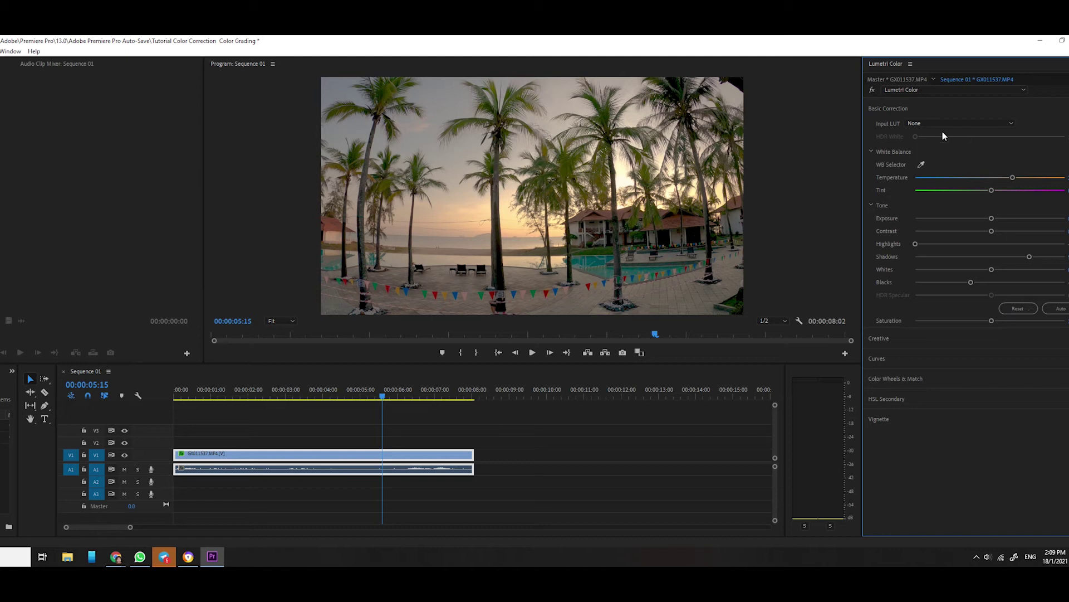
left_click(898, 109)
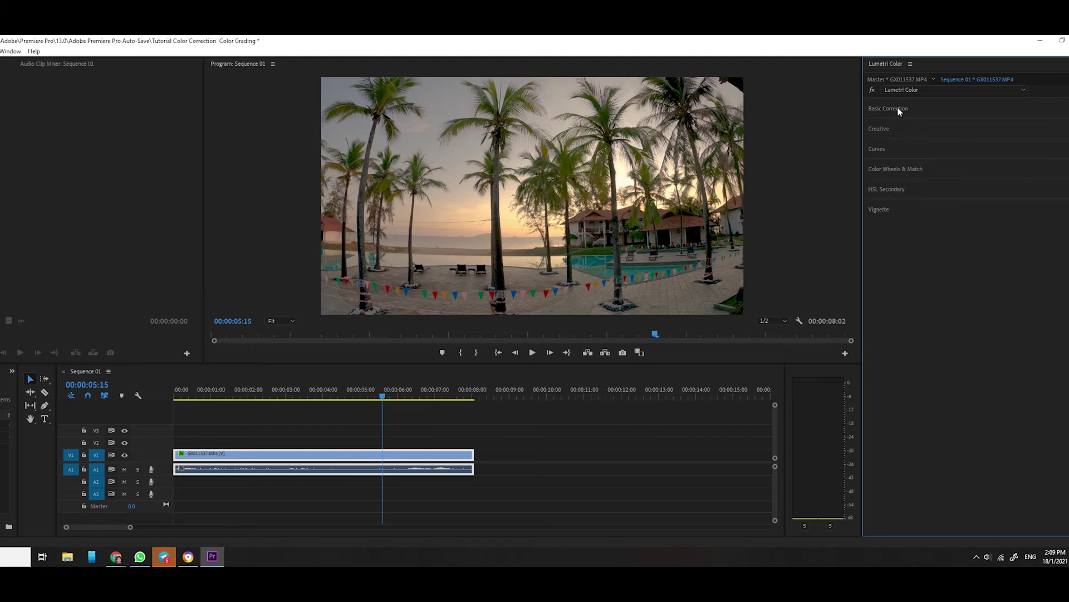
Preview the corrected clip at 00:00:05:00 and 00:00:03:14, and expand the Creative section of Lumetri Color
left_click(371, 397)
mouse_move(372, 400)
left_mouse_down()
mouse_move(185, 407)
mouse_move(353, 402)
mouse_move(429, 406)
mouse_move(453, 419)
mouse_move(361, 409)
left_mouse_up()
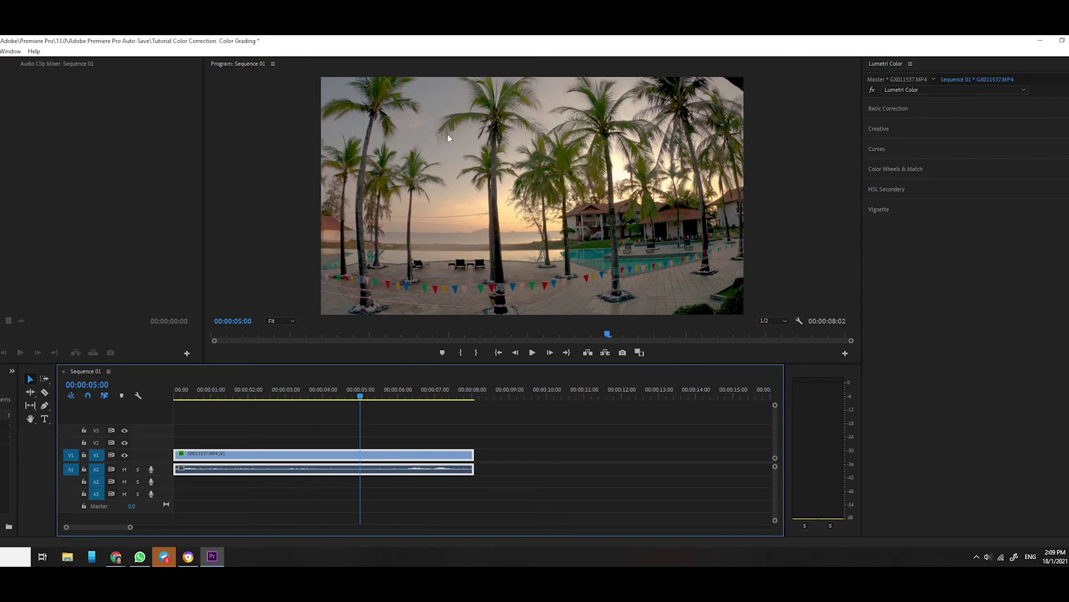
left_click_drag(360, 396, 309, 398)
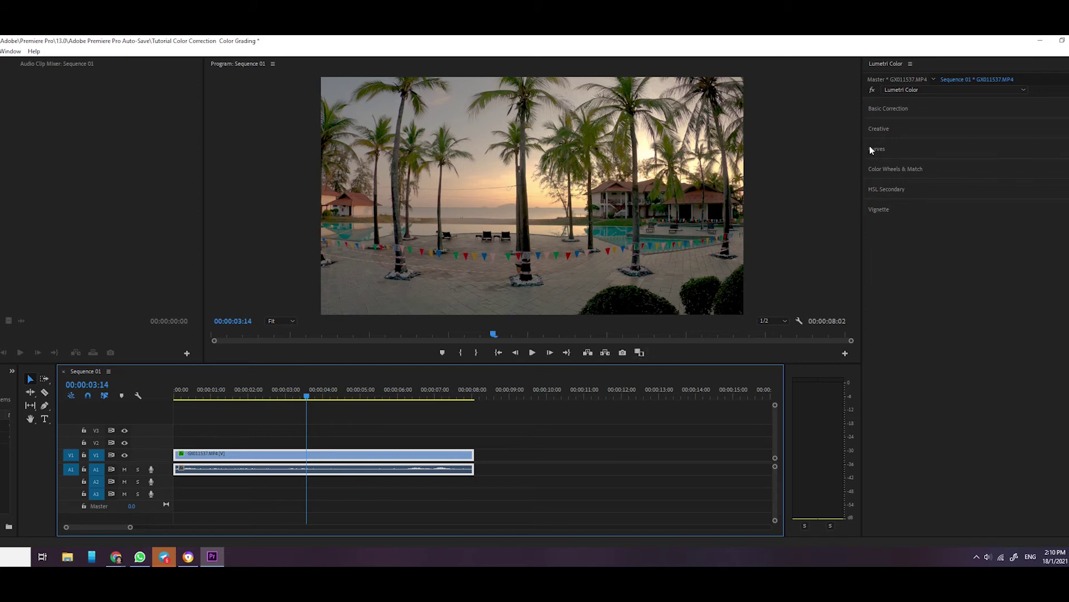
left_click(897, 130)
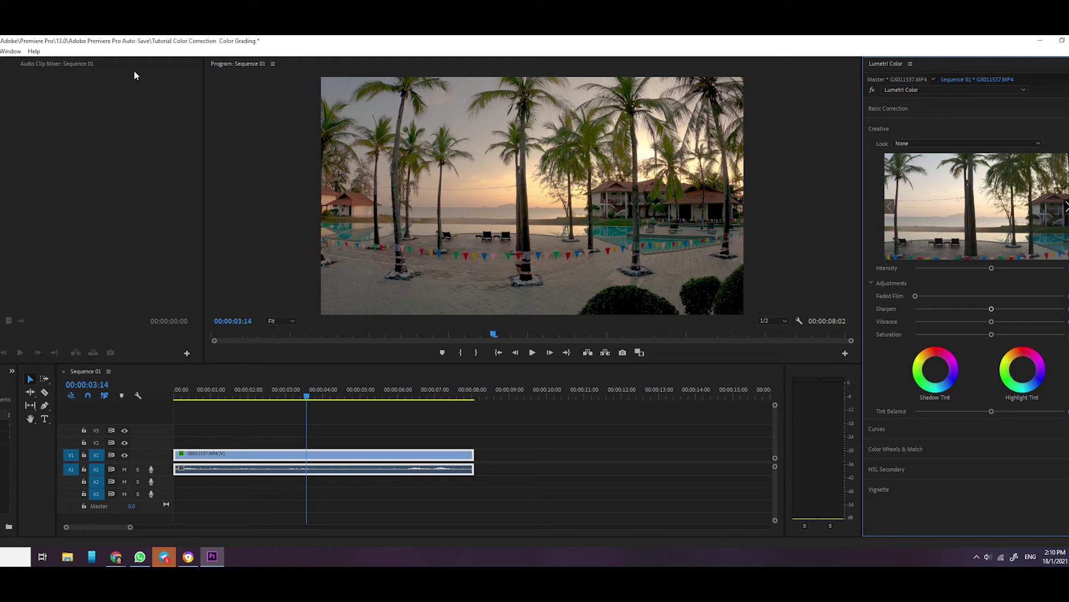
Display the Lumetri Scopes with the vectorscope and RGB parade for the current frame
left_click(3, 53)
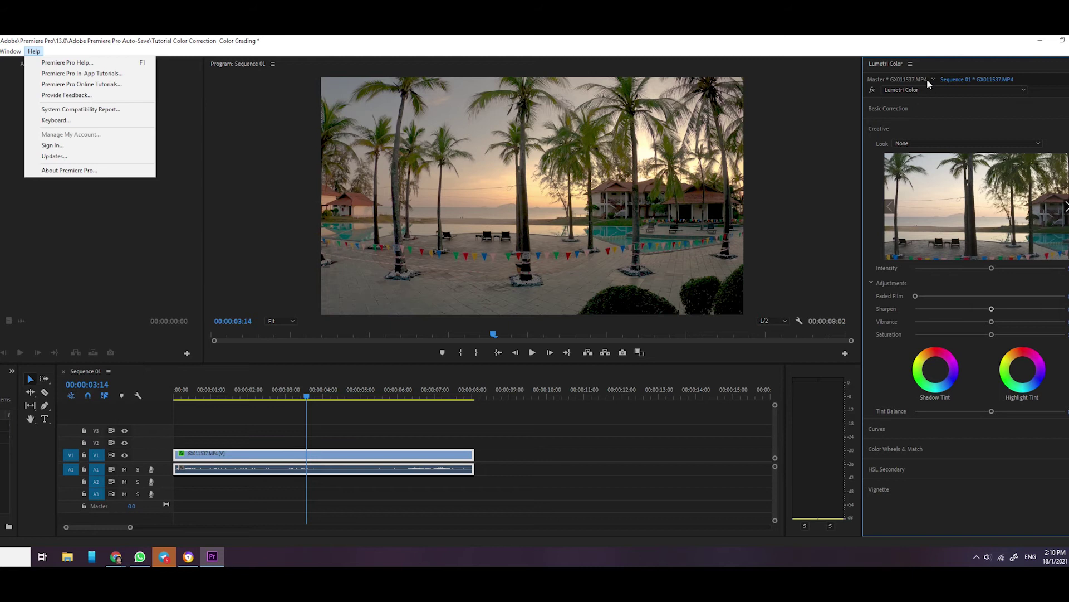
left_click(988, 64)
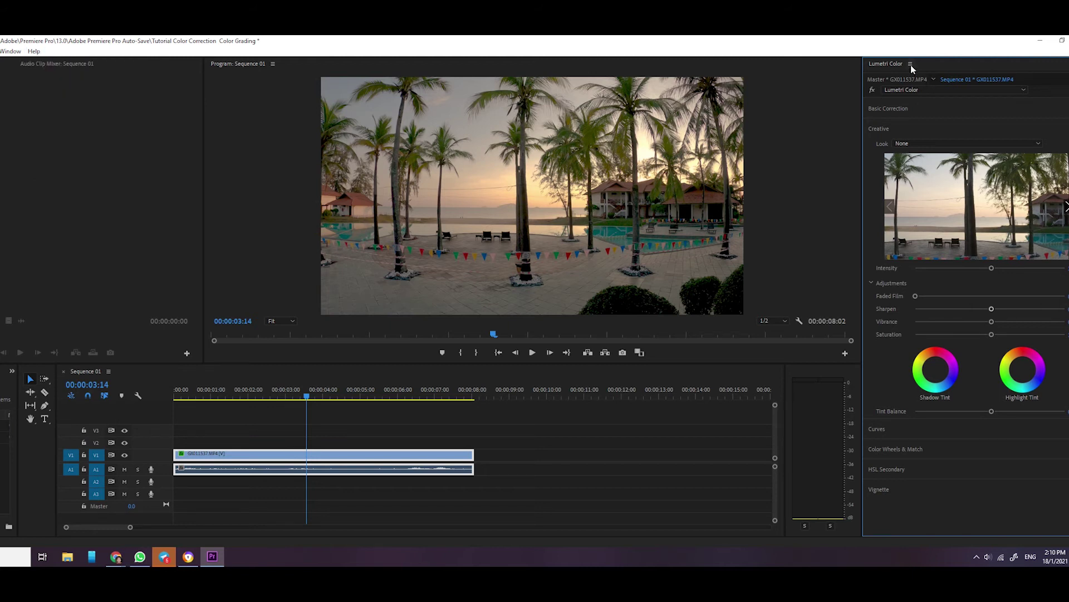
left_click(125, 61)
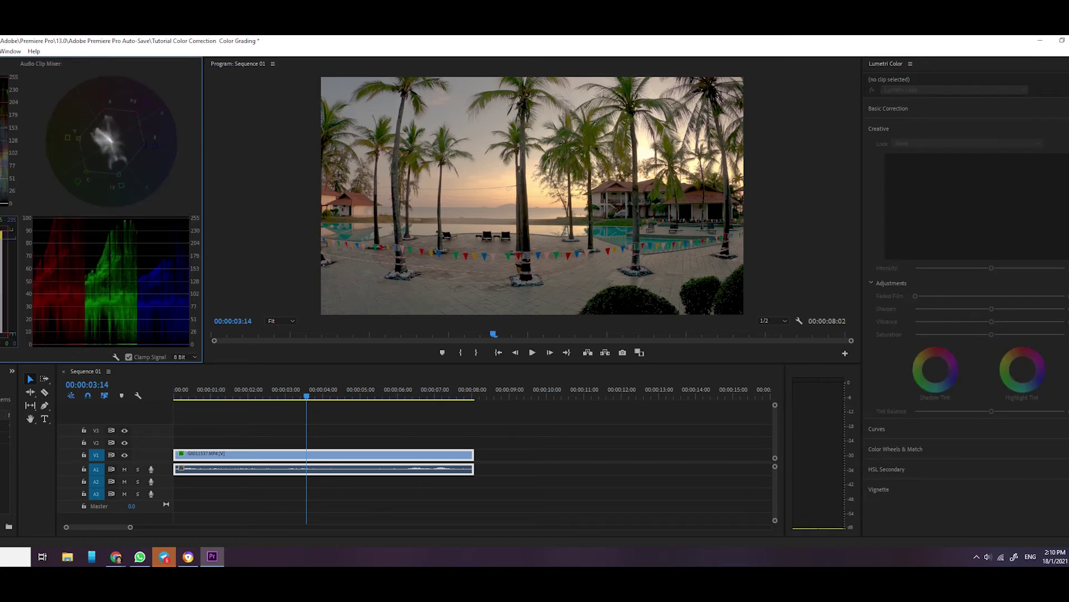
key("shift+2")
left_click(2, 50)
mouse_move(10, 51)
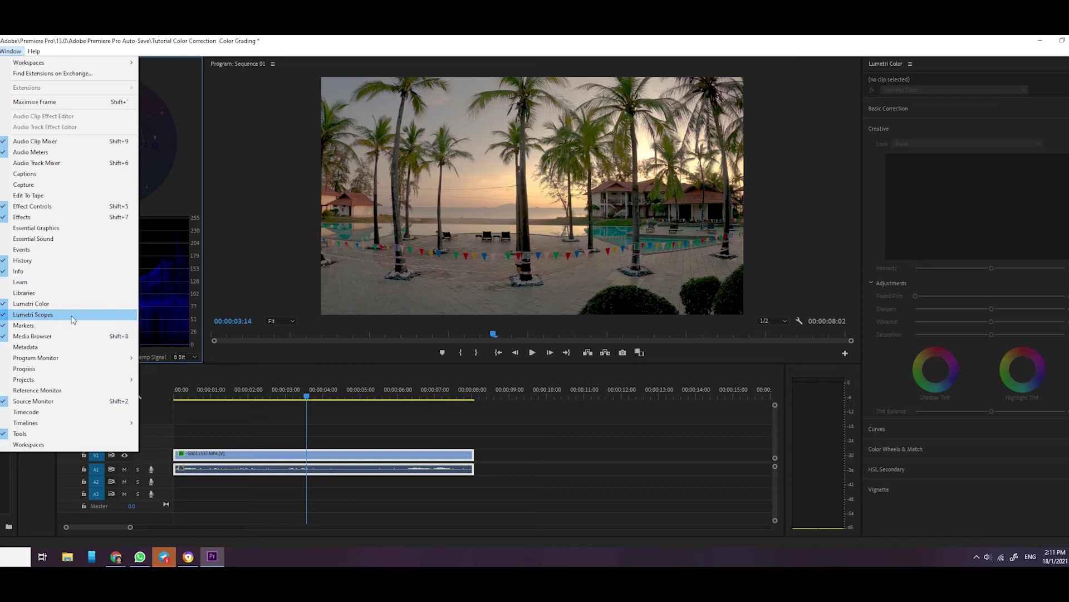
left_click(189, 119)
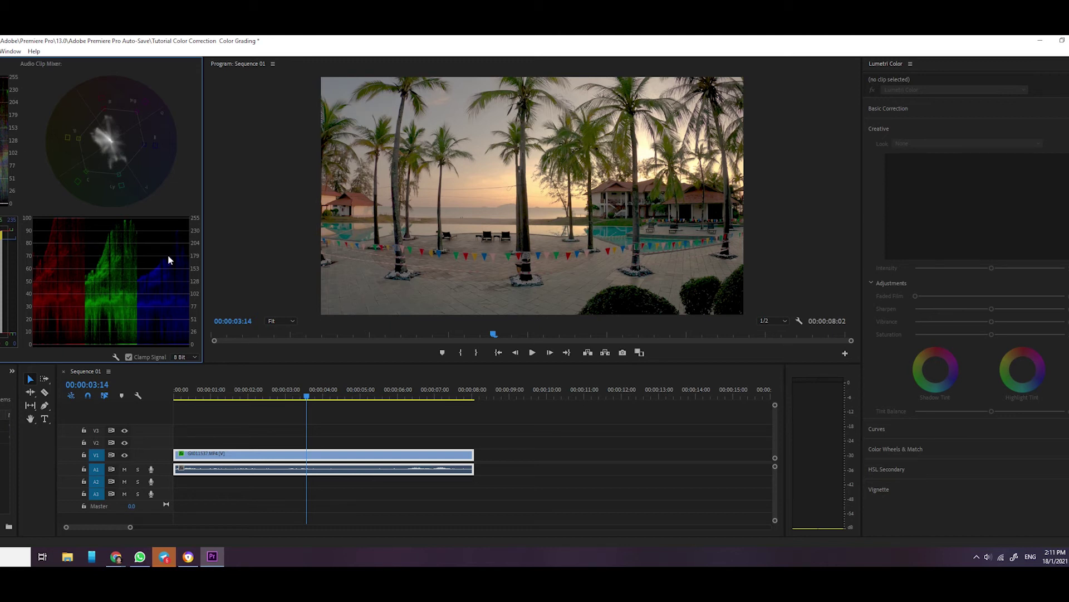
Collapse and re-expand the Creative section, and move the playhead to 00:00:02:18
left_click(977, 129)
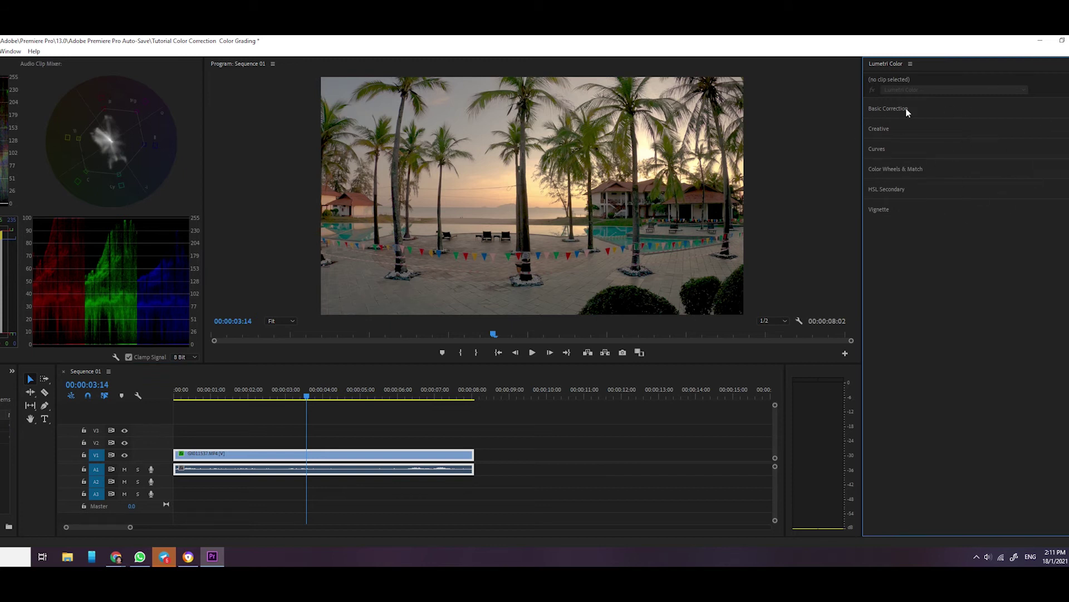
left_click(874, 132)
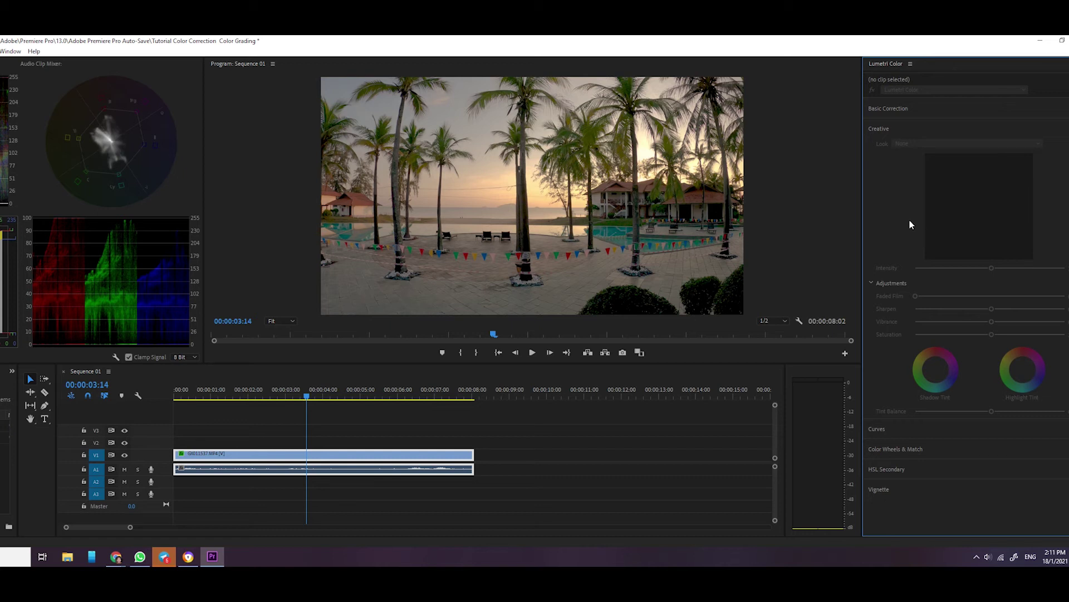
left_click_drag(306, 397, 274, 400)
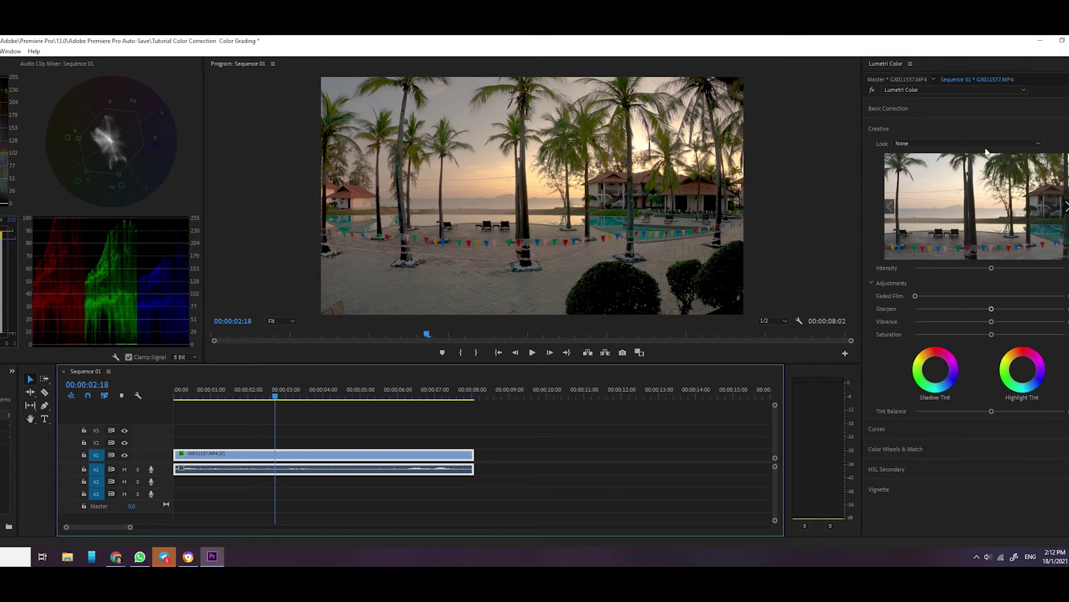
Browse the Creative looks, apply From_SLog2SGumut_To_Cine+709 to the clip, and preview it at 00:00:04:03
left_click(1038, 145)
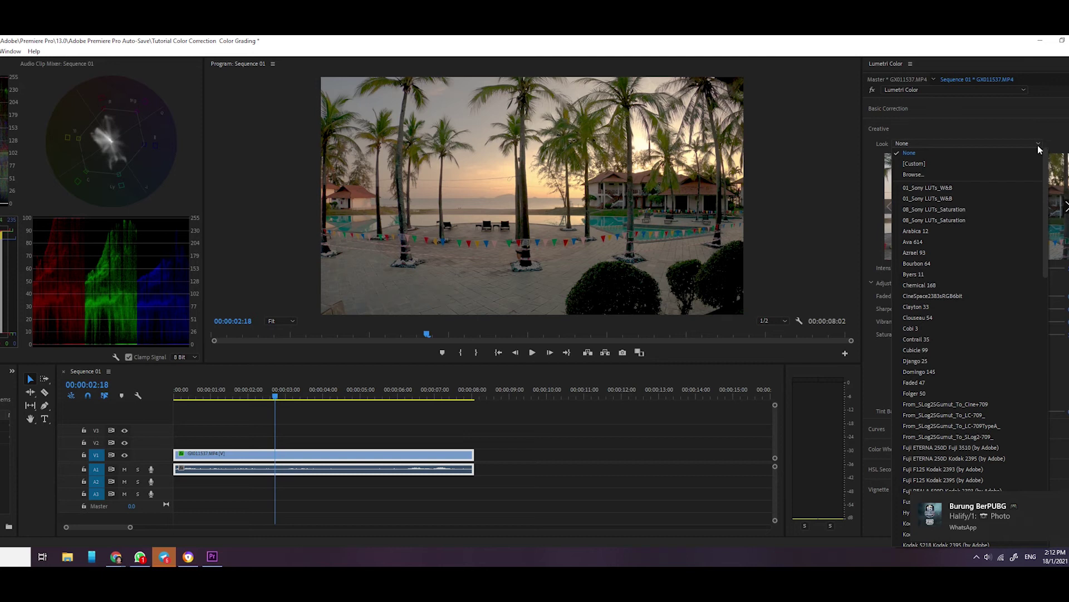
left_click(947, 129)
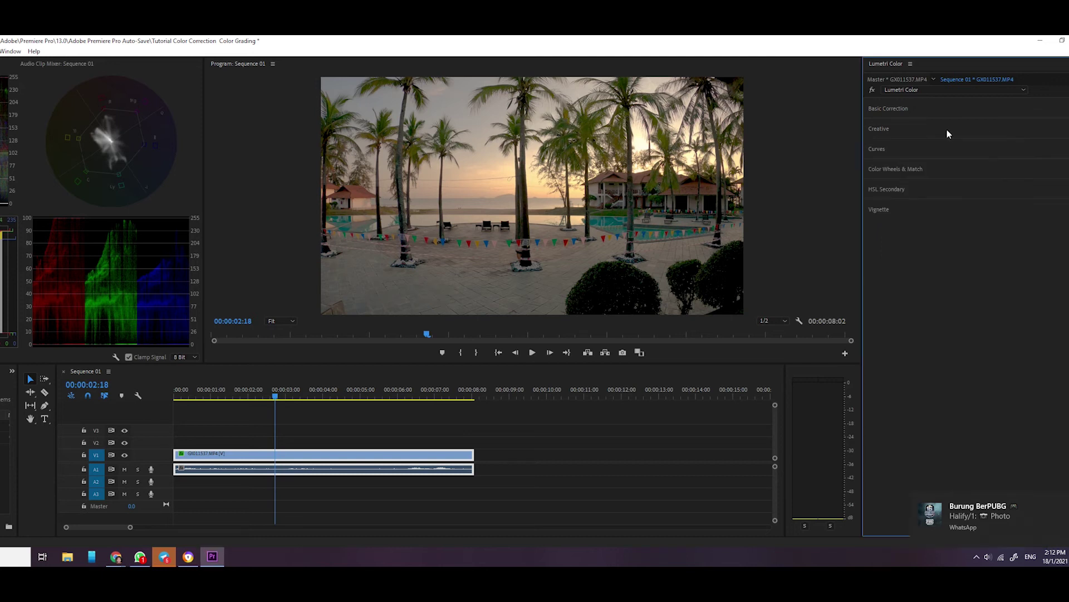
left_click(883, 129)
left_click(1028, 145)
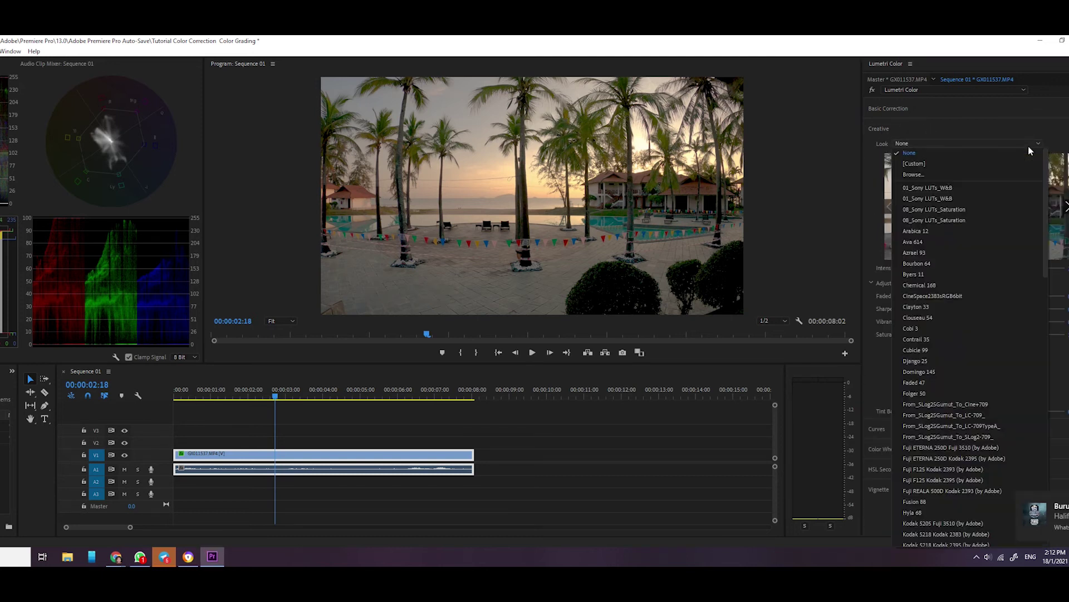
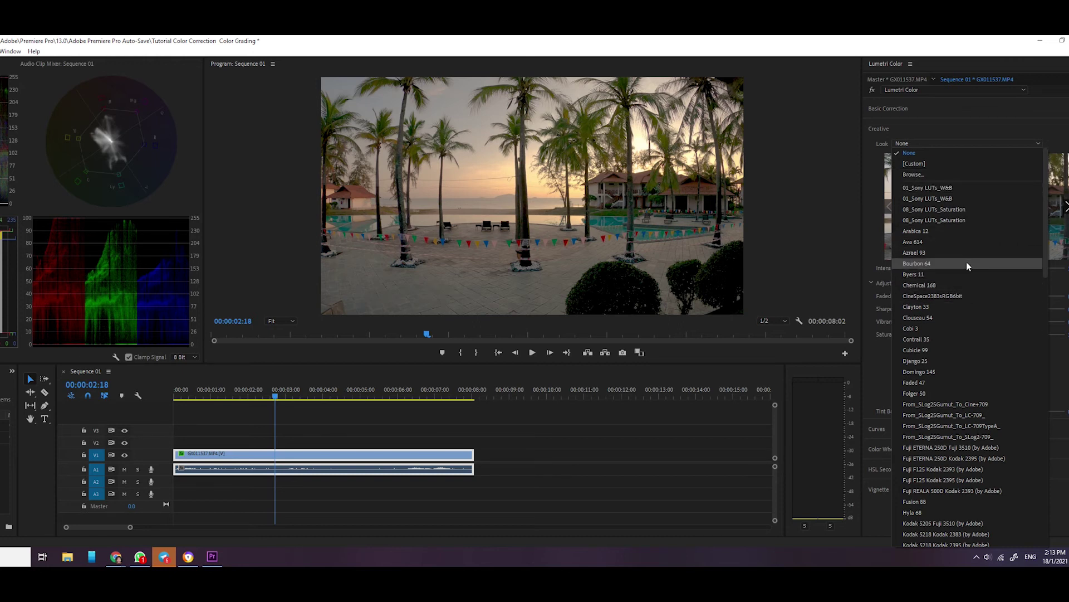
scroll(977, 266, "down", 20)
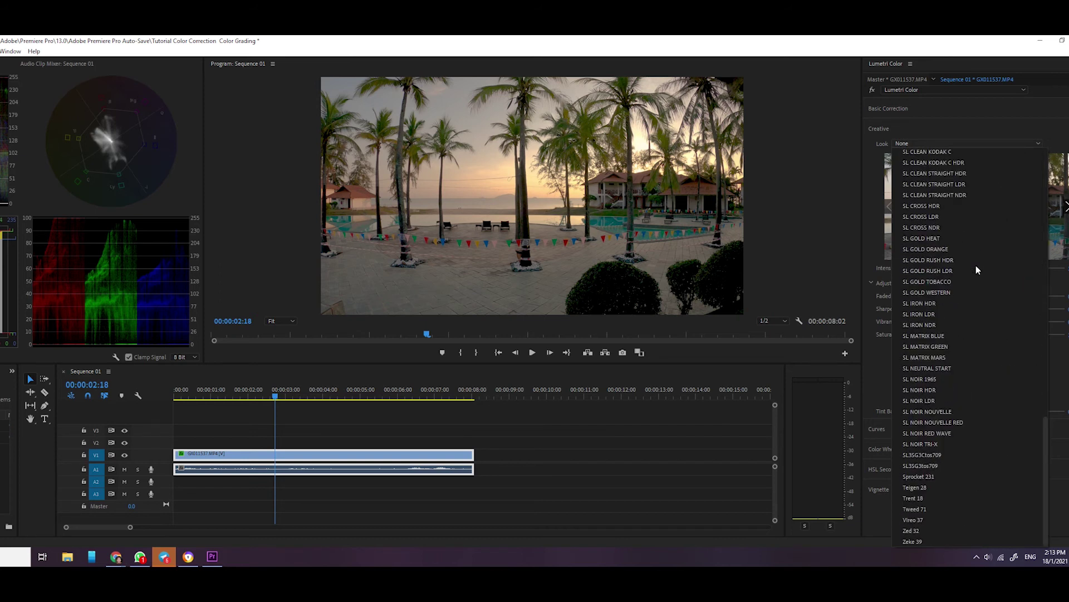
scroll(976, 266, "up", 10)
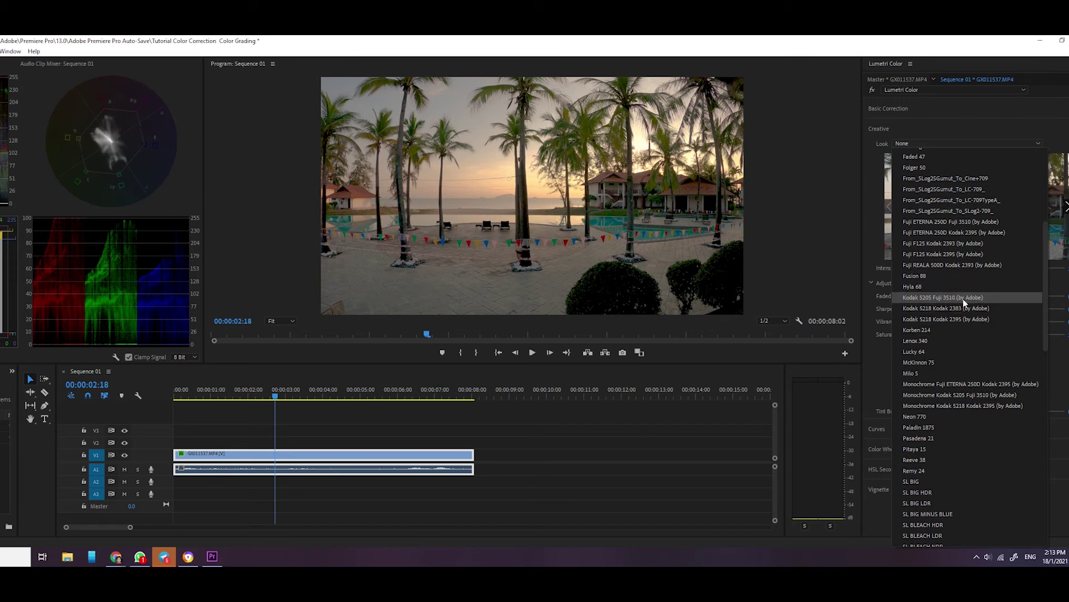
scroll(977, 384, "up", 4)
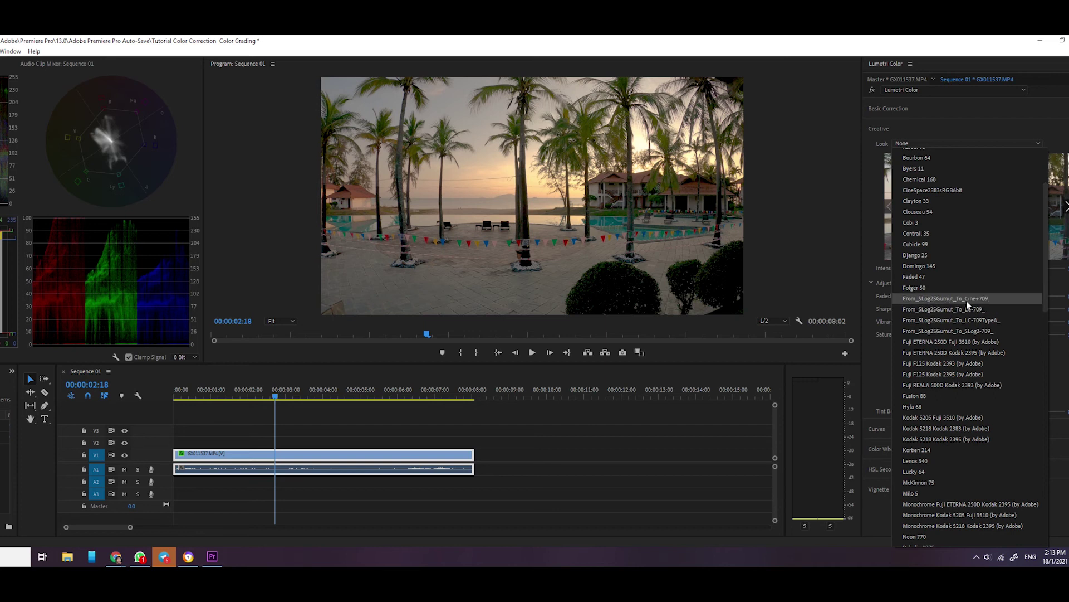
scroll(959, 306, "up", 4)
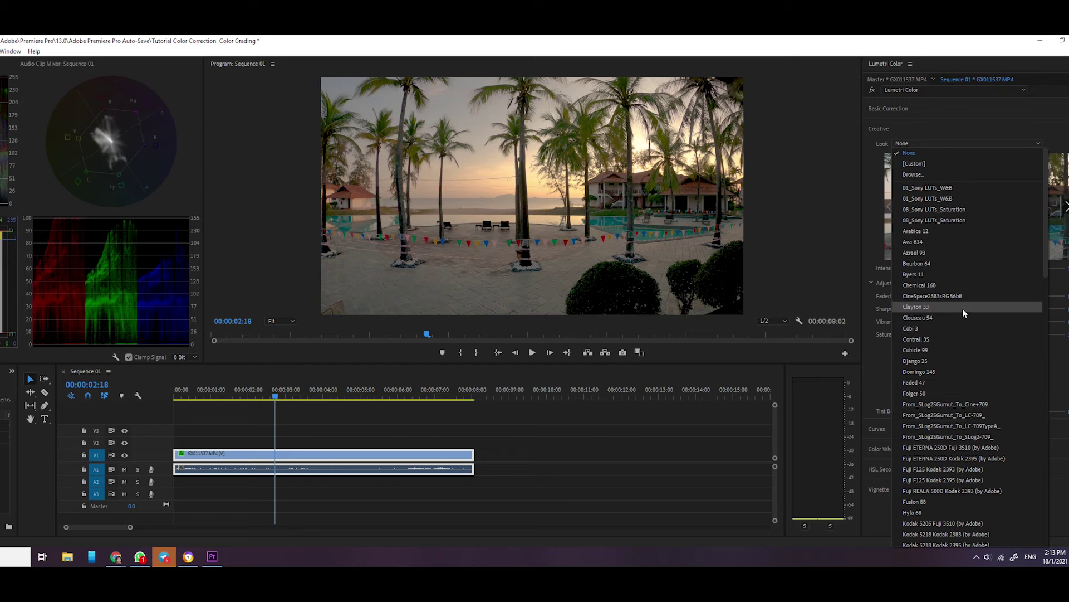
scroll(963, 309, "down", 4)
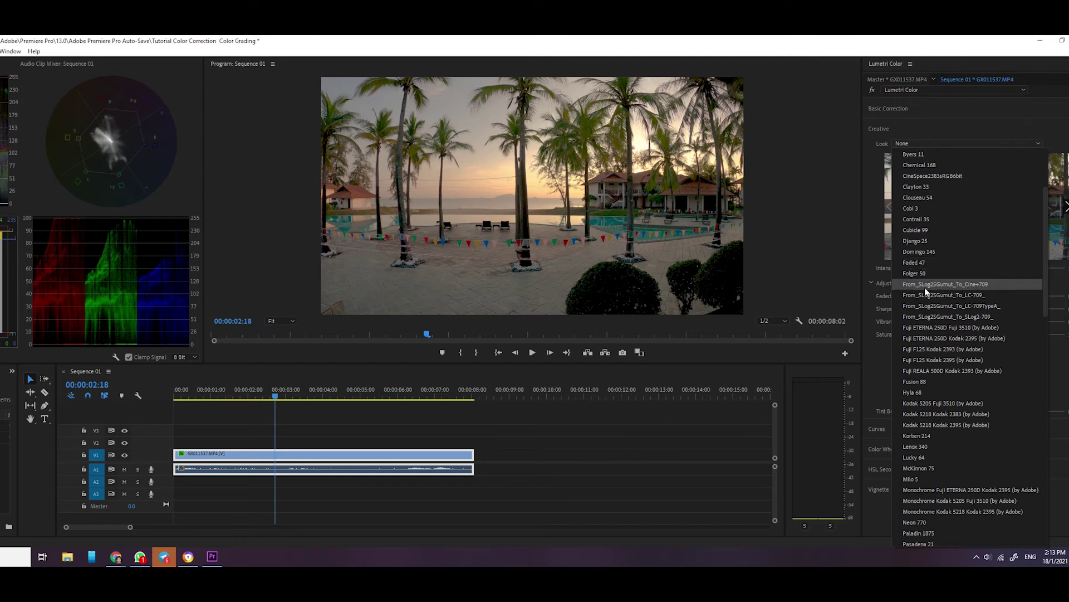
left_click(998, 285)
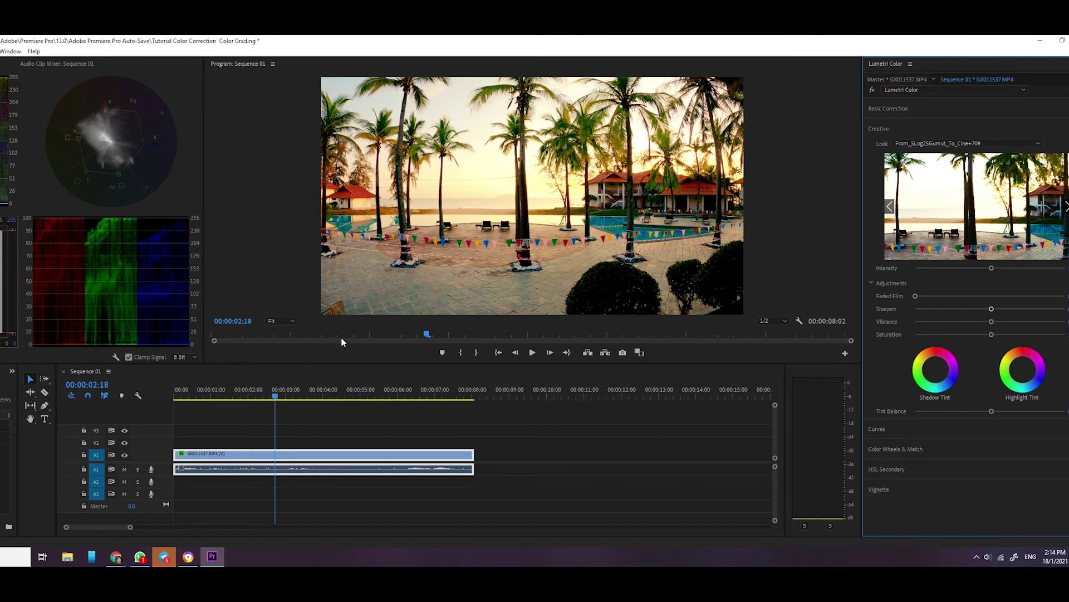
left_click_drag(273, 395, 327, 400)
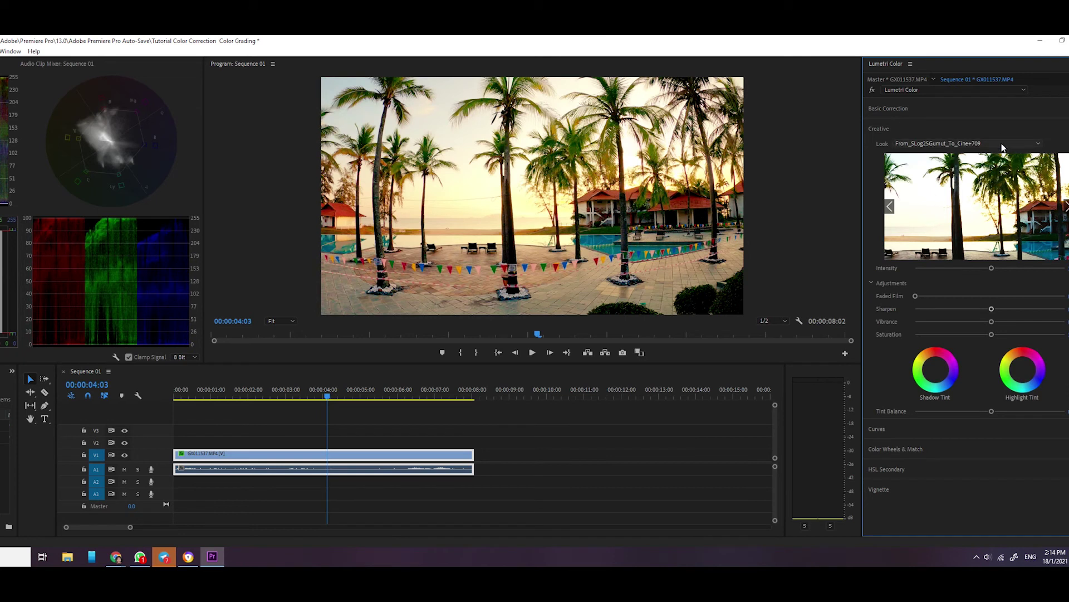
Try the From_SLog2SGumut_To_LC-709_ and From_SLog2SGumut_To_SLog2-709_ looks on the clip at 00:00:04:03
left_click(1003, 145)
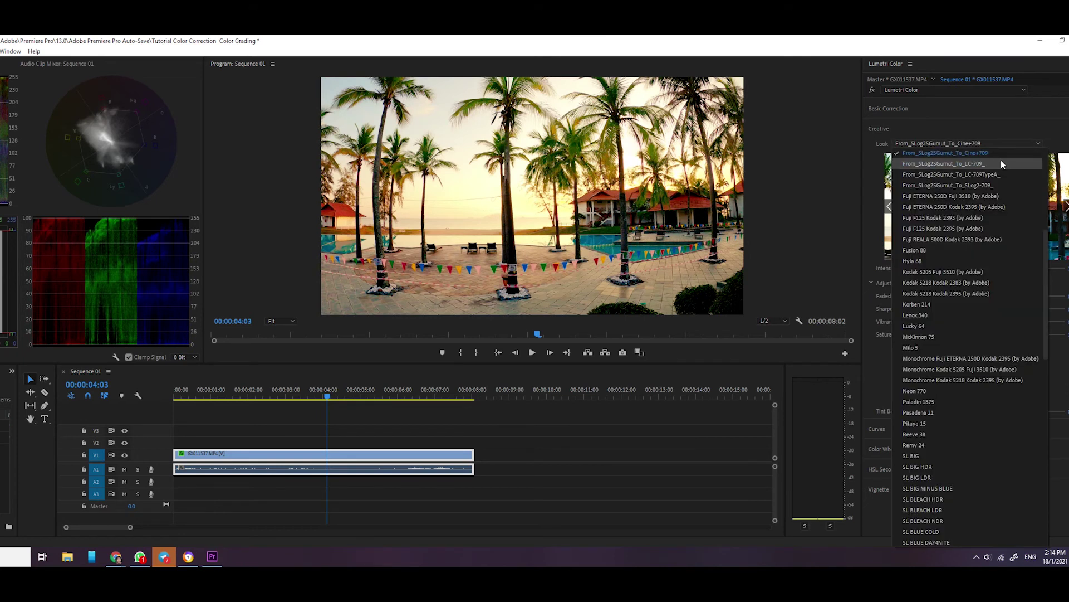
left_click(1001, 163)
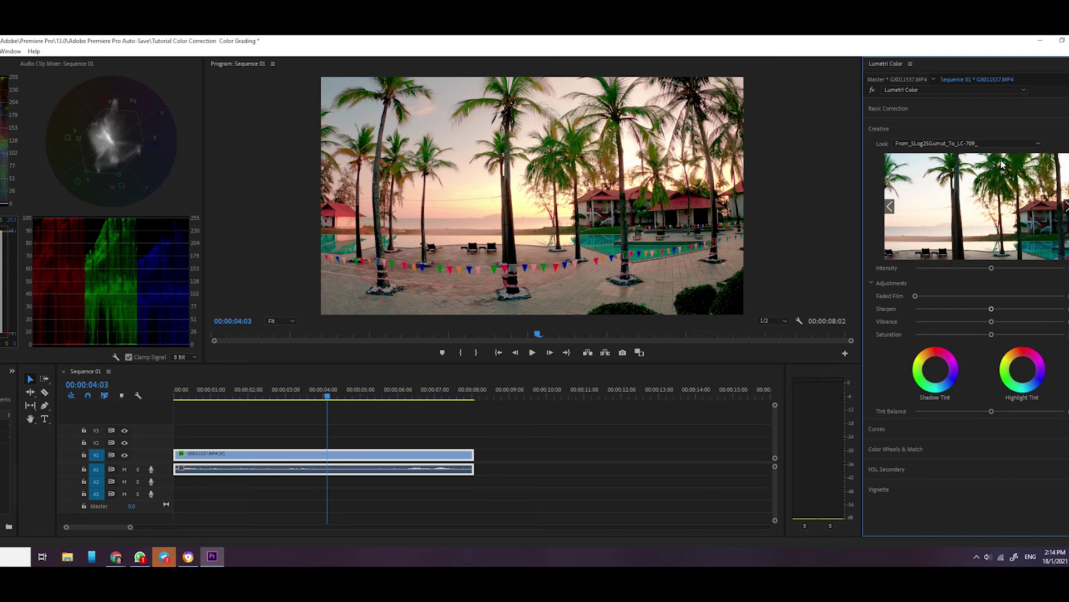
left_click(1004, 143)
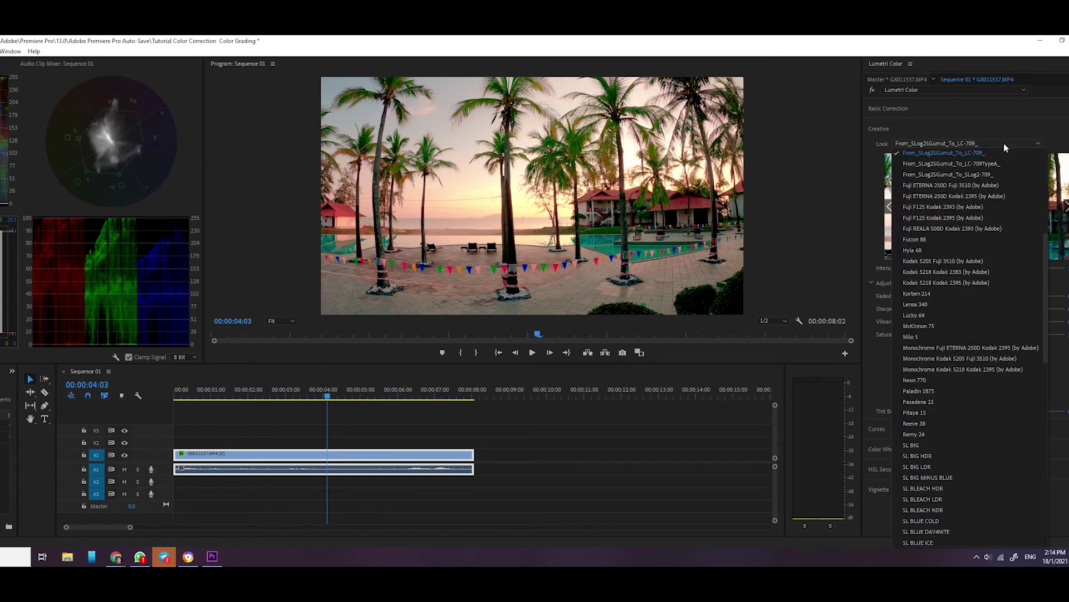
left_click(1005, 174)
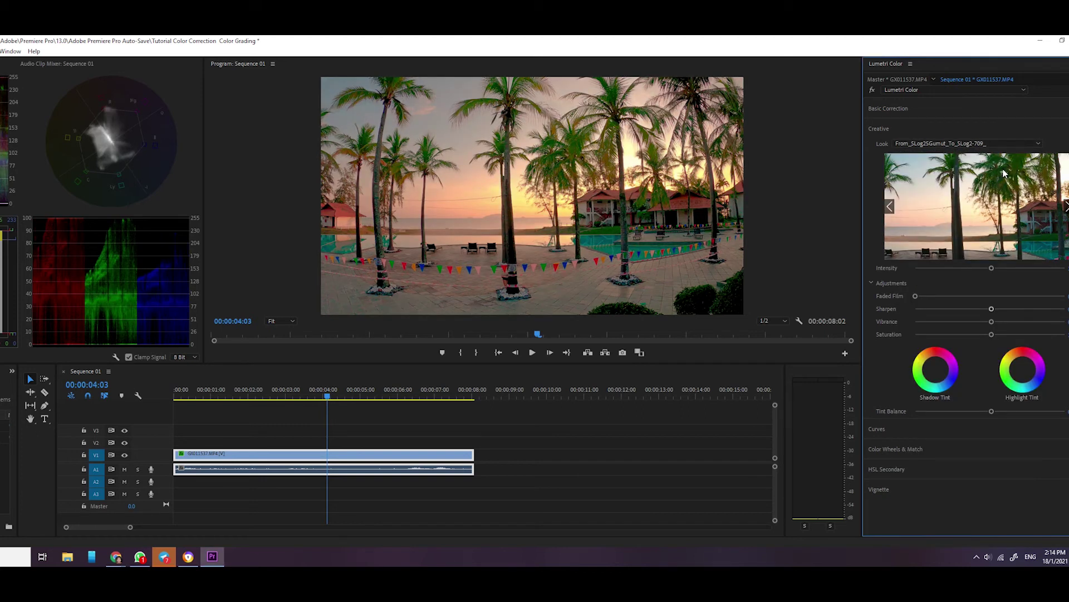
Switch the clip's look back to From_SLog2SGumut_To_Cine+709 and preview it at 00:00:02:16
left_click(984, 144)
scroll(993, 176, "up", 4)
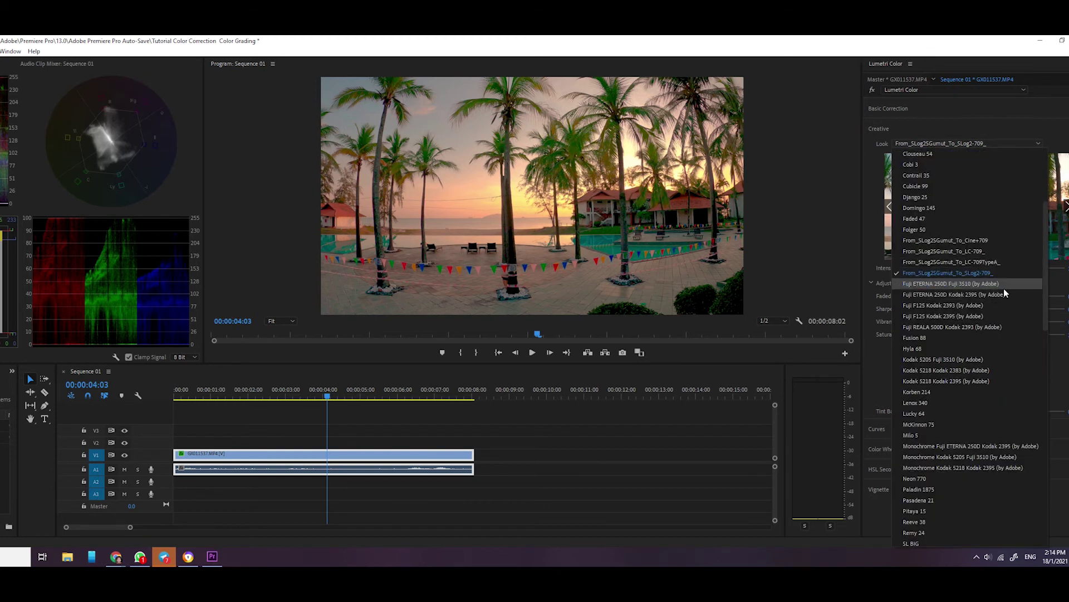
left_click(1006, 240)
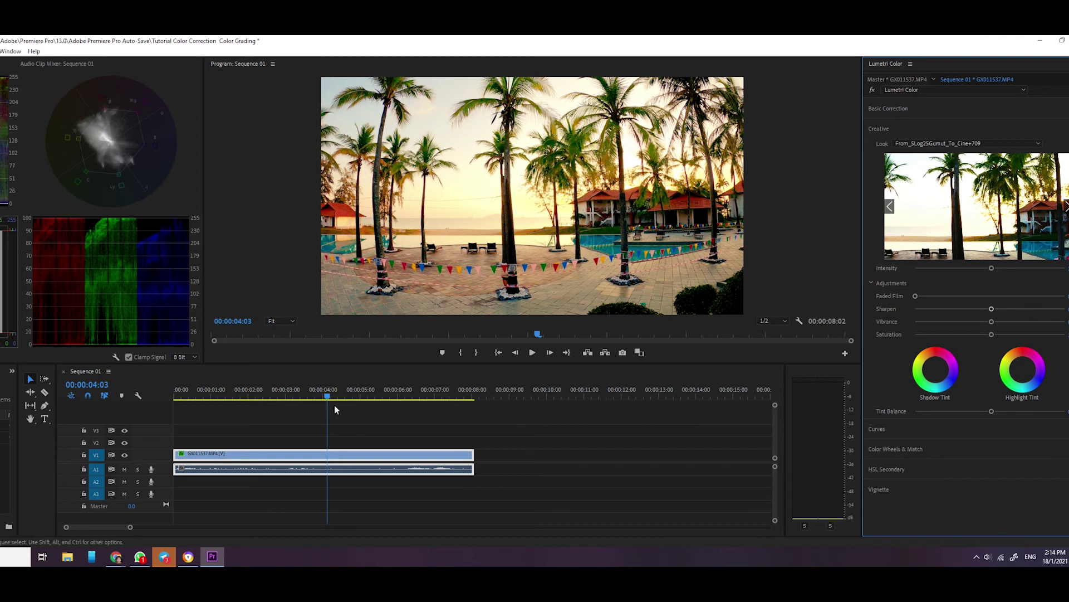
left_click(275, 396)
mouse_move(274, 397)
left_mouse_down()
mouse_move(205, 396)
mouse_move(272, 397)
left_mouse_up()
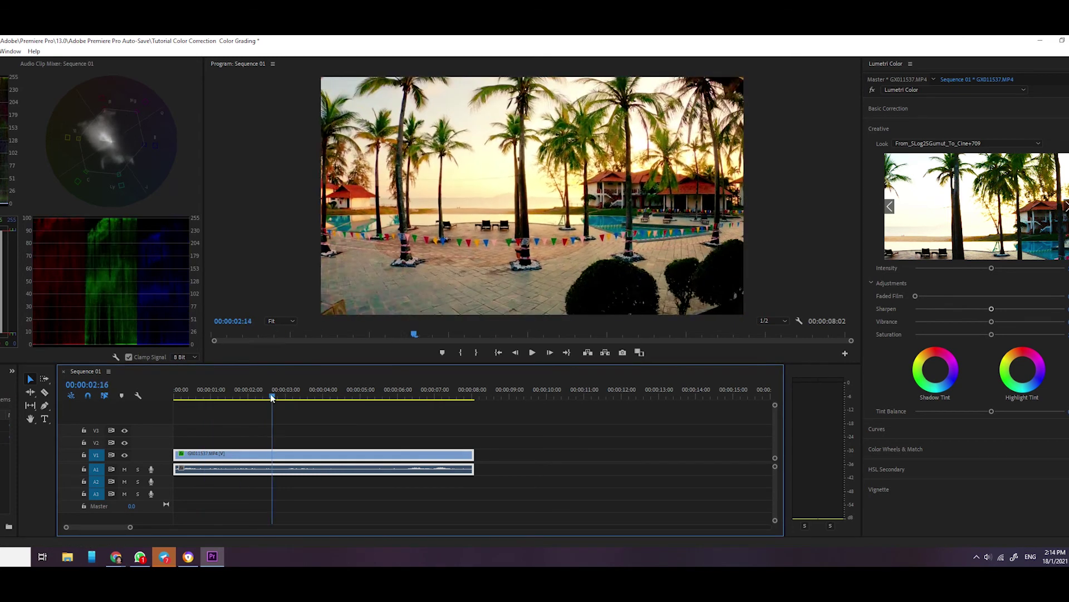
Try the From_SLog2SGumut_To_LC-709TypeA_ look, and replace it with From_SLog2SGumut_To_SLog2-709_
left_click(990, 146)
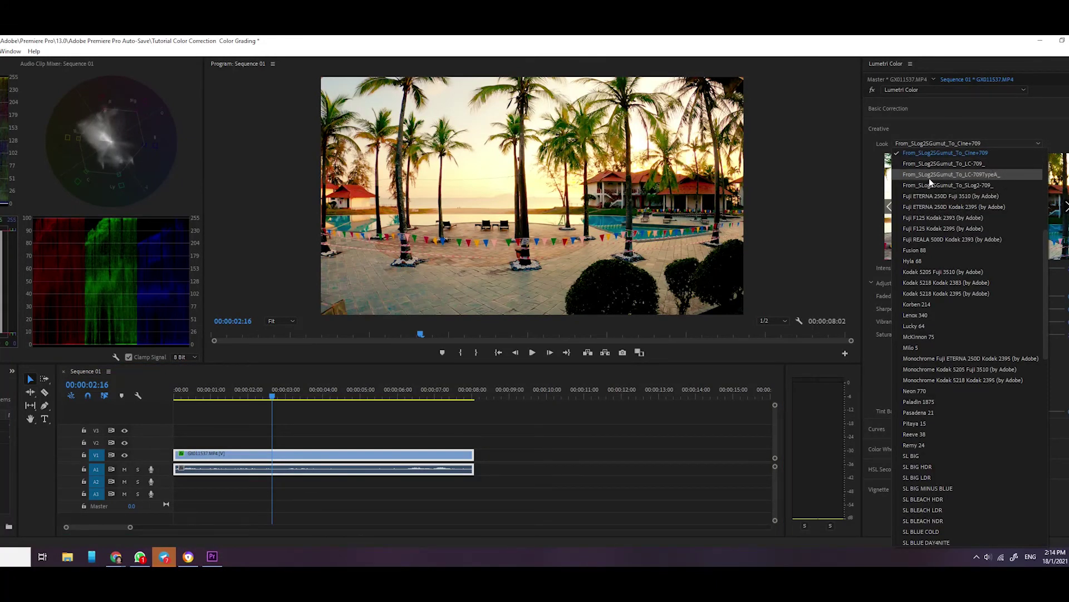
left_click(966, 174)
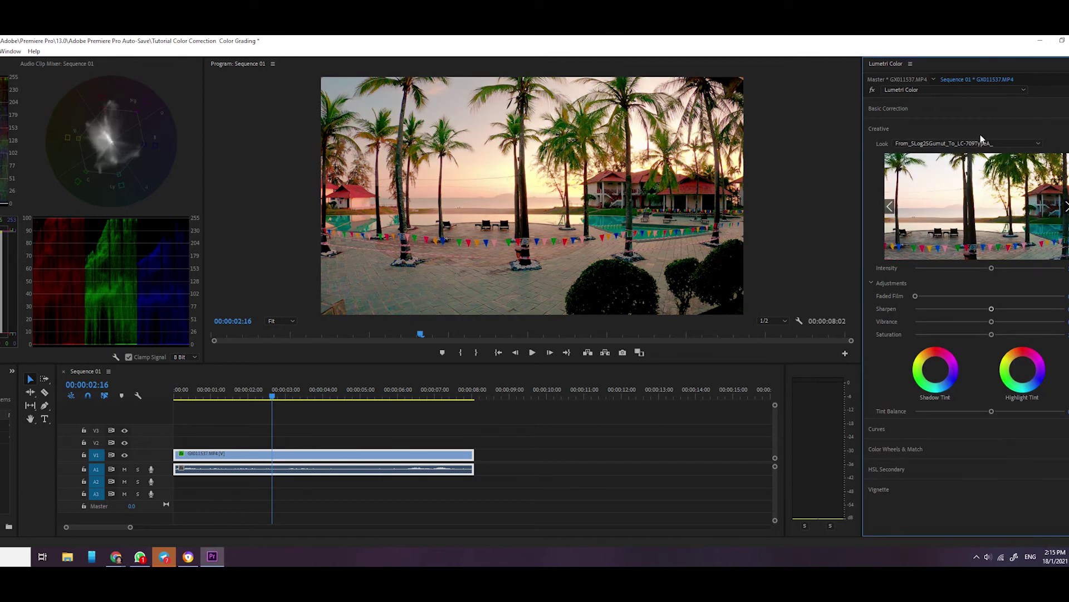
left_click(961, 144)
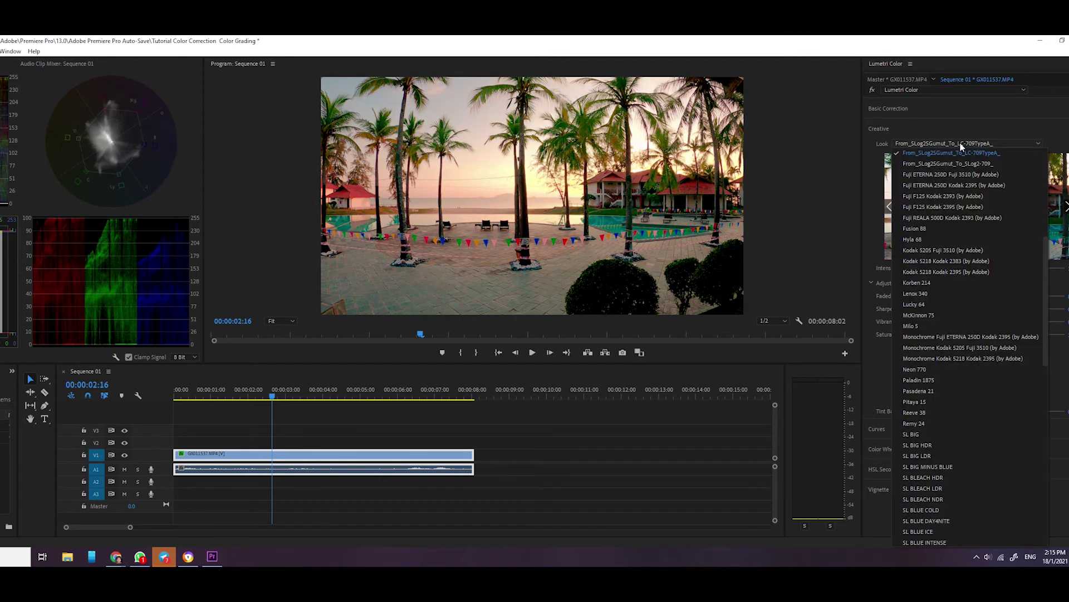
left_click(962, 163)
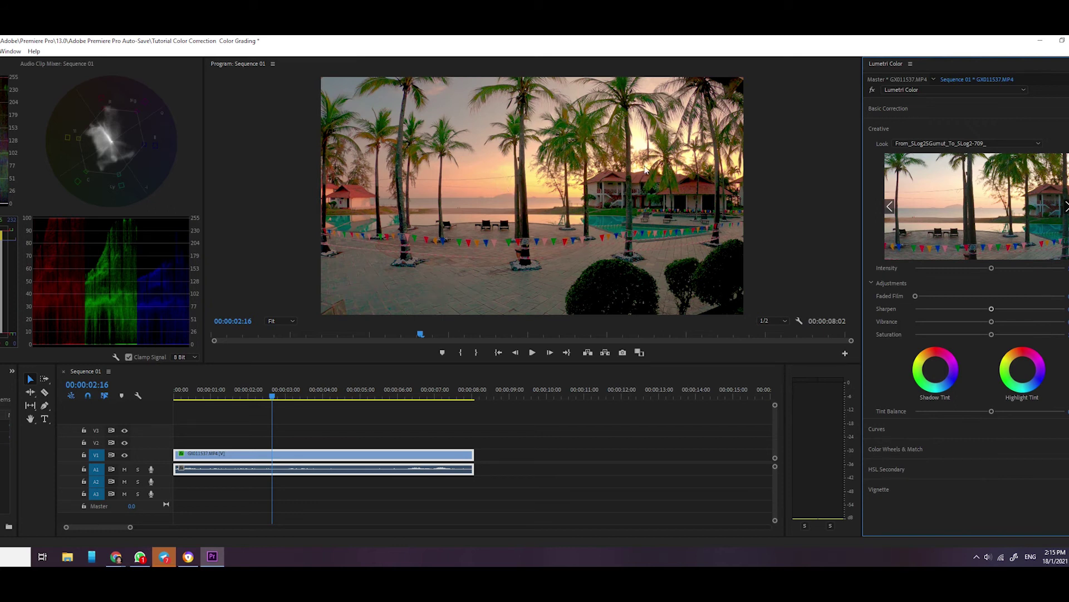
Compare the clip at 00:00:04:15 with and without the Creative adjustments, leaving them enabled
left_click_drag(272, 397, 345, 412)
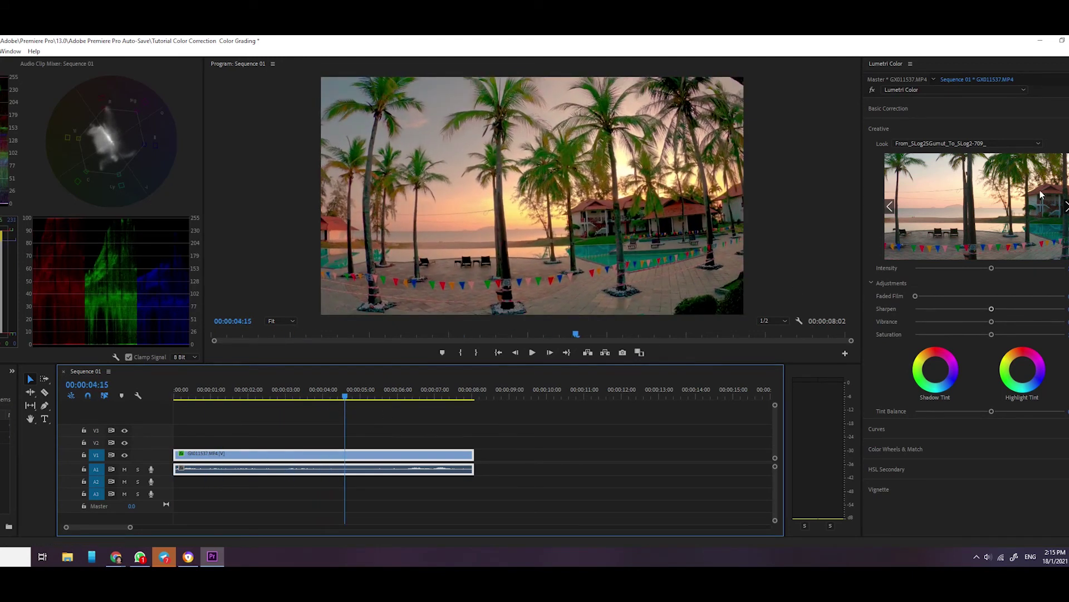
left_click(1065, 128)
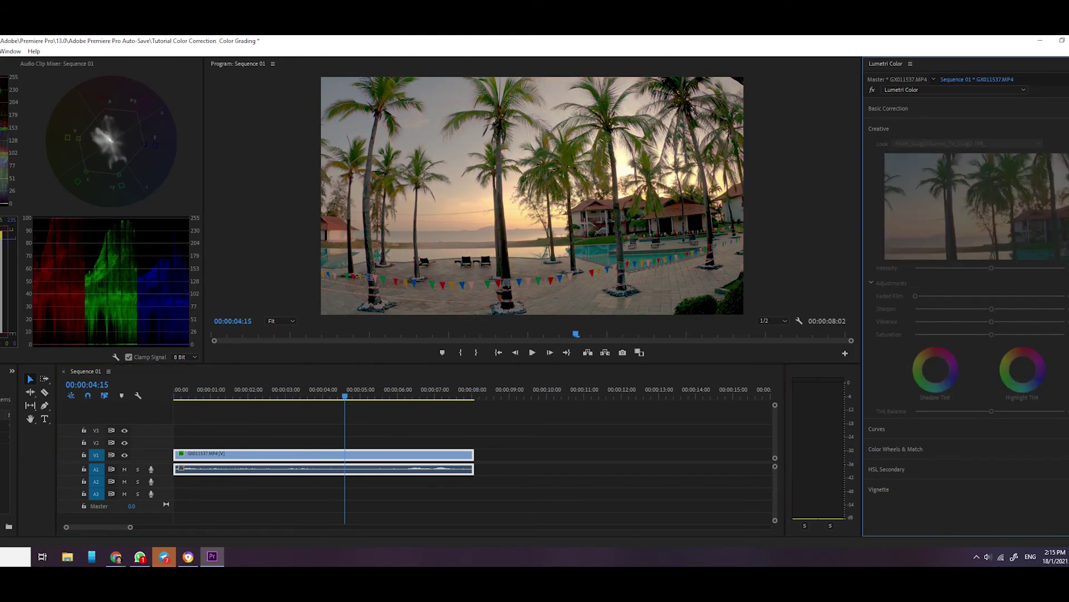
left_click(1065, 129)
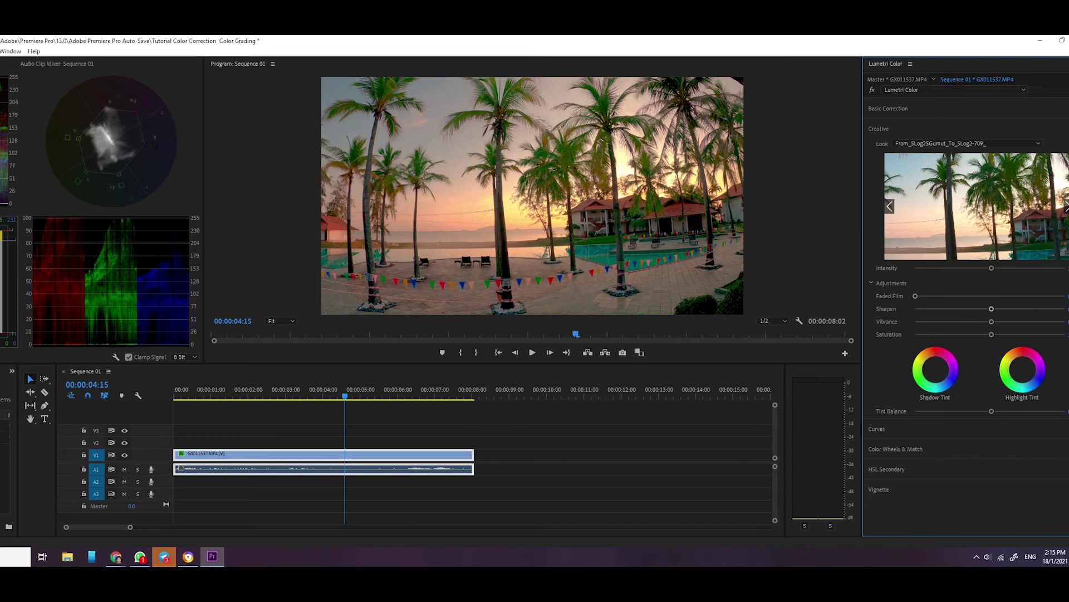
left_click(1065, 128)
left_click(1065, 129)
left_click(1065, 129)
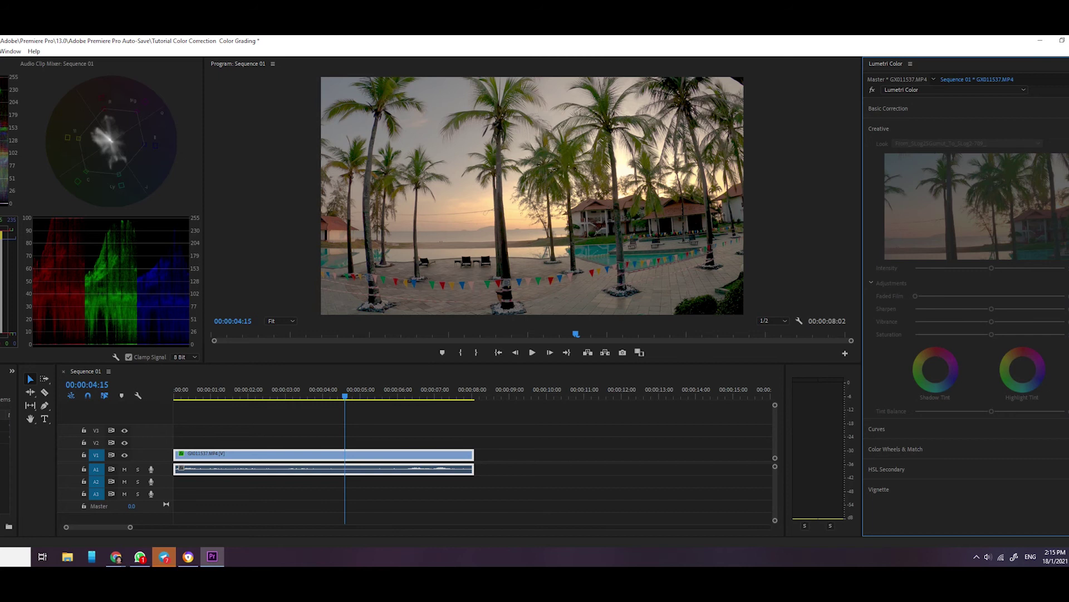
left_click(1065, 129)
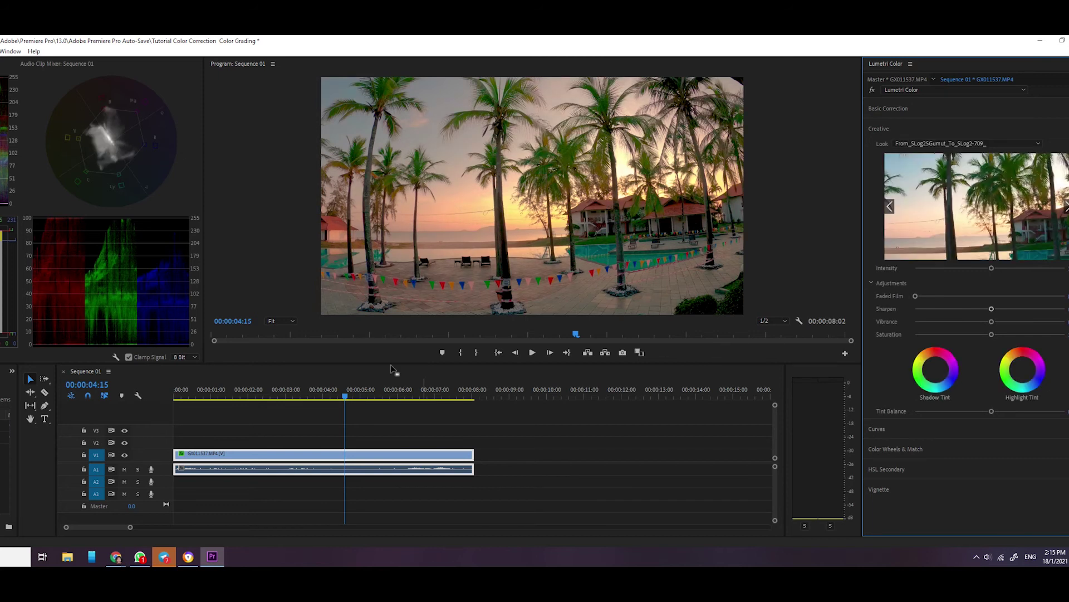
Preview the graded clip from 00:00:01:21, and park the playhead at 00:00:02:21
left_click_drag(350, 400, 243, 396)
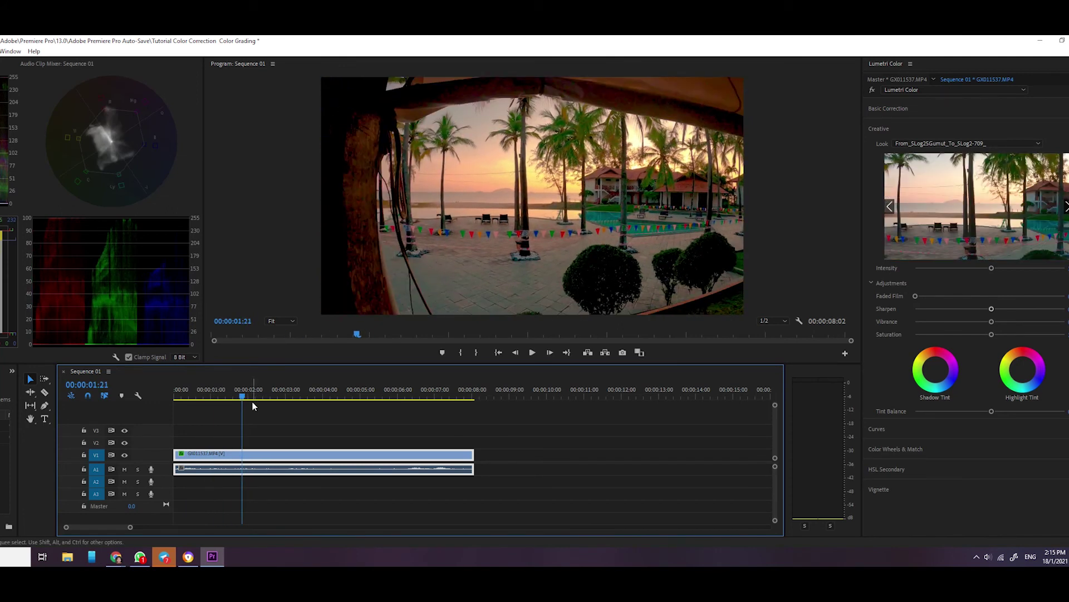
key("space")
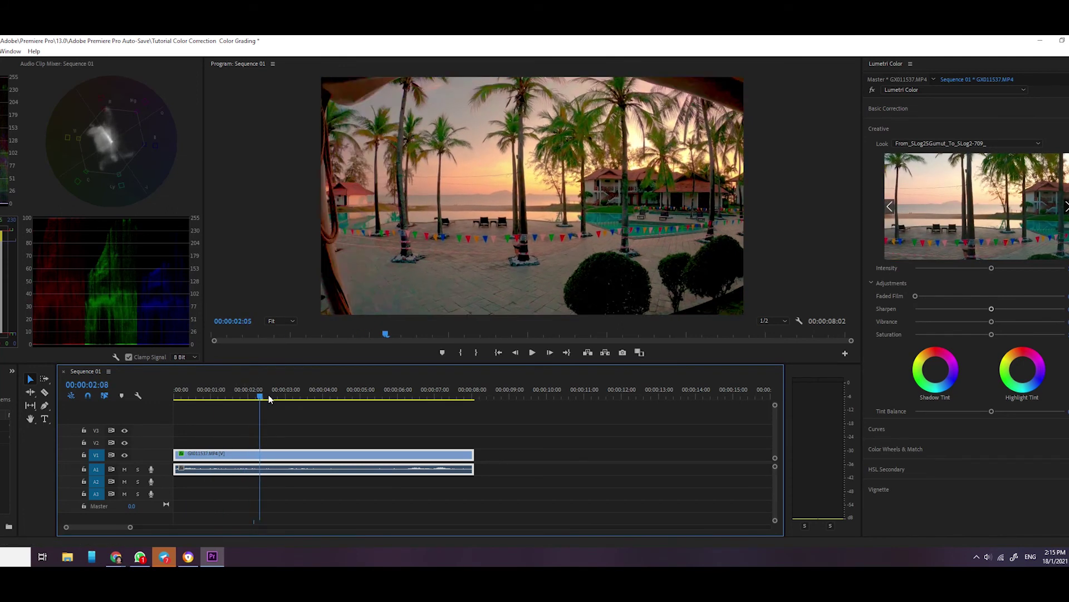
left_click_drag(269, 399, 279, 396)
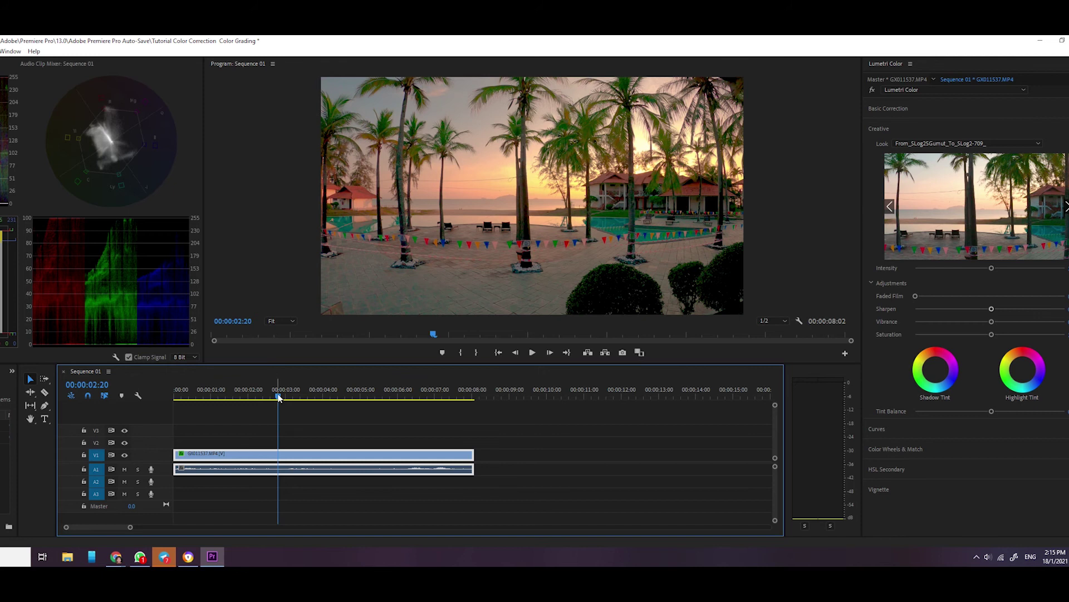
mouse_move(279, 397)
left_mouse_down()
mouse_move(447, 395)
mouse_move(183, 396)
mouse_move(279, 388)
left_mouse_up()
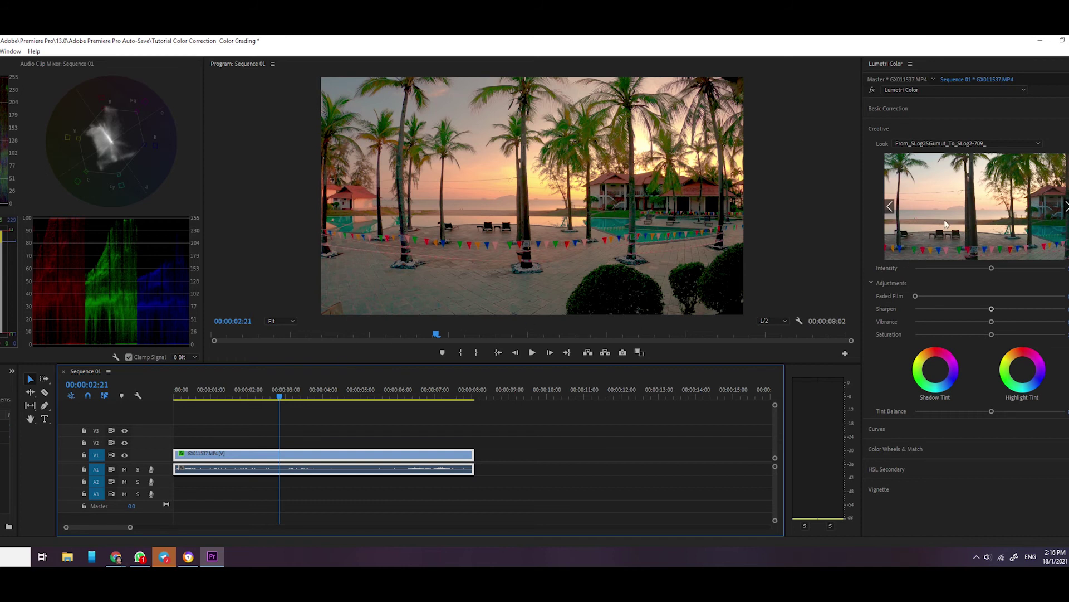
Browse the Creative looks and try SL NOIR HDR on the clip
left_click(1014, 146)
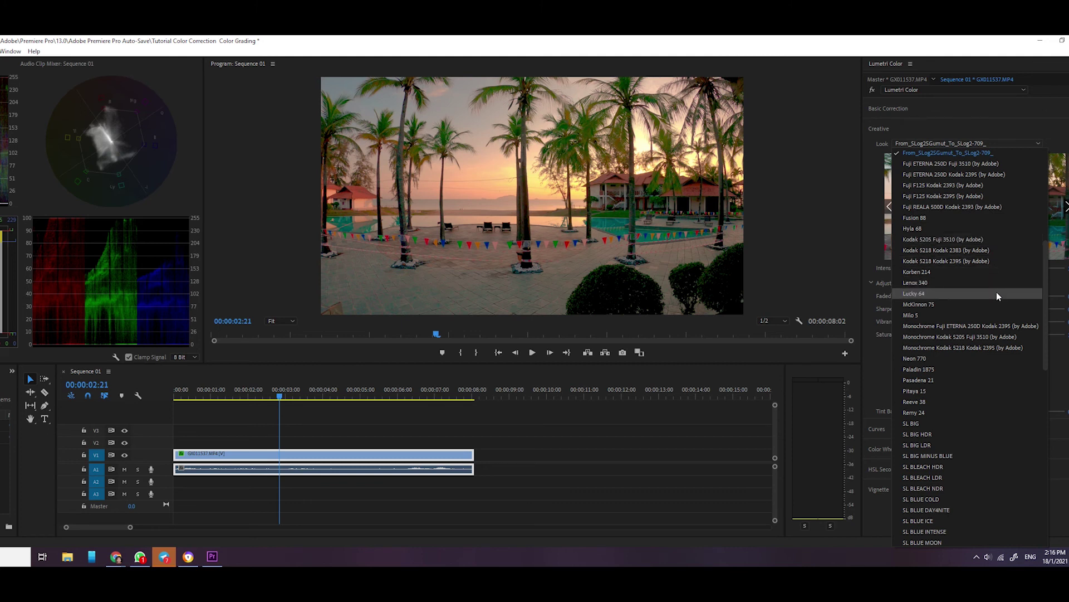
scroll(997, 292, "down", 7)
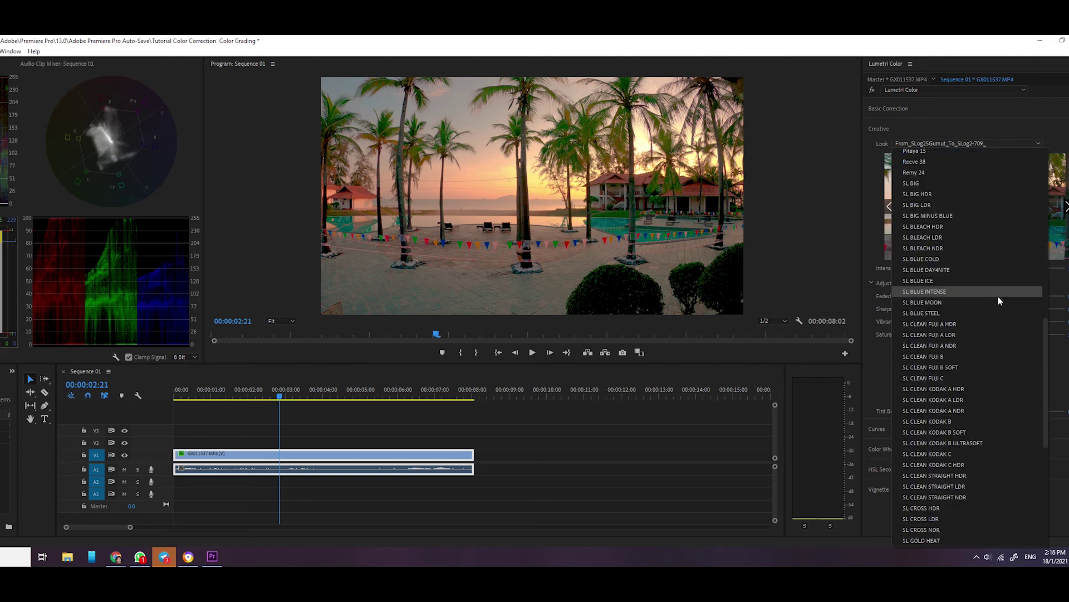
scroll(998, 295, "up", 4)
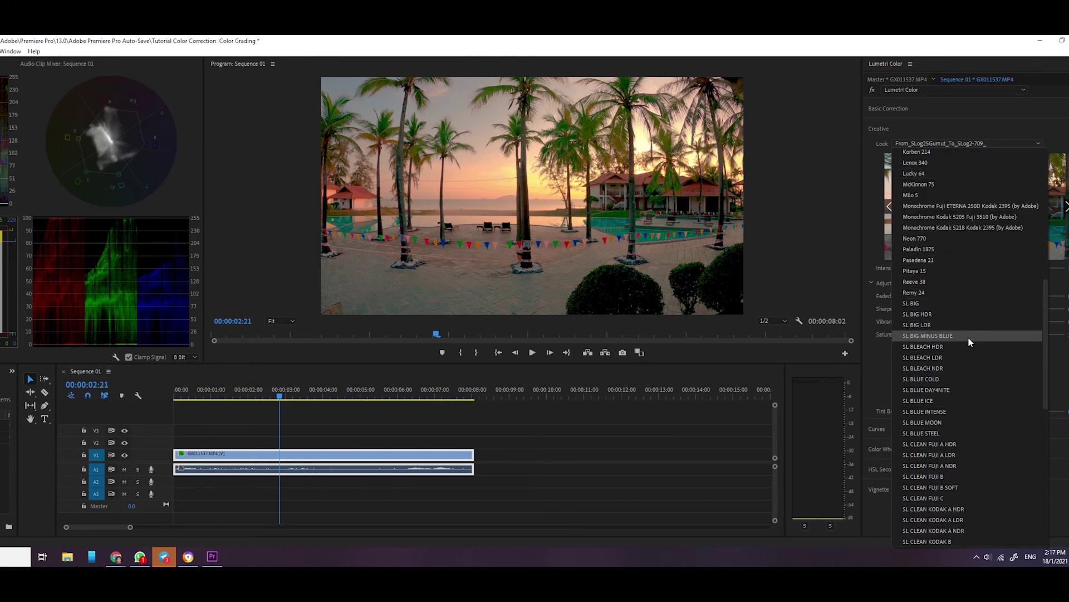
scroll(975, 361, "down", 4)
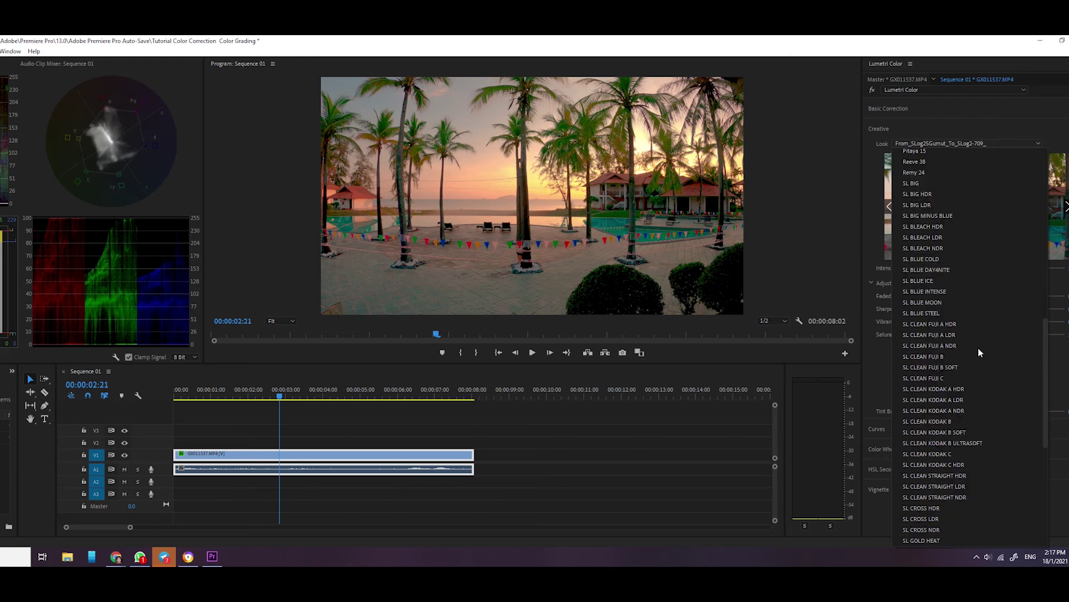
scroll(1001, 374, "down", 9)
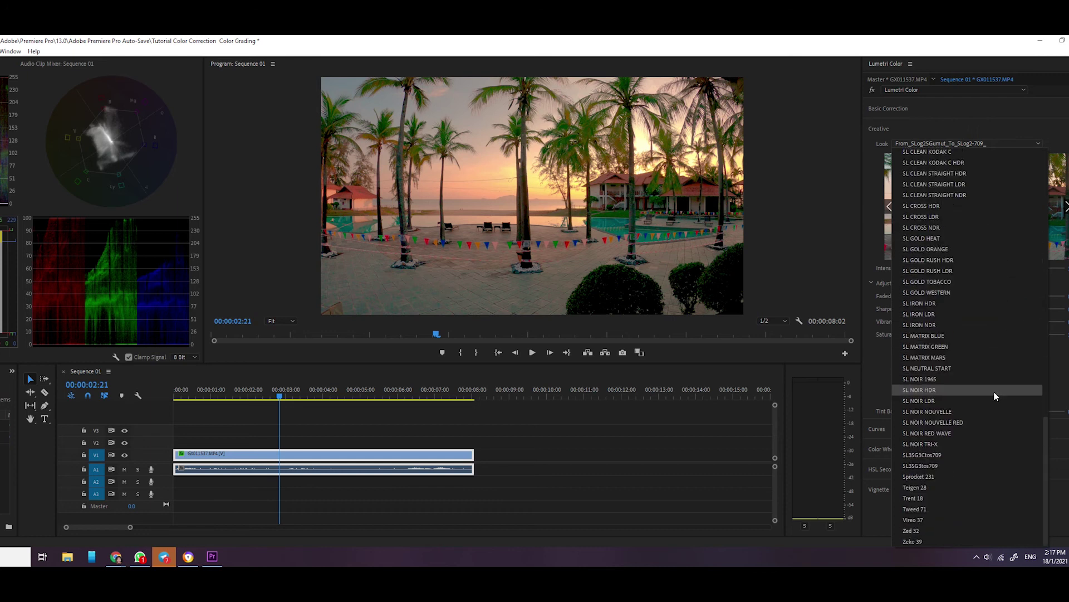
left_click(994, 390)
Try the SL3SG3Ctos709, SL3SG3tos709 and Sprocket 231 looks on the clip
left_click(984, 144)
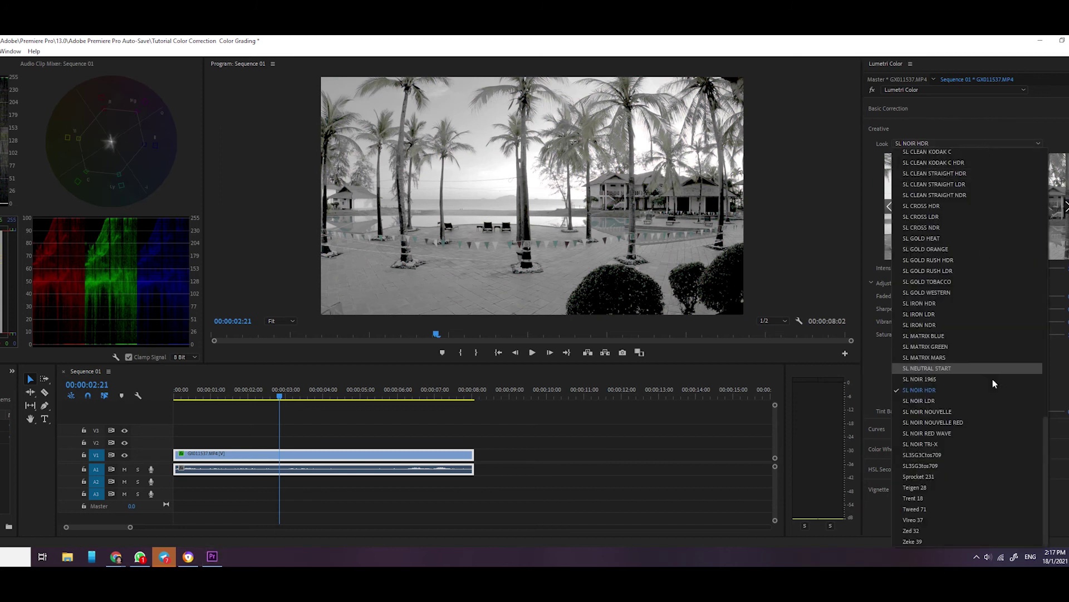
left_click(992, 455)
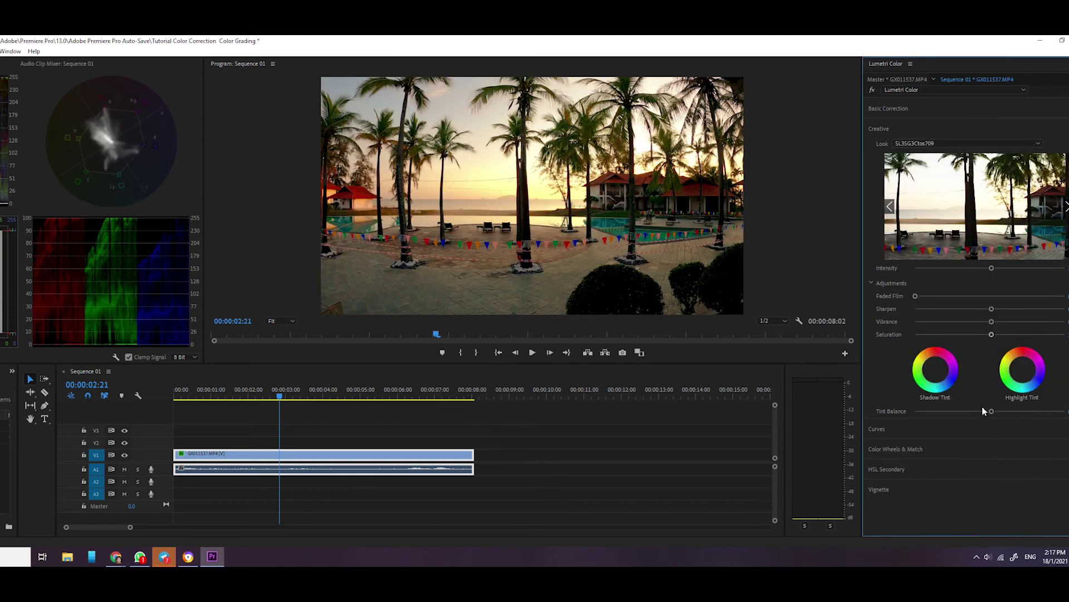
left_click(979, 144)
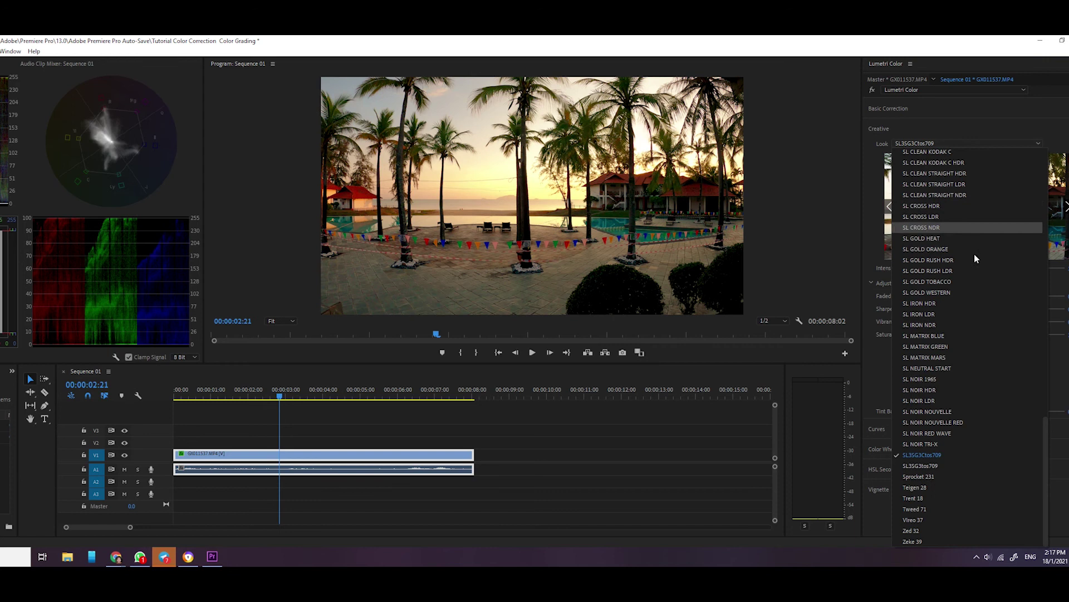
left_click(961, 466)
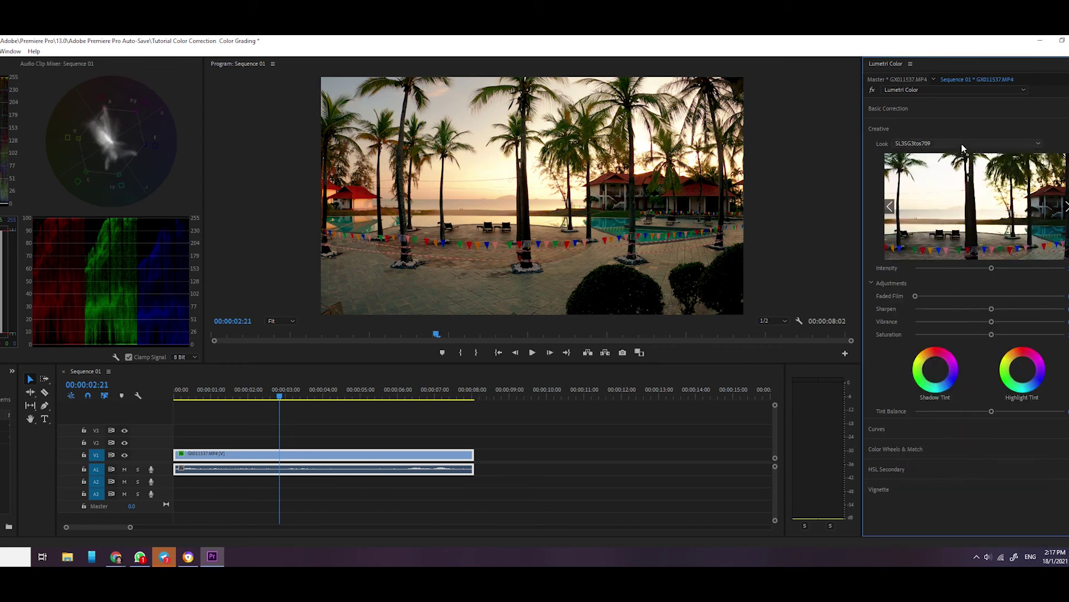
left_click(961, 144)
left_click(968, 478)
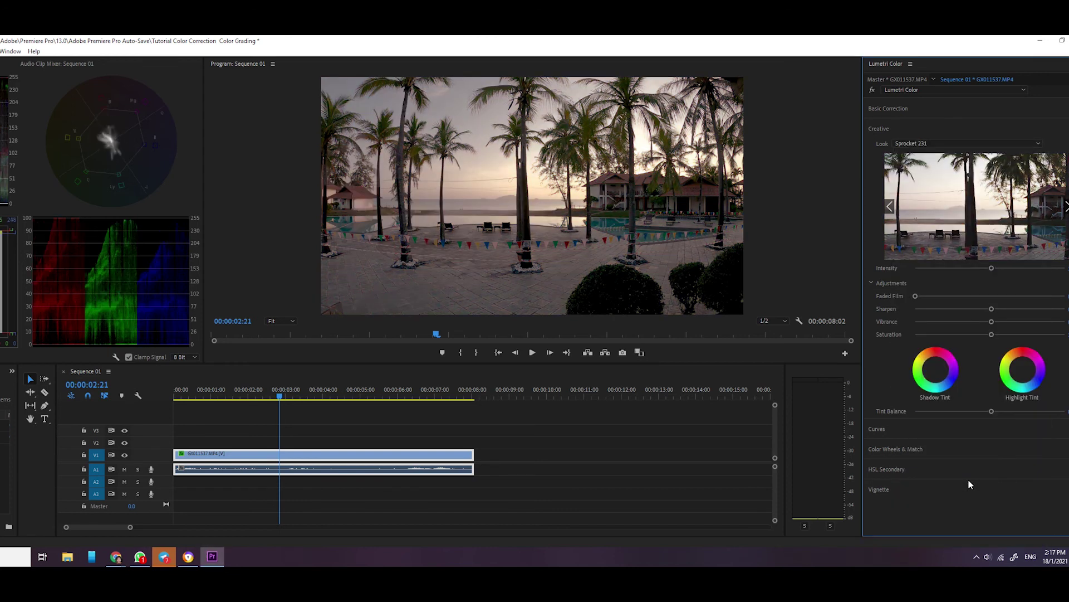
Try the Kodak 5205 Fuji 3510, Kodak 5218 Kodak 2383 and Kodak 5218 Kodak 2395 looks on the clip
left_click(969, 143)
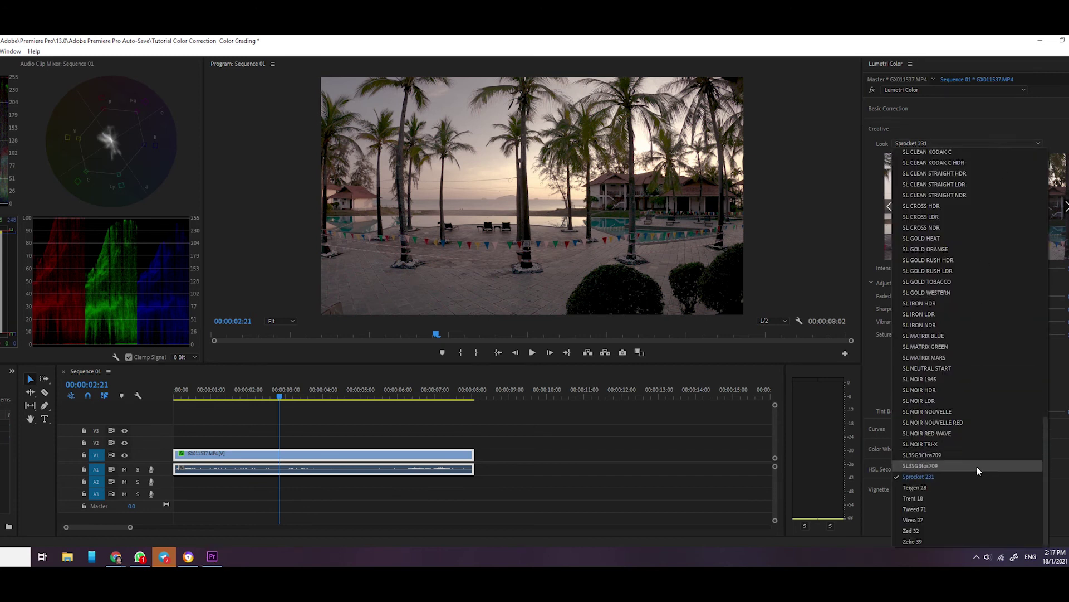
scroll(972, 459, "up", 7)
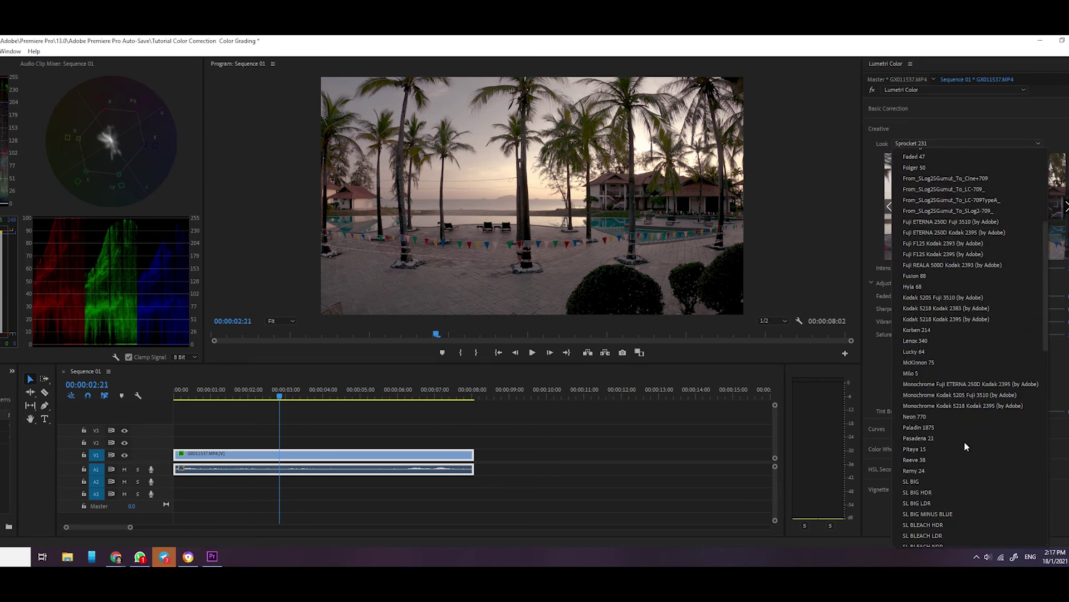
left_click(980, 295)
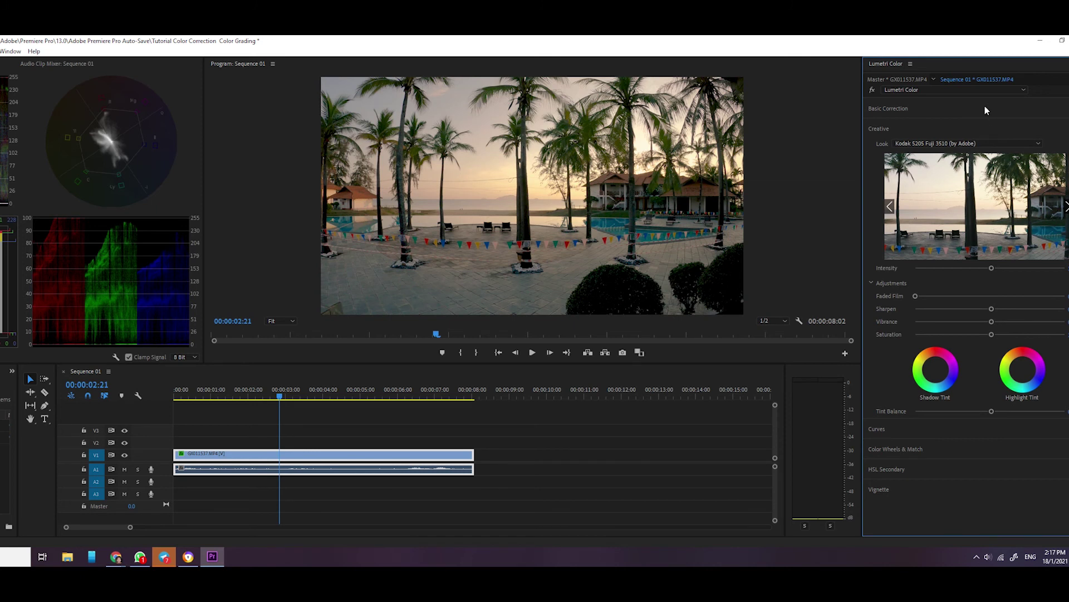
left_click(977, 143)
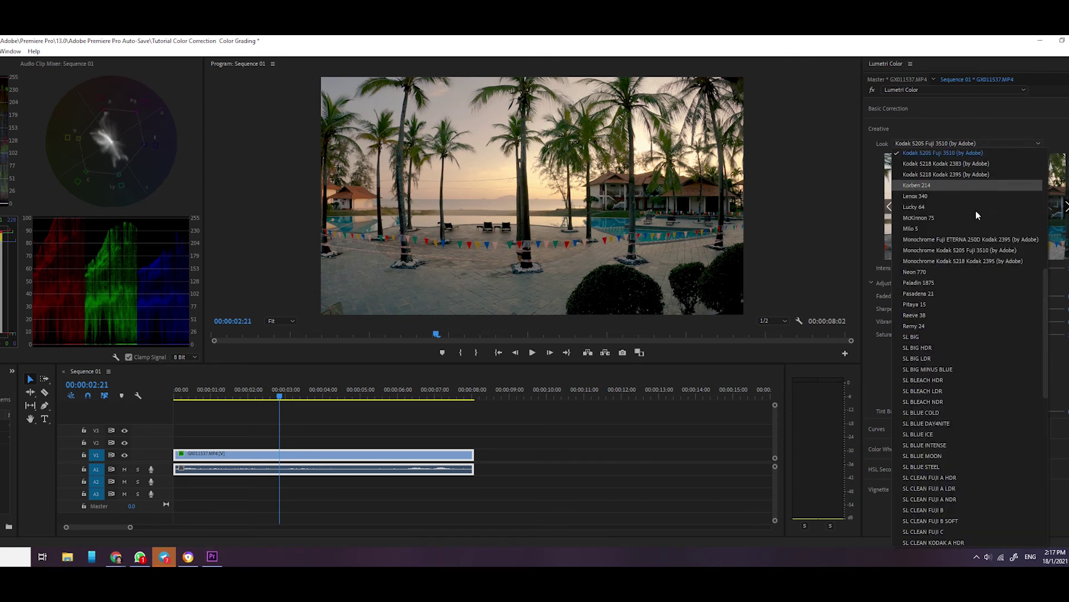
left_click(975, 165)
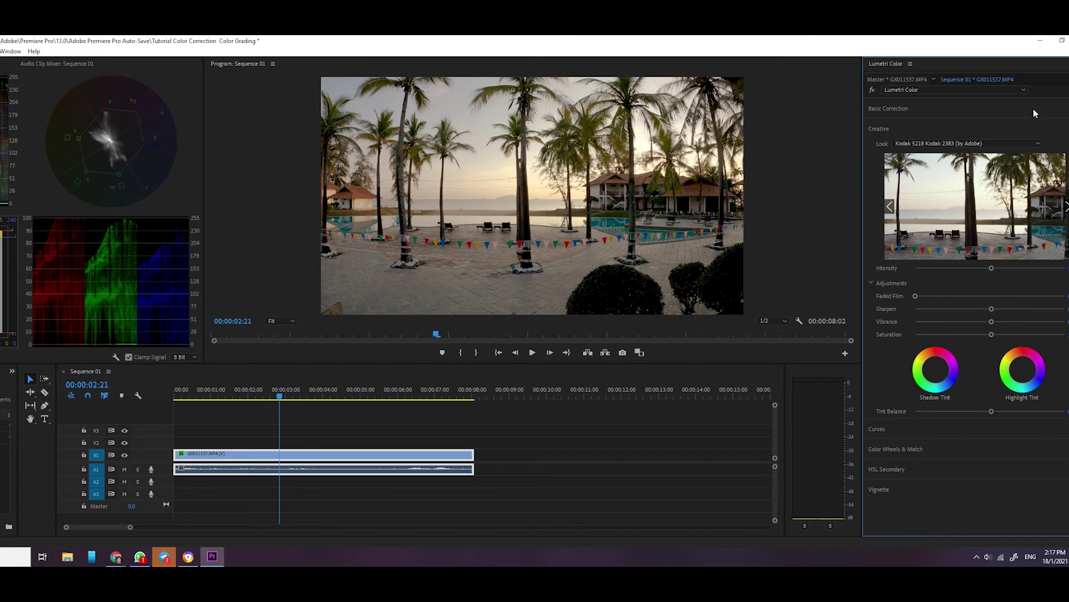
left_click(1008, 145)
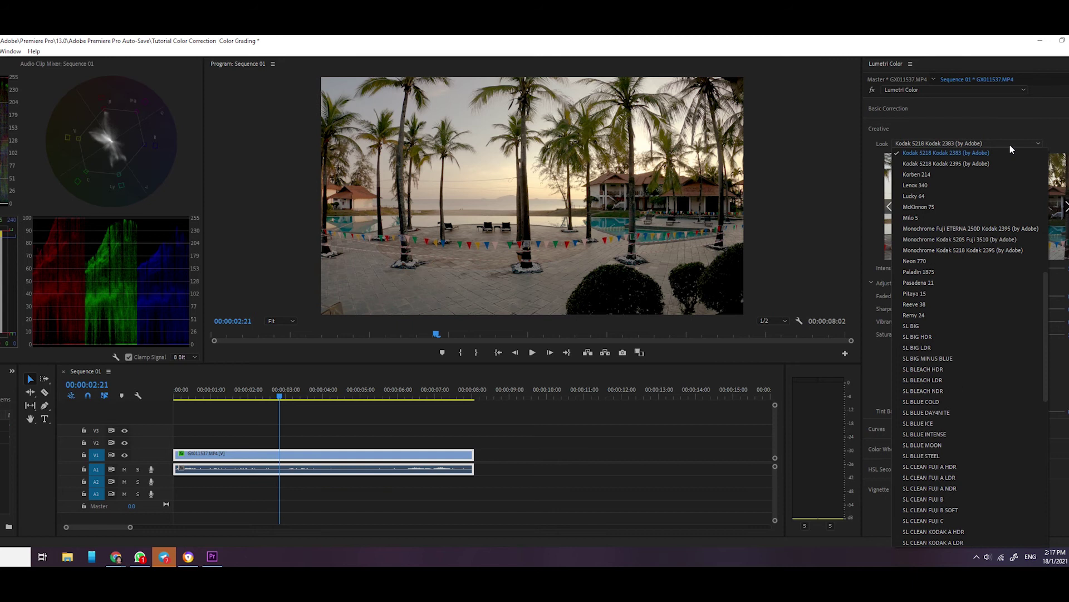
left_click(1008, 163)
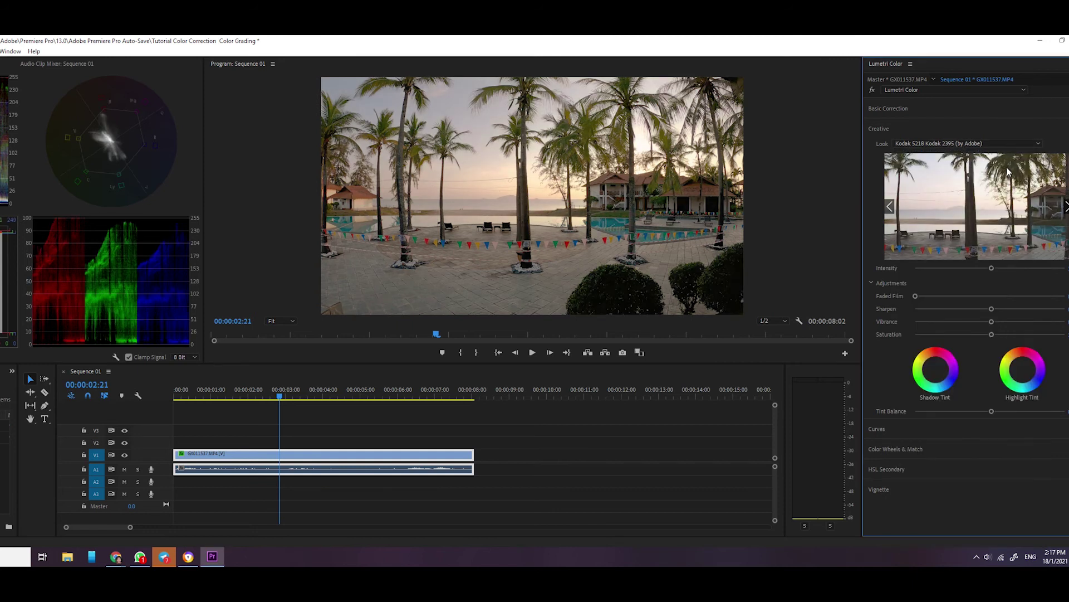
Try the Korben 214, Lenox 340 and Lucky 64 looks on the clip
left_click(1000, 143)
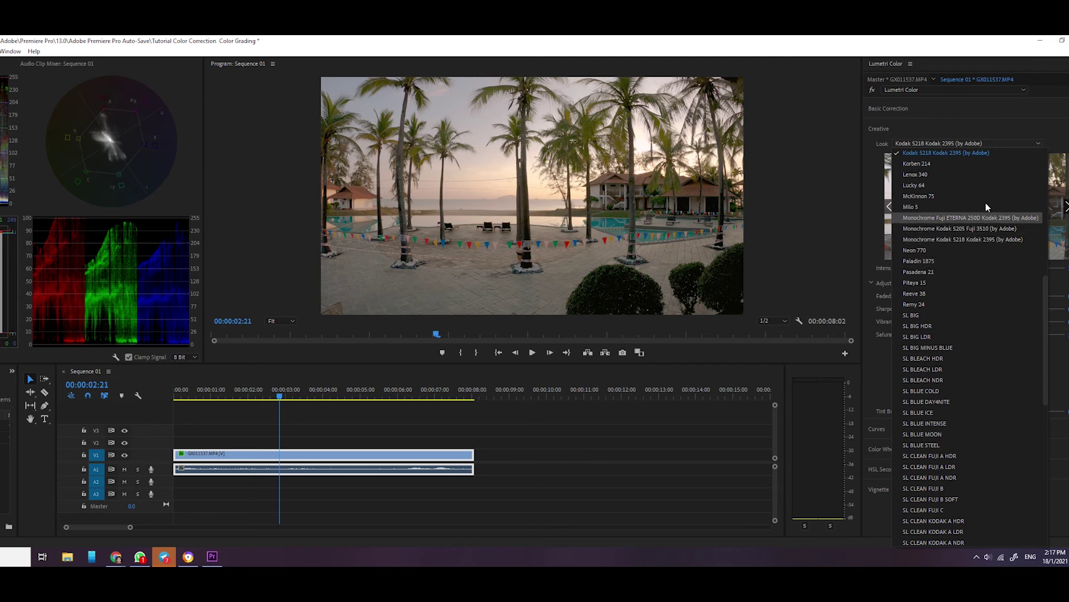
left_click(990, 158)
left_click(997, 144)
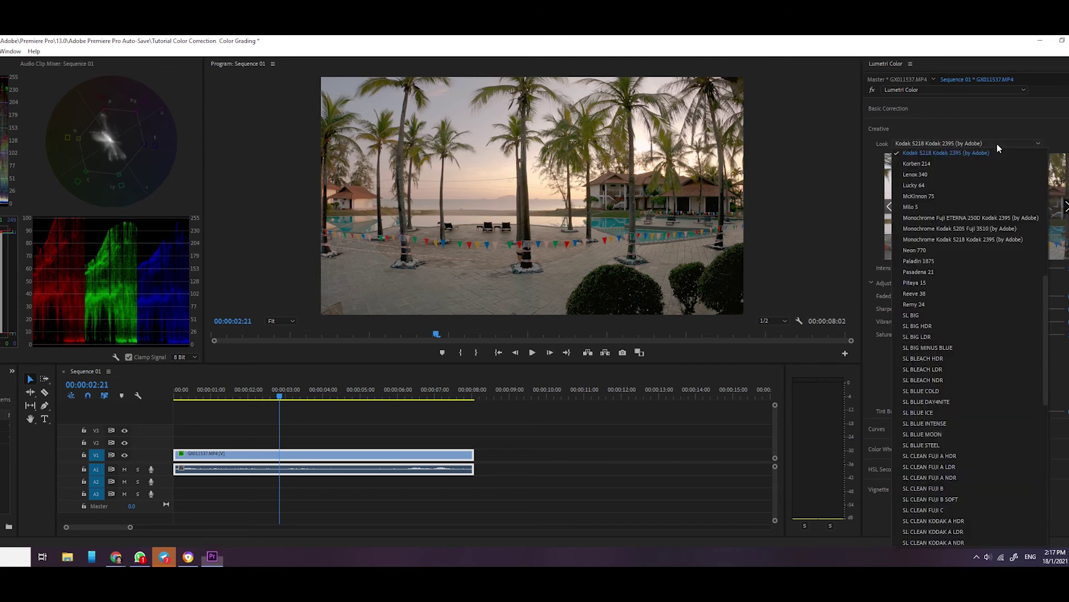
left_click(985, 163)
left_click(1001, 145)
left_click(996, 163)
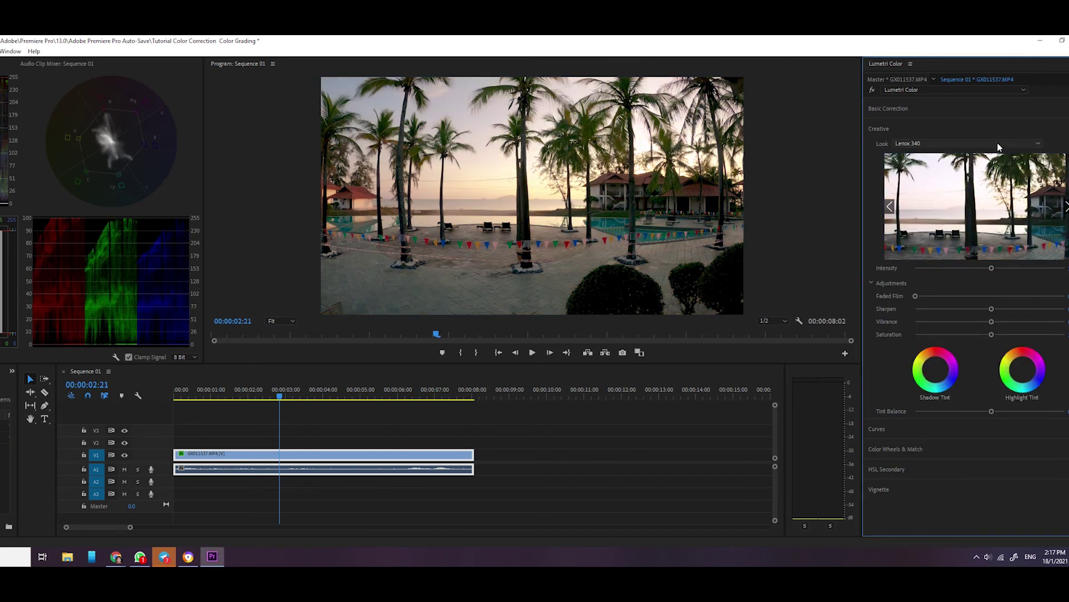
left_click(997, 143)
left_click(983, 163)
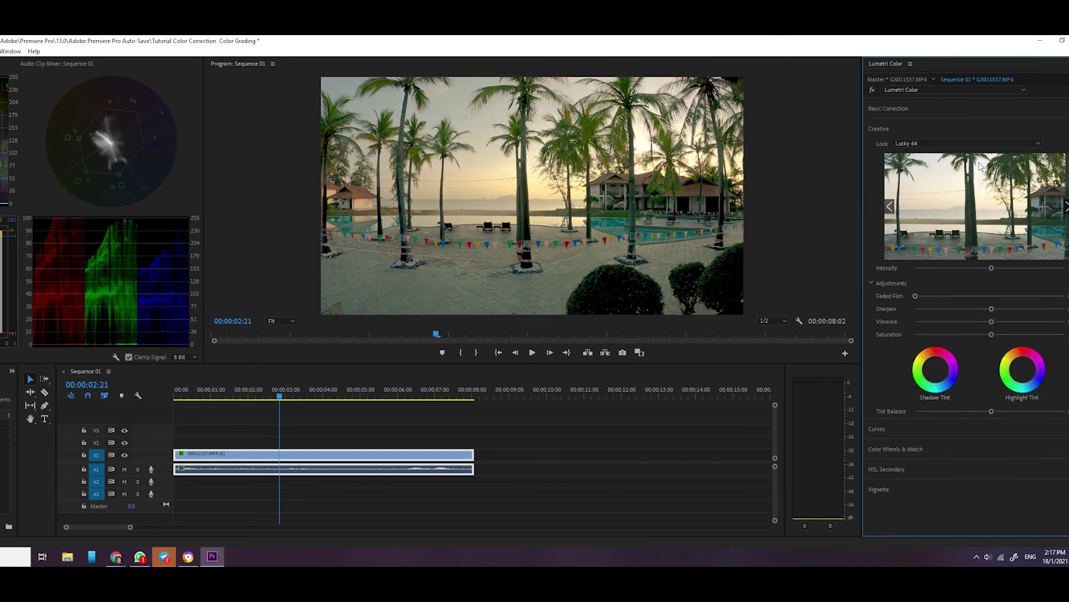
Try the Milo 5 and Paladin 1875 looks on the clip
left_click(986, 146)
left_click(975, 178)
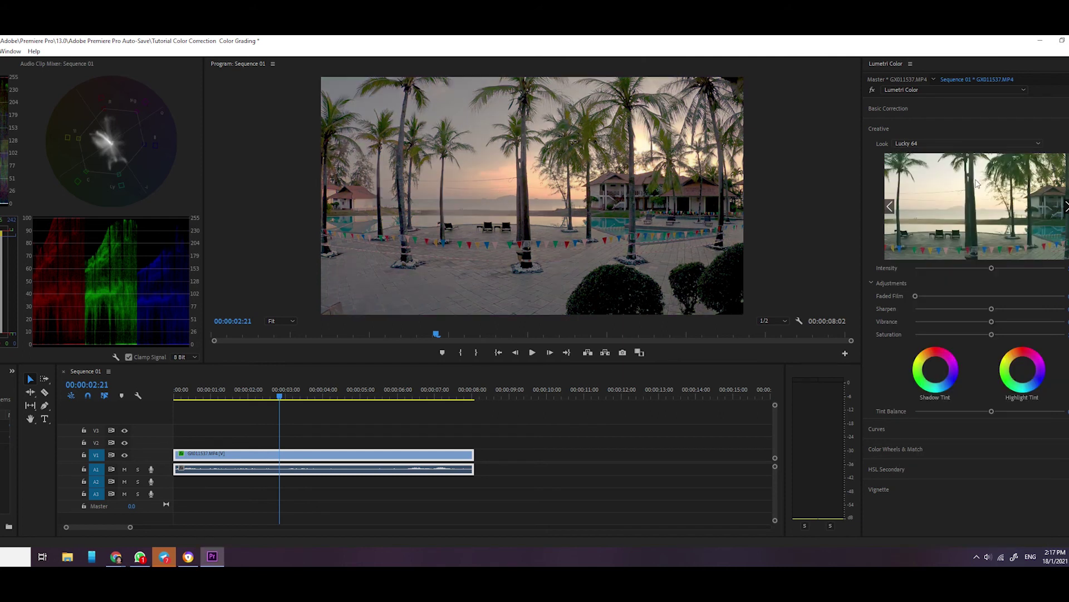
left_click(974, 145)
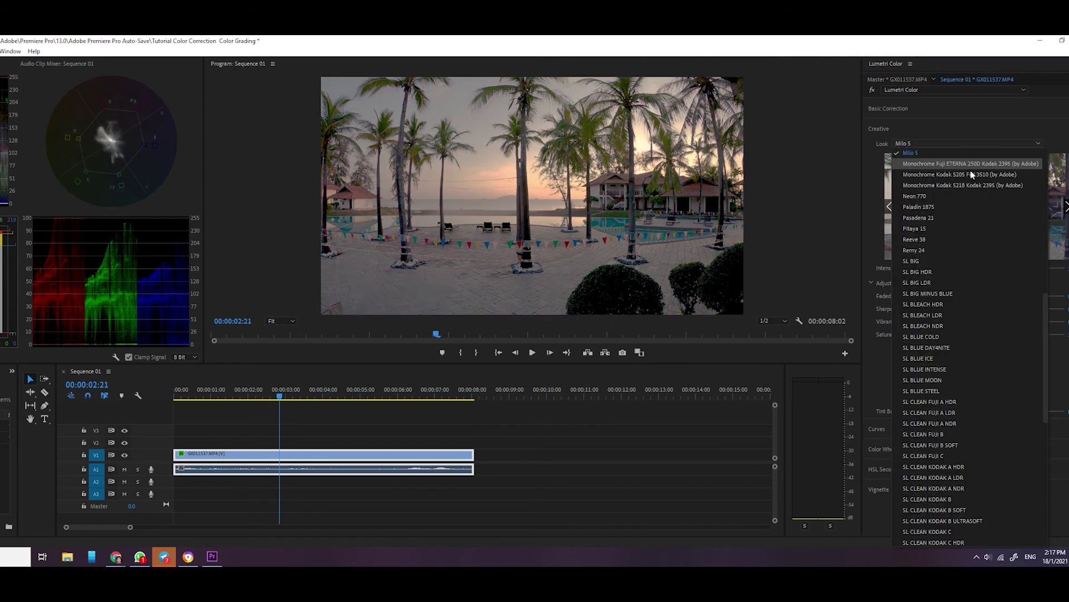
left_click(962, 210)
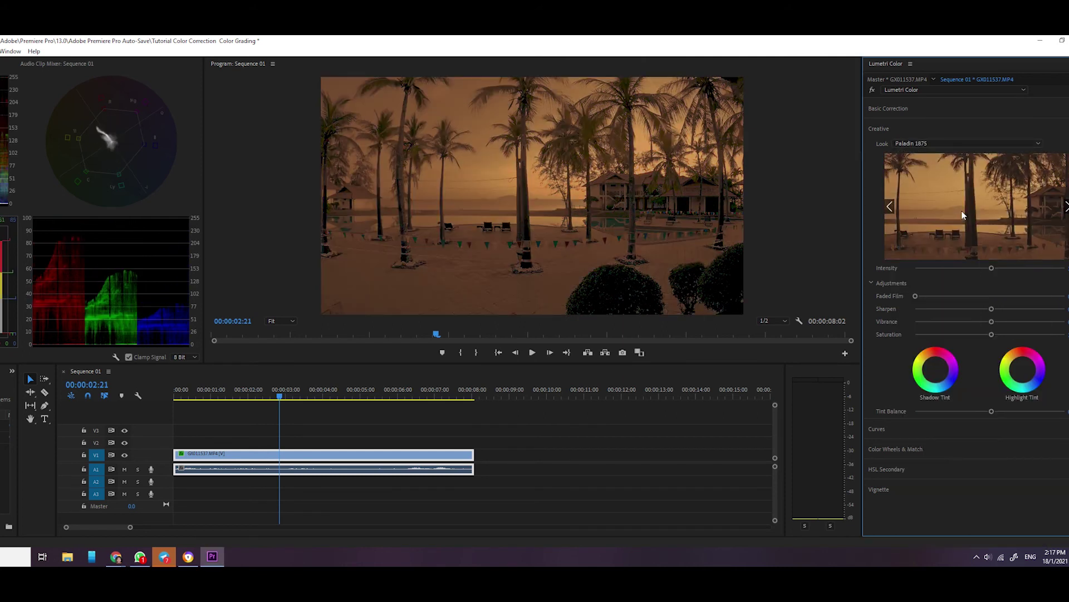
Set the clip's Creative look back to From_SLog2SGumut_To_SLog2-709_
left_click(964, 146)
scroll(970, 196, "up", 5)
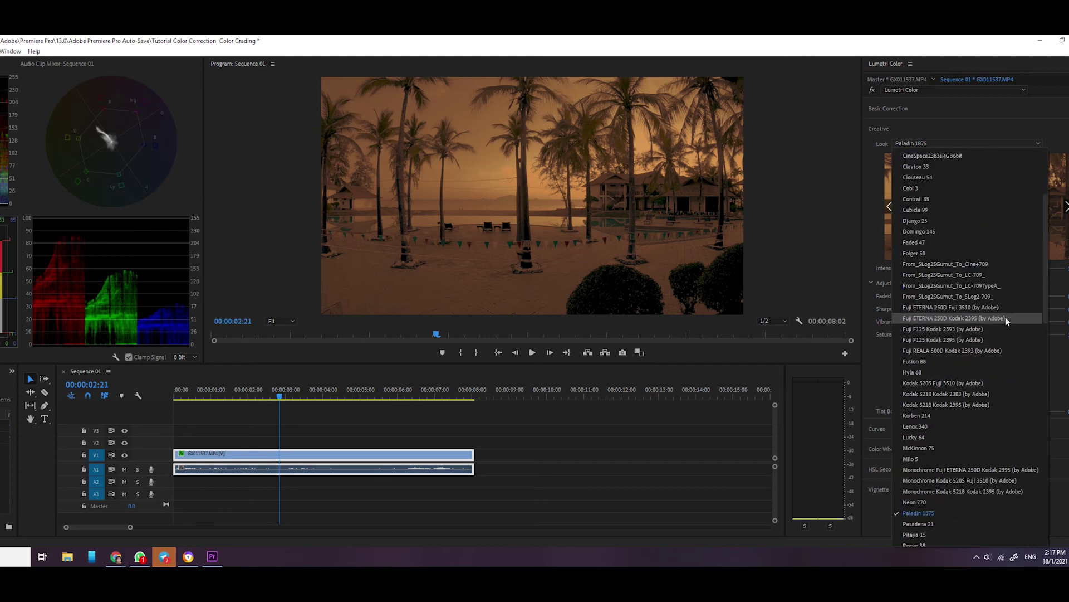
left_click(1002, 296)
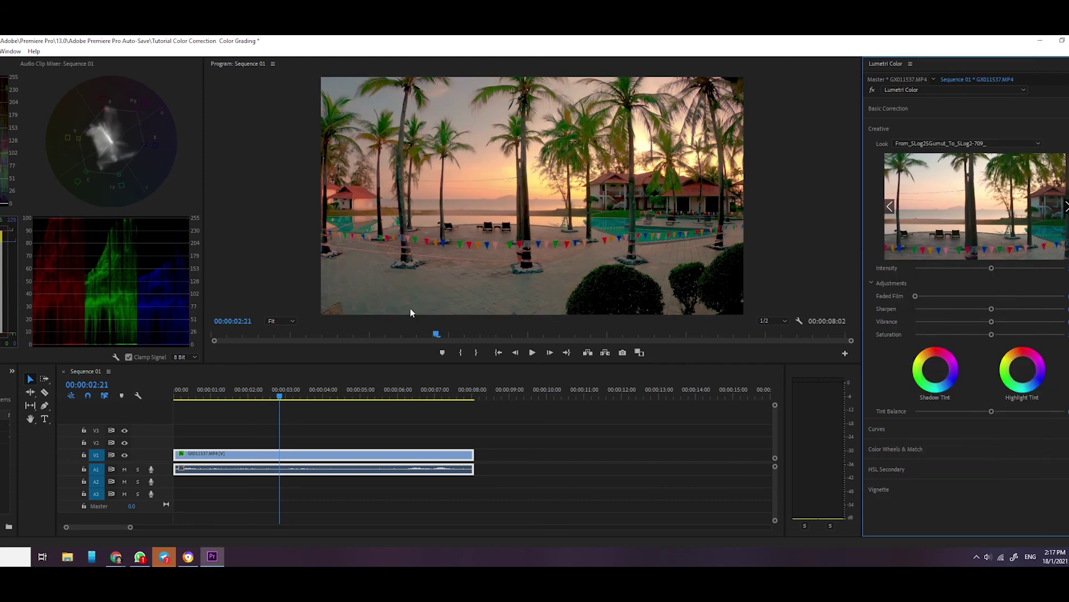
Reduce the Creative look's intensity slightly below its default, using the frame at 00:00:05:13 to compare it with zero intensity
left_click_drag(279, 399, 379, 402)
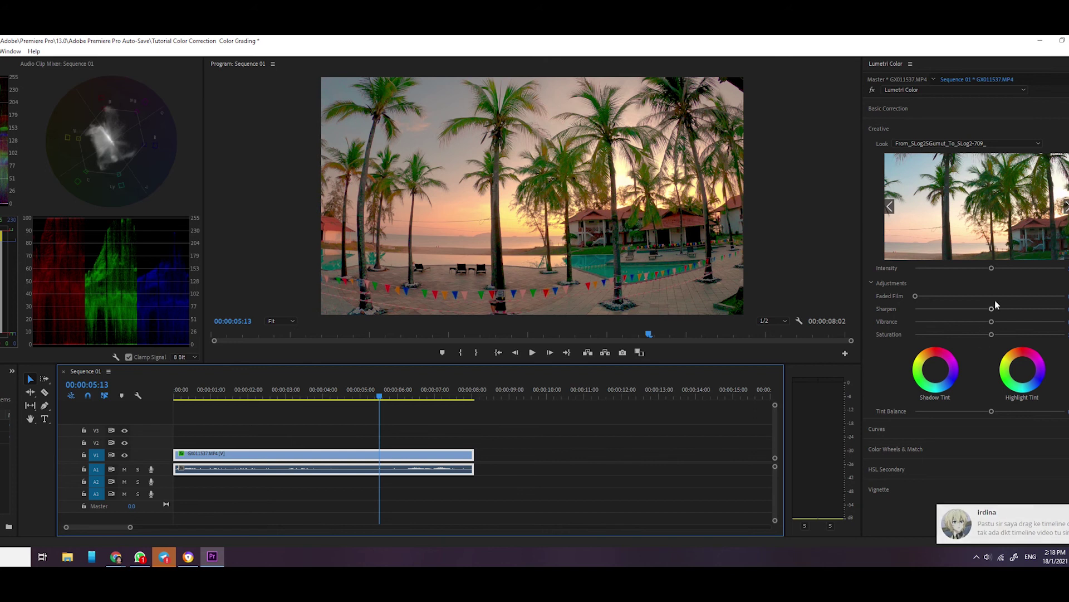
left_click(990, 269)
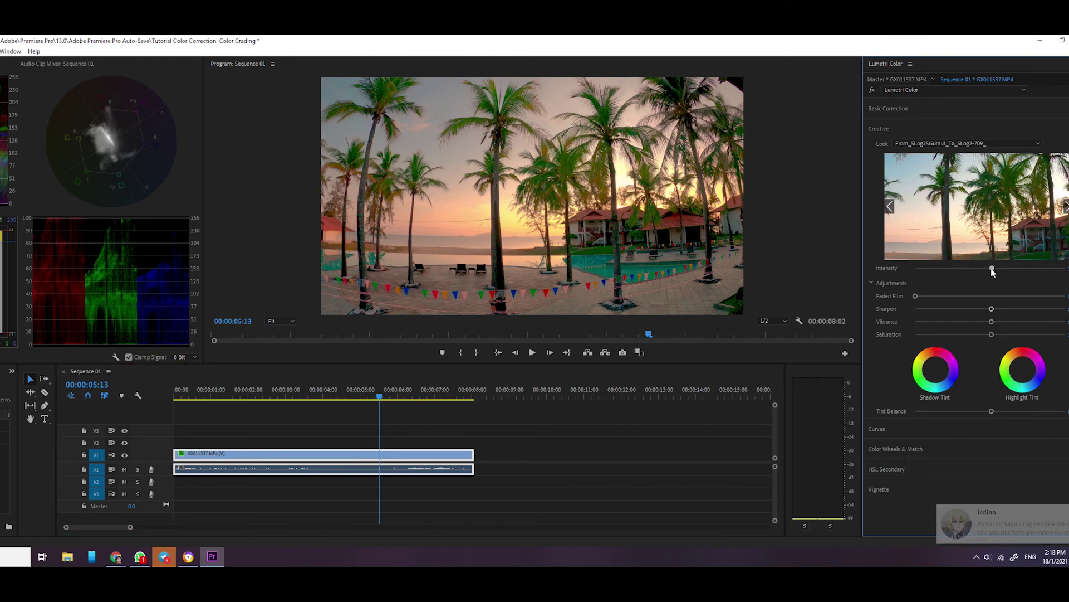
left_click_drag(990, 270, 918, 270)
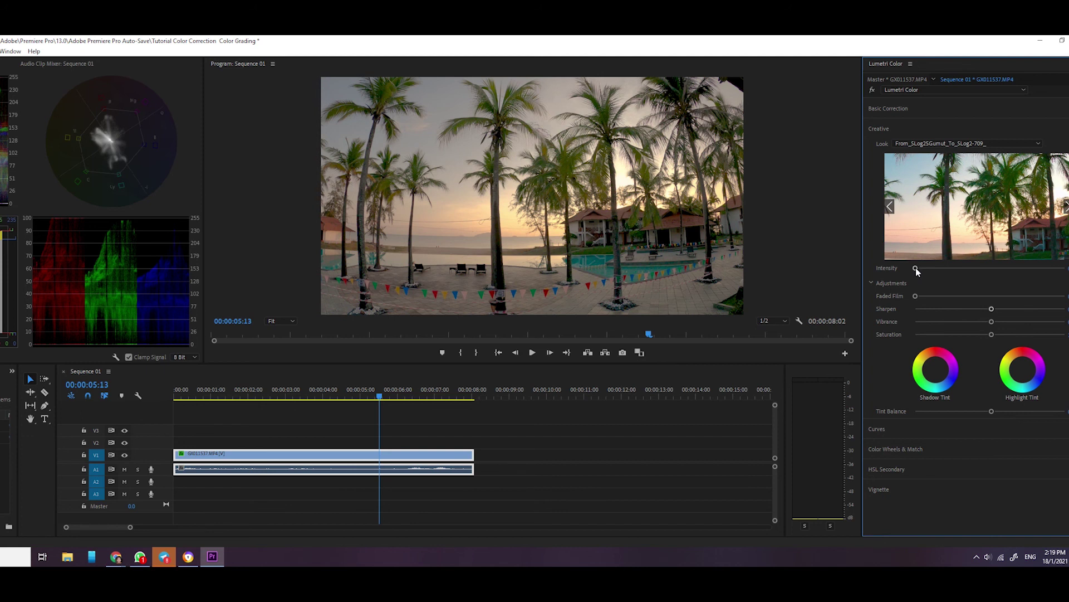
left_click_drag(916, 269, 986, 273)
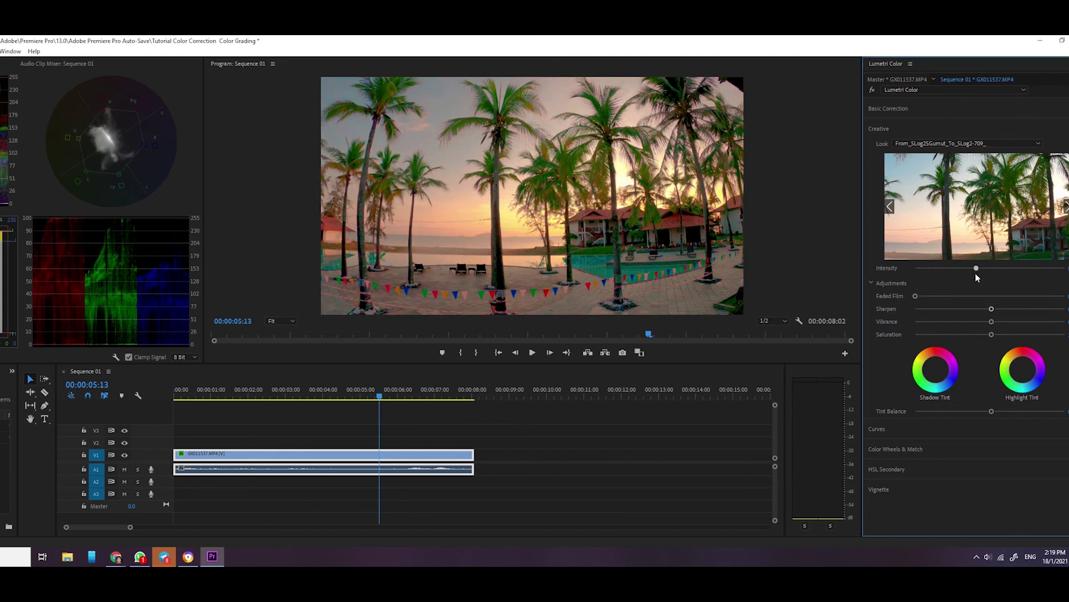
Raise the clip's Creative Sharpen and Saturation slightly above their defaults, and review the grade at other frames
left_click(374, 395)
left_click_drag(376, 396, 443, 410)
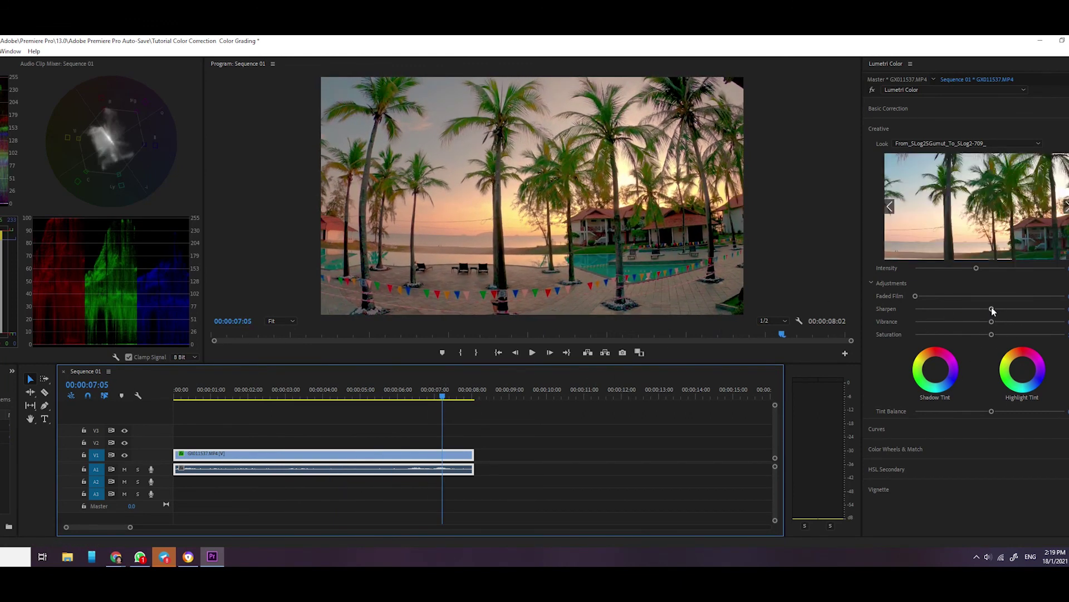
left_click_drag(992, 310, 1003, 334)
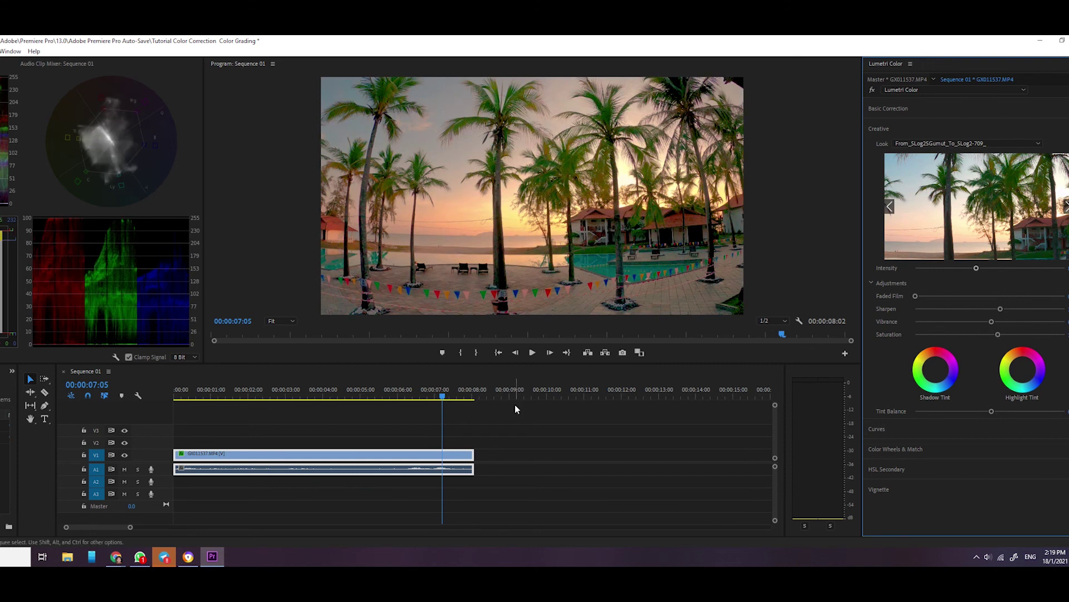
left_click_drag(379, 394, 428, 413)
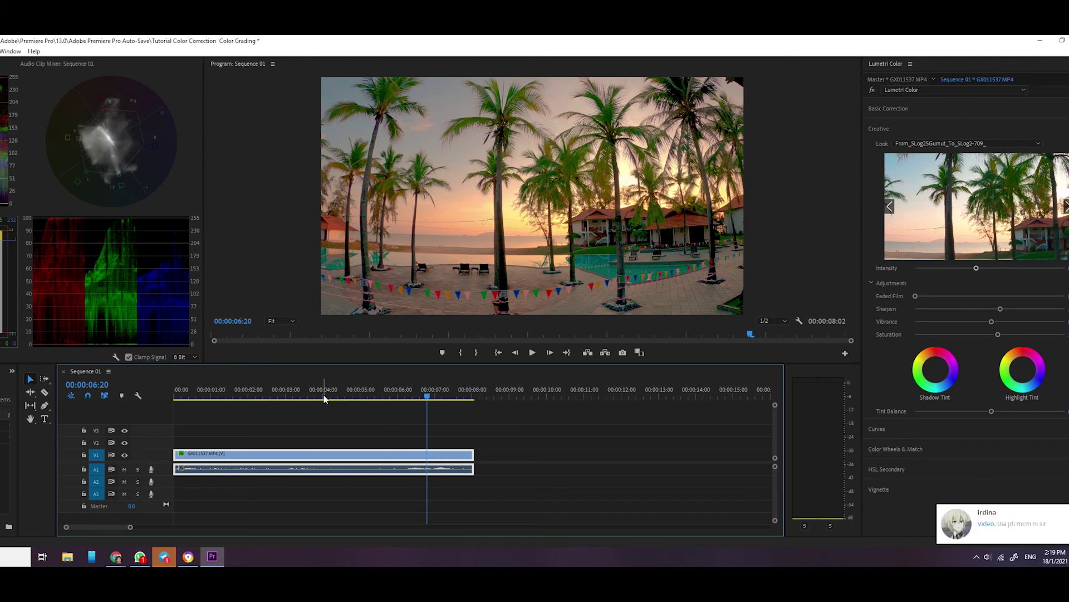
left_click_drag(325, 398, 301, 395)
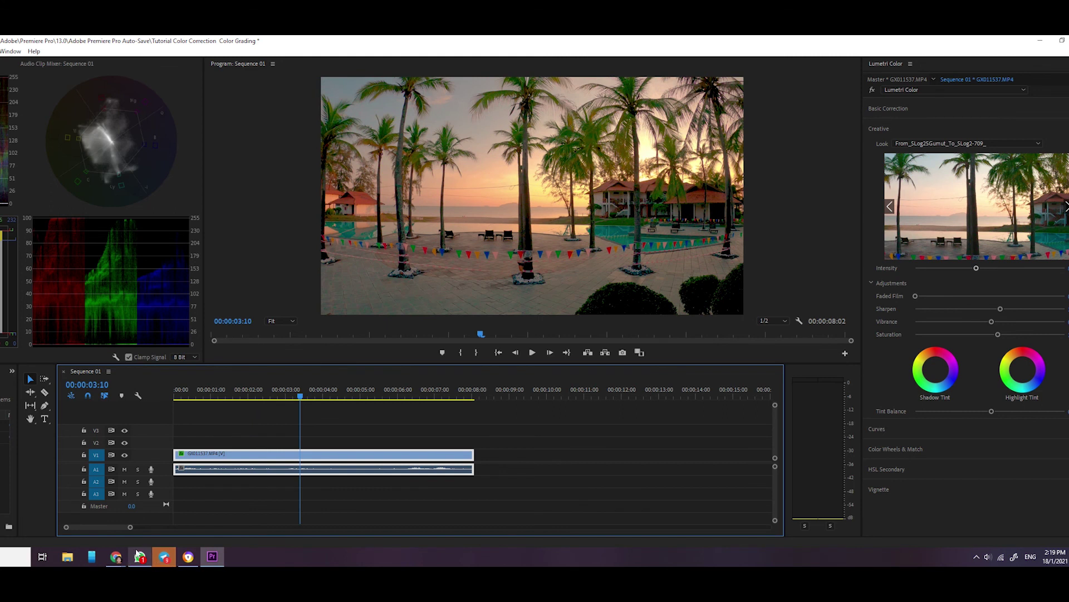
left_click(115, 556)
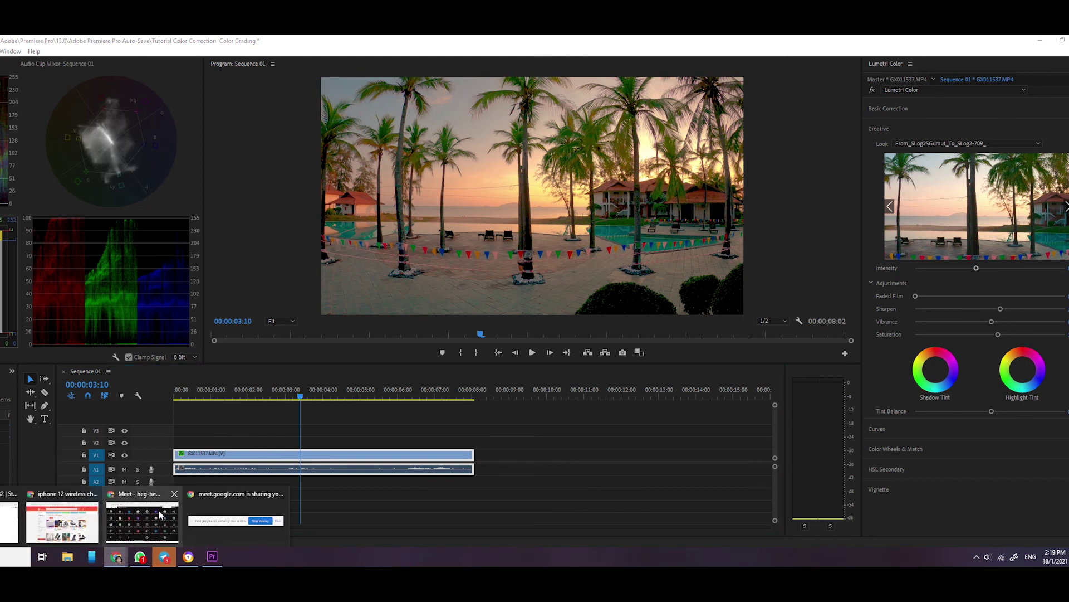
mouse_move(143, 516)
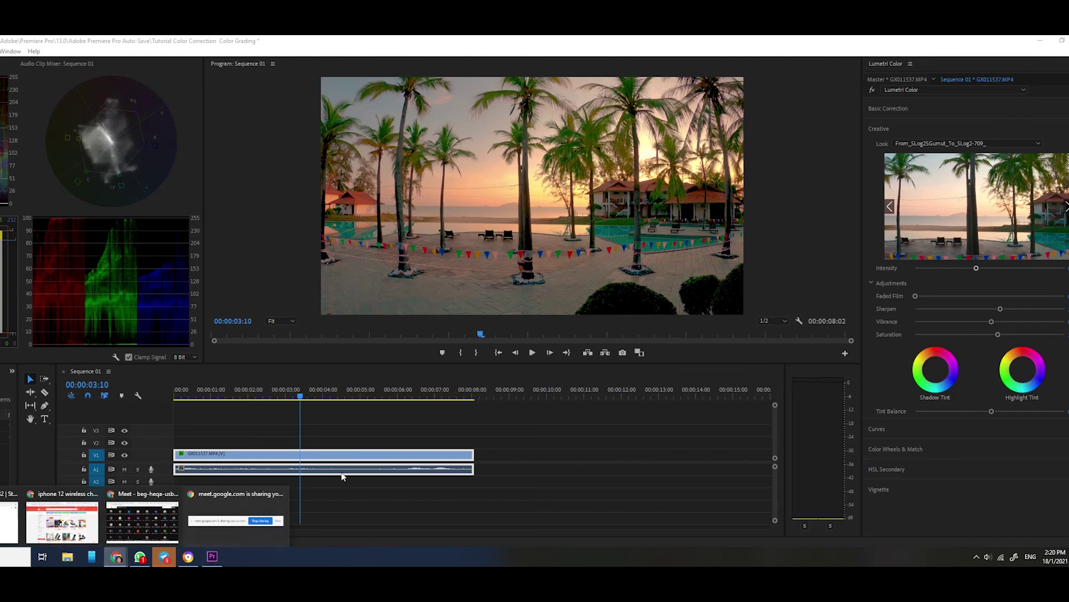
left_click(339, 426)
left_click(339, 431)
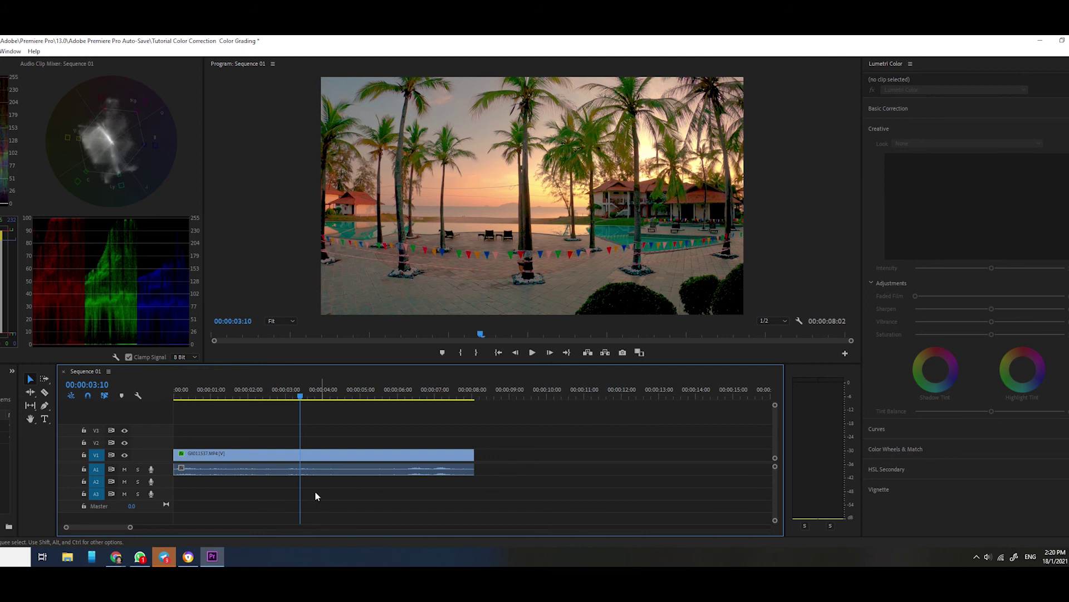
Switch to Telegram, open the unread chat about the missing HEVC codec, and reply "kne dwld dlu codec"
left_click(166, 556)
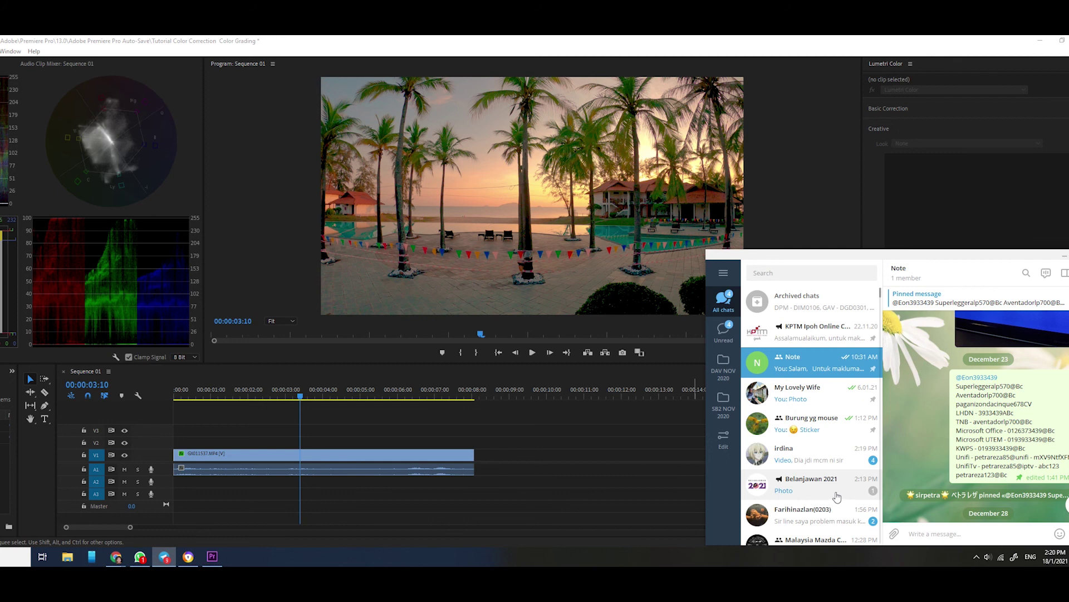
left_click(834, 463)
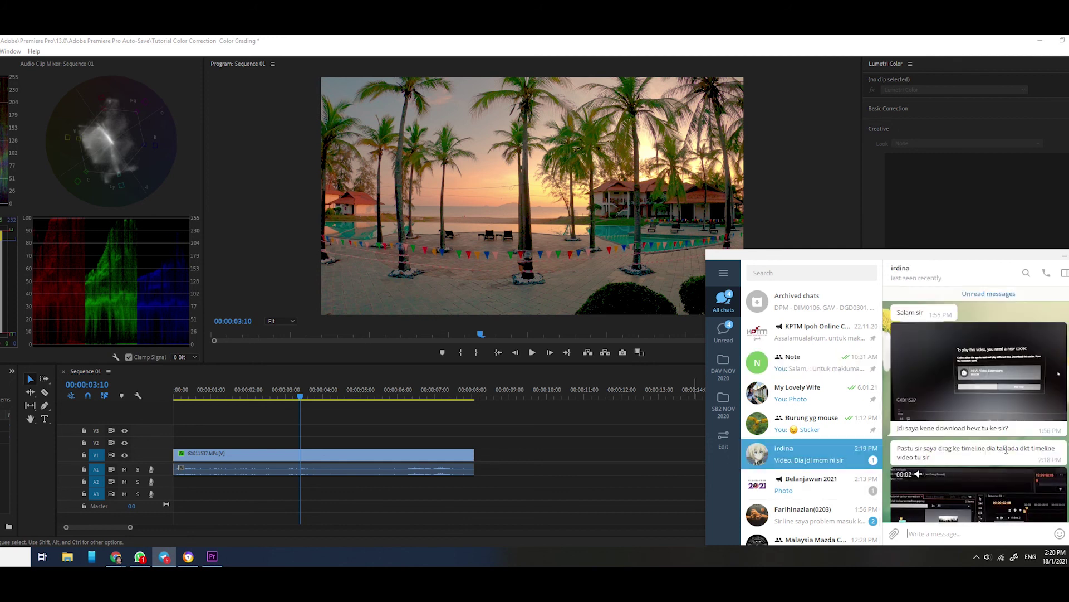
scroll(1006, 449, "down", 2)
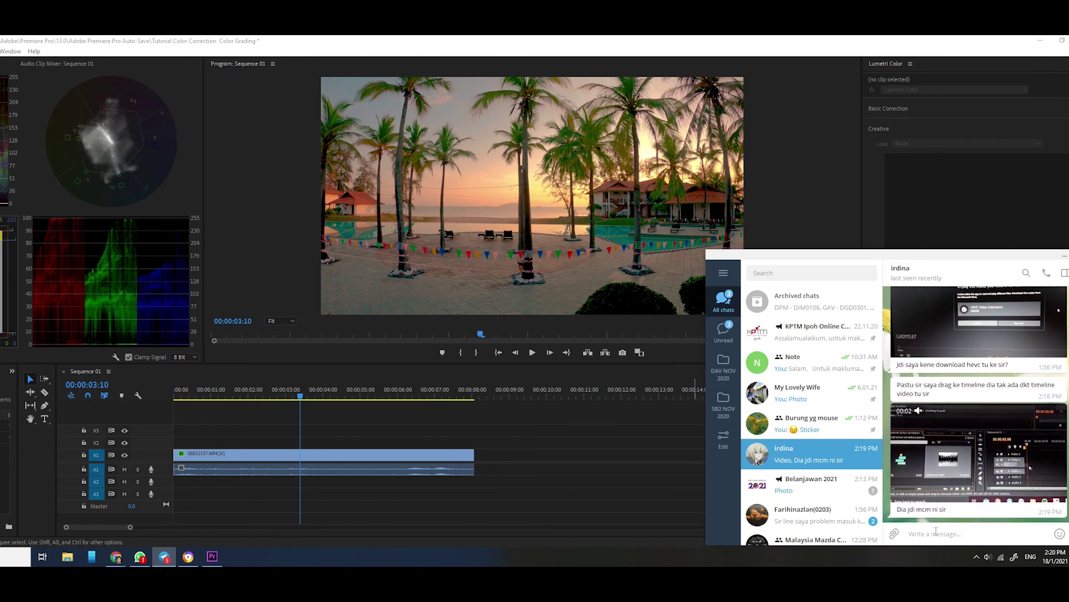
type("kne dw")
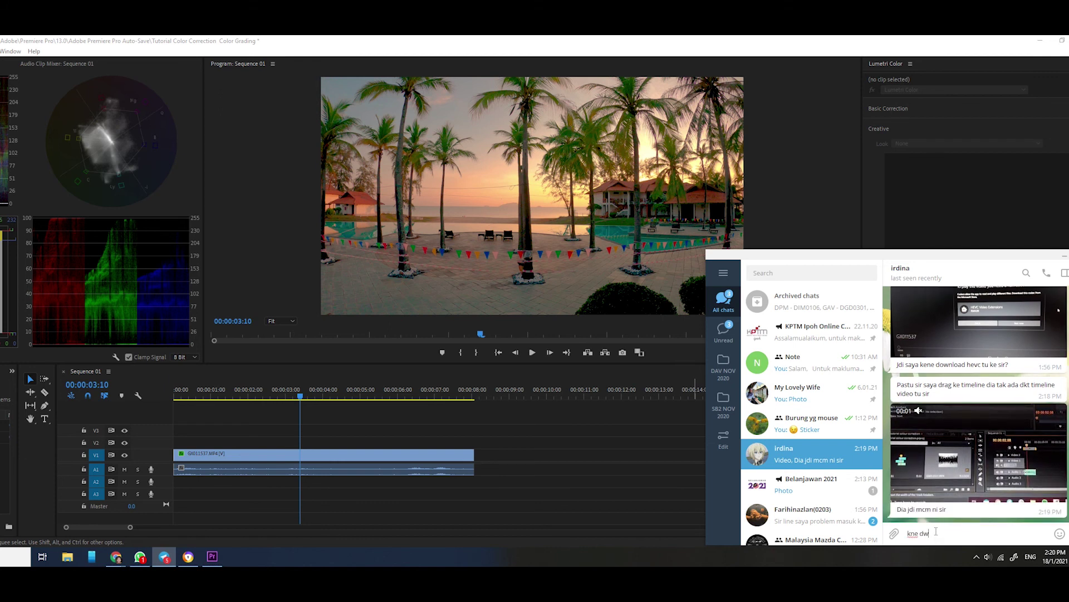
type("ld dlu codec")
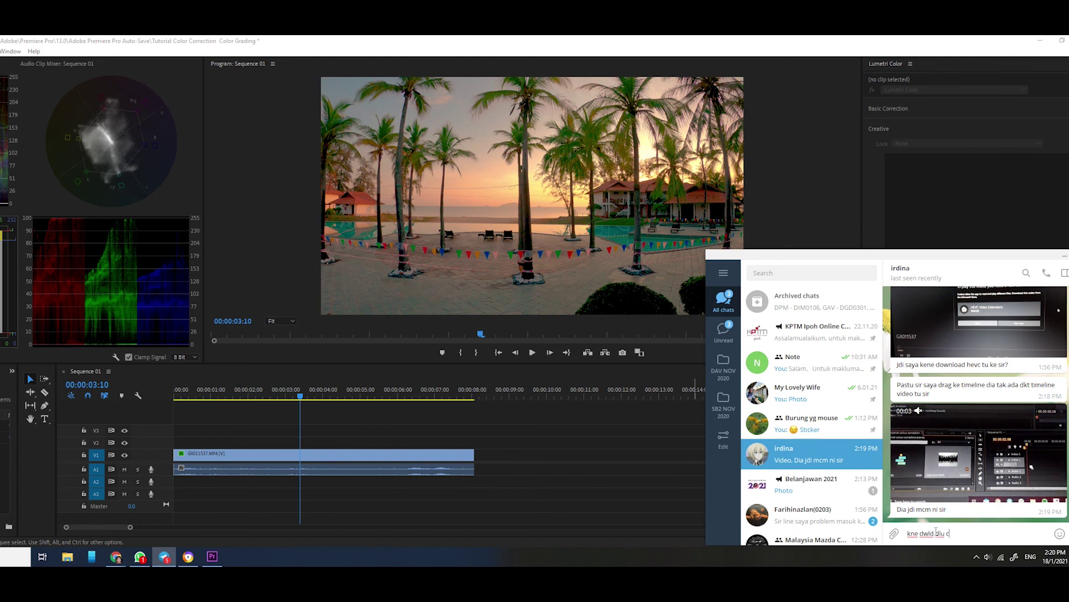
key("Return")
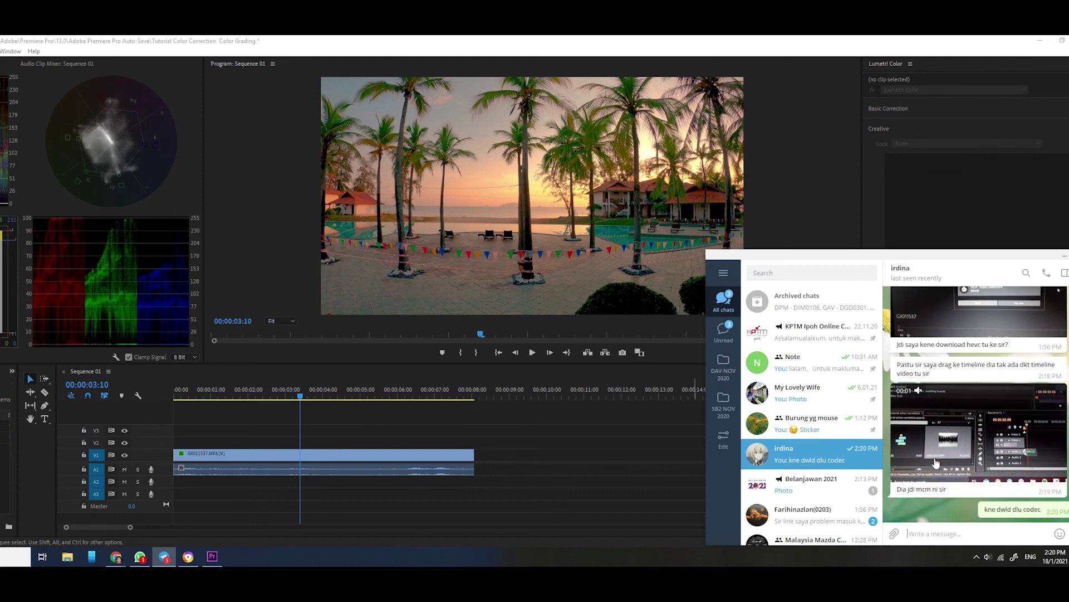
Send the follow-up message "xde codec mmg xleh nk edit" in the same chat
scroll(980, 456, "up", 1)
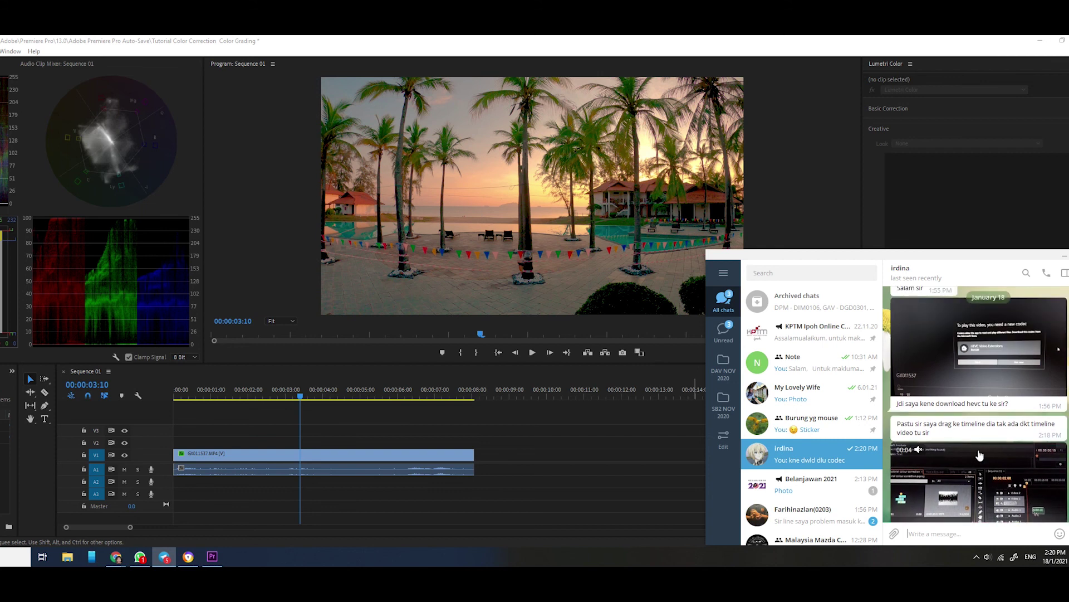
scroll(979, 456, "down", 1)
type("xde codec m")
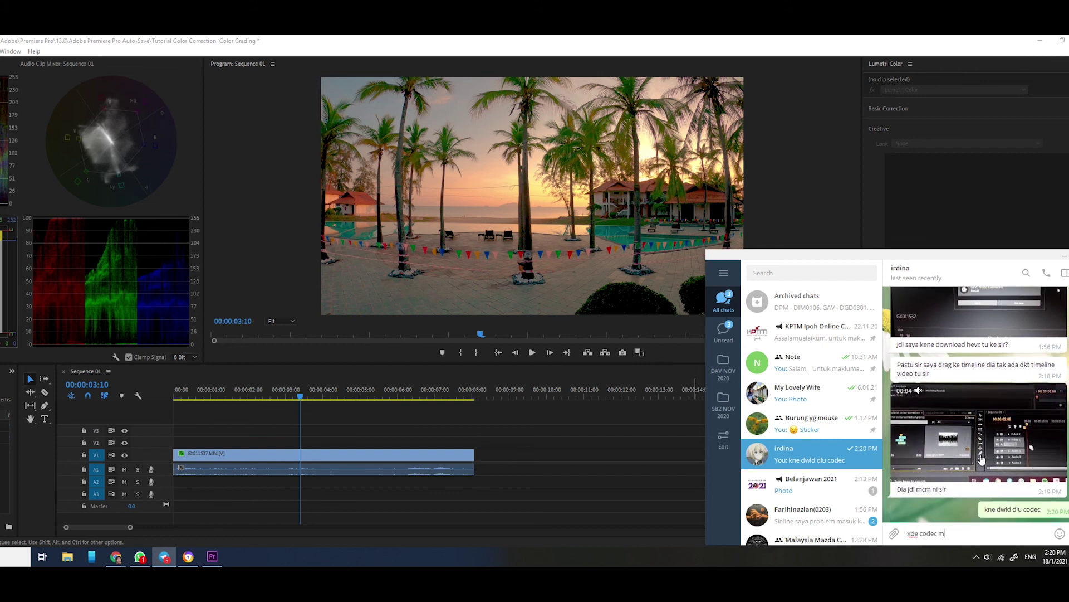
type("mg xleh nk edit")
key("Return")
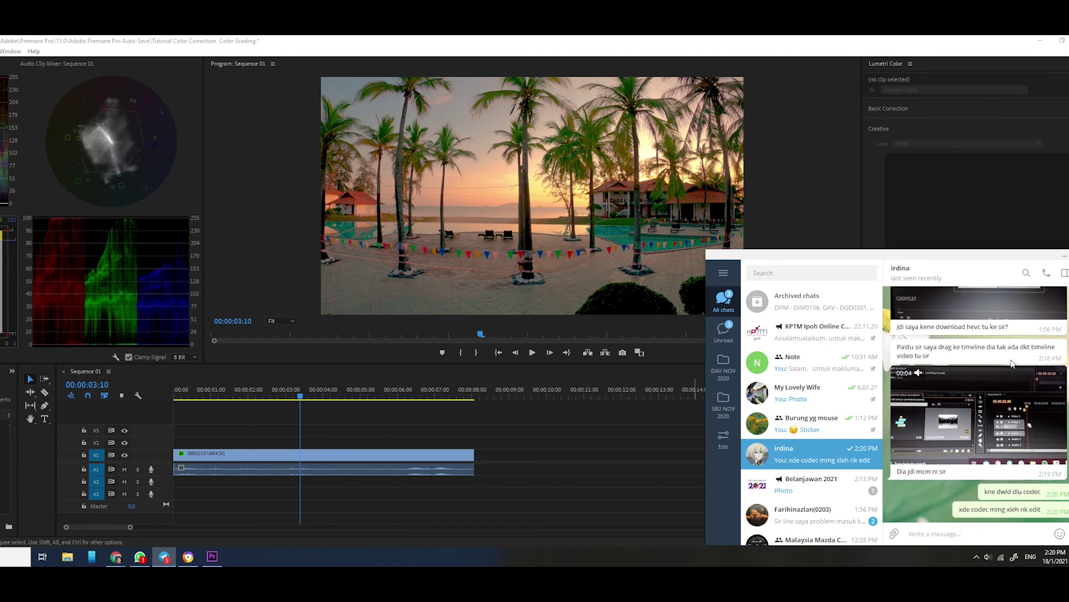
Check the other unread chat about the connection problem, and switch back to Premiere Pro with the playhead at 00:00:04:19
left_click(825, 513)
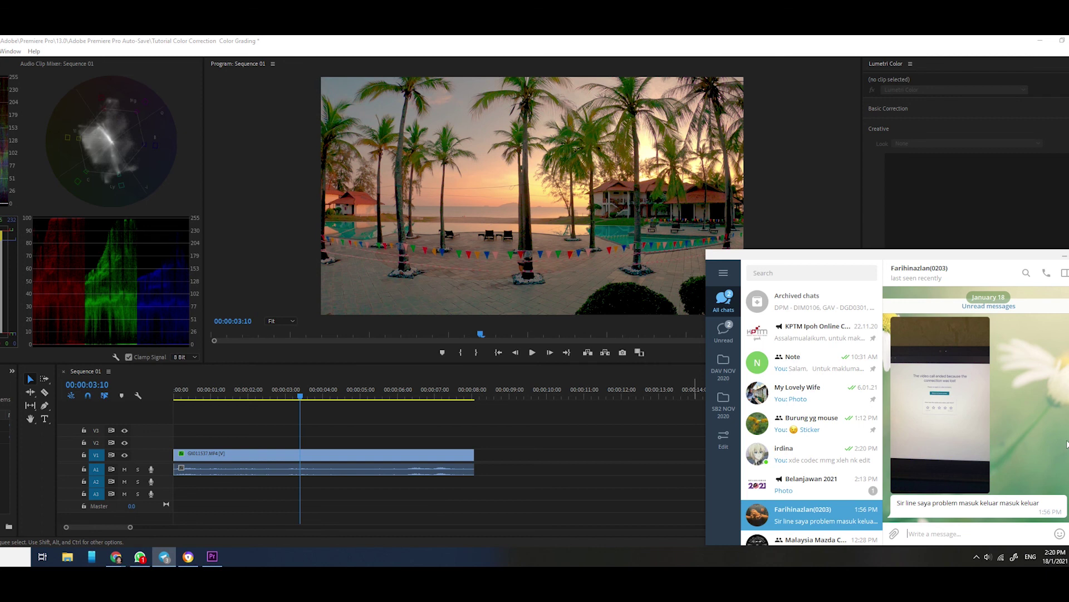
left_click(1064, 257)
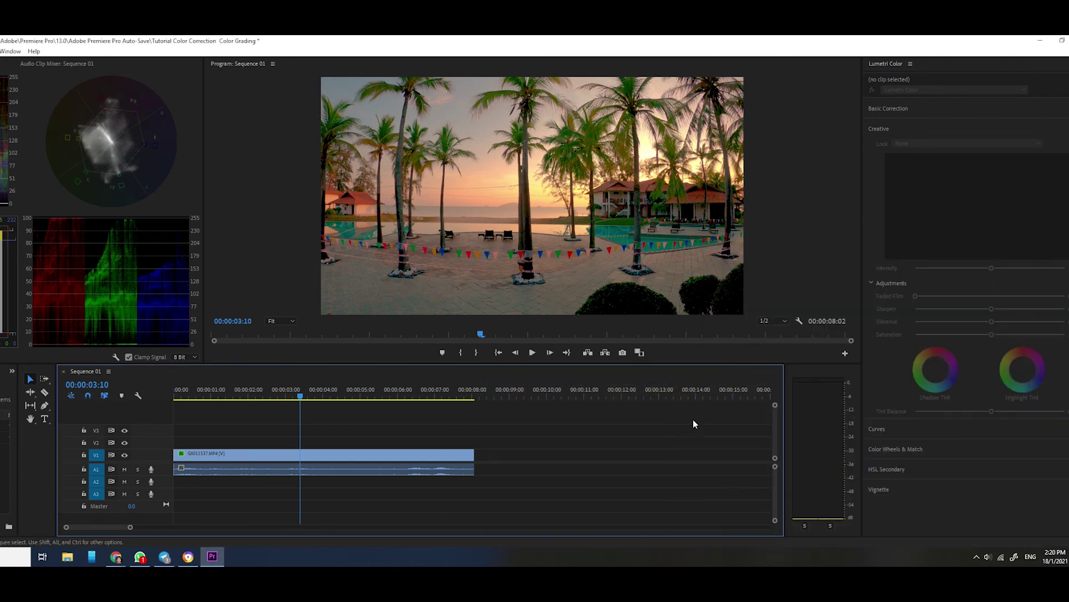
mouse_move(342, 394)
left_mouse_down()
mouse_move(473, 395)
mouse_move(191, 396)
mouse_move(455, 398)
mouse_move(193, 400)
mouse_move(350, 397)
left_mouse_up()
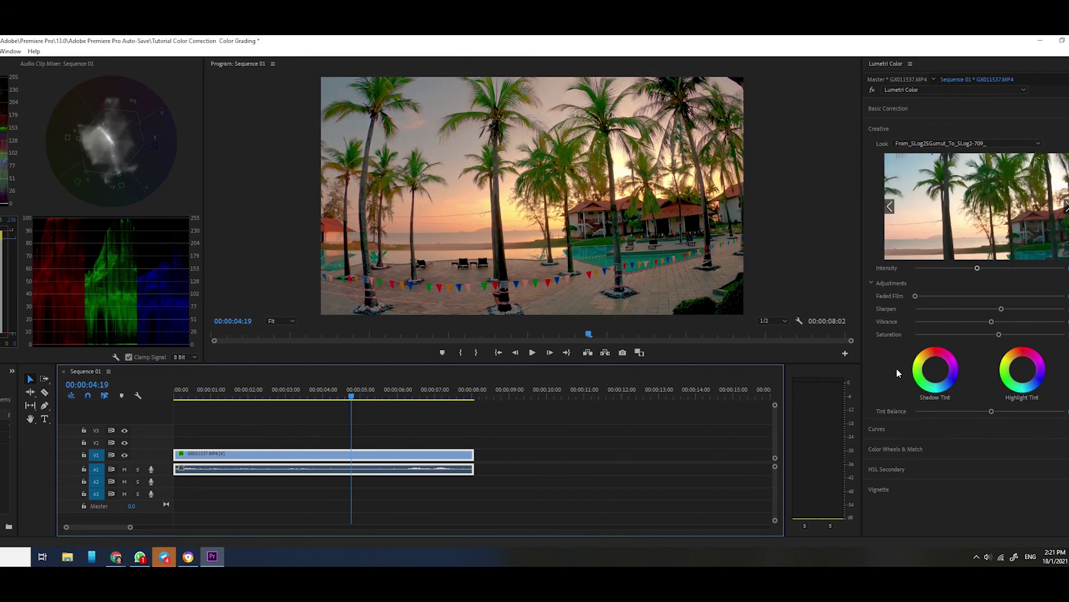
Examine the RGB Curves and all Hue Saturation Curves in Lumetri's Curves section, and collapse the section
left_click(885, 130)
left_click(884, 149)
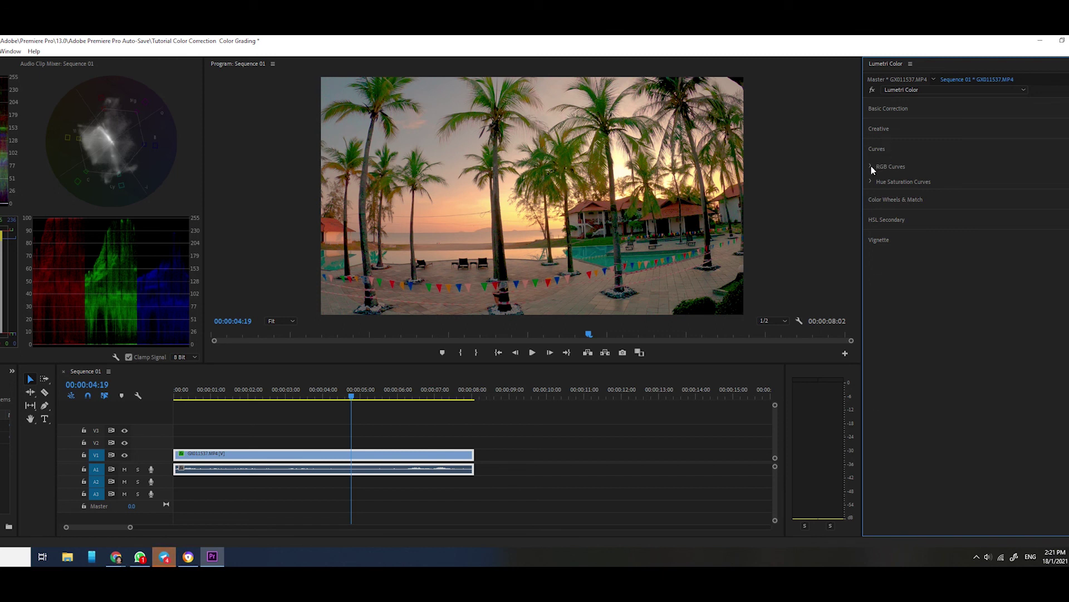
left_click(872, 168)
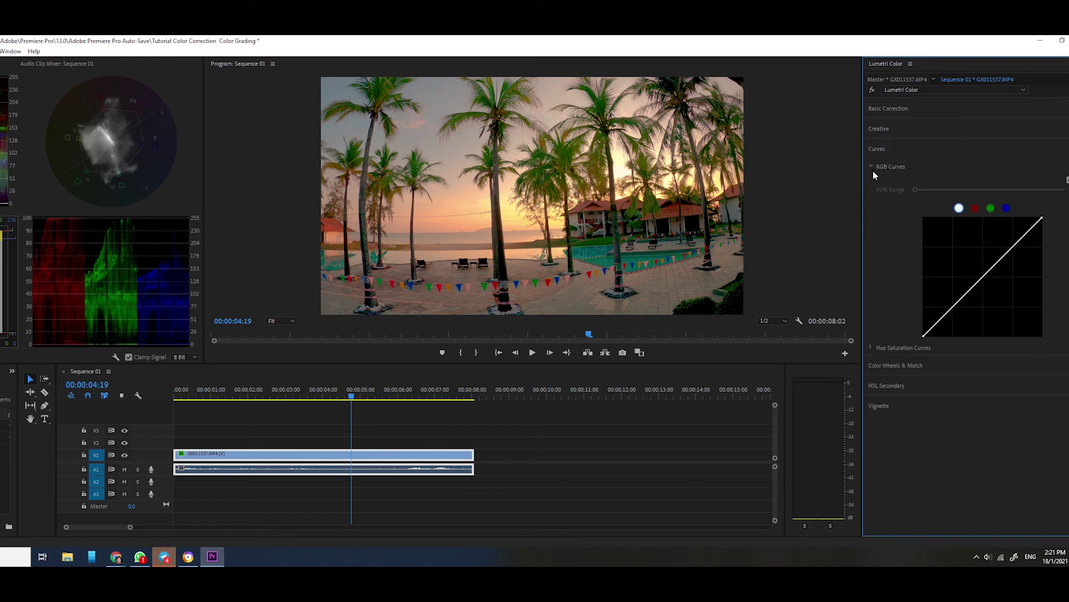
left_click(872, 347)
scroll(924, 406, "down", 2)
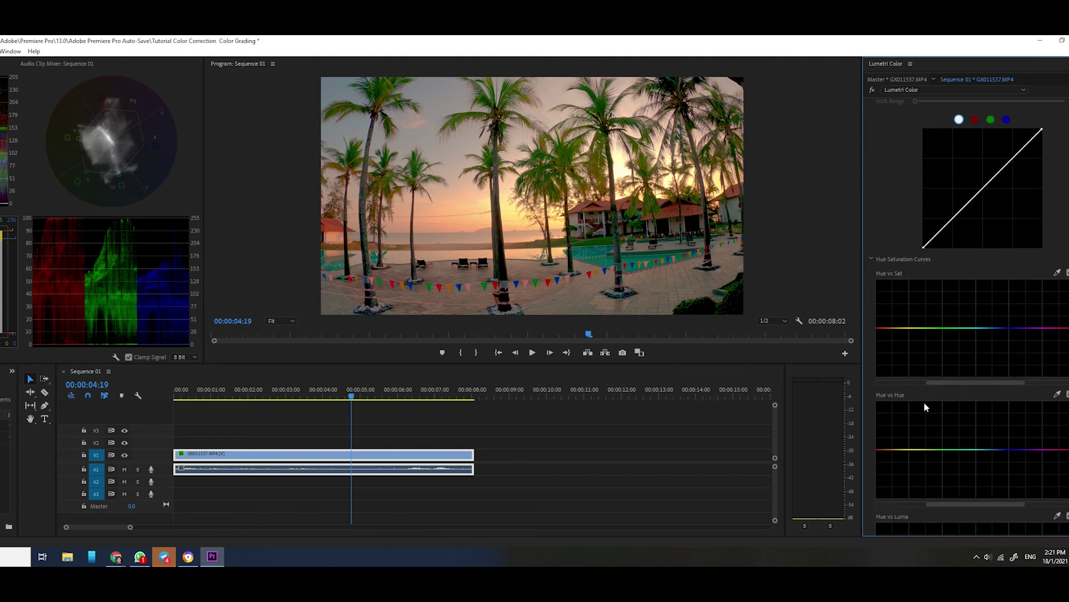
scroll(924, 402, "down", 4)
scroll(924, 403, "down", 5)
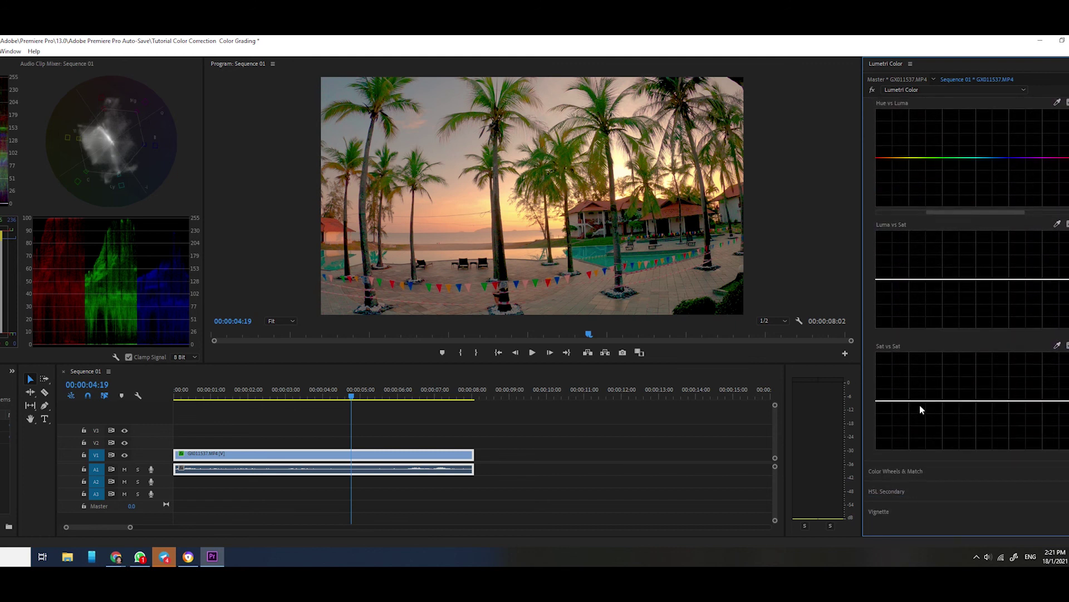
scroll(920, 405, "up", 5)
scroll(911, 400, "up", 5)
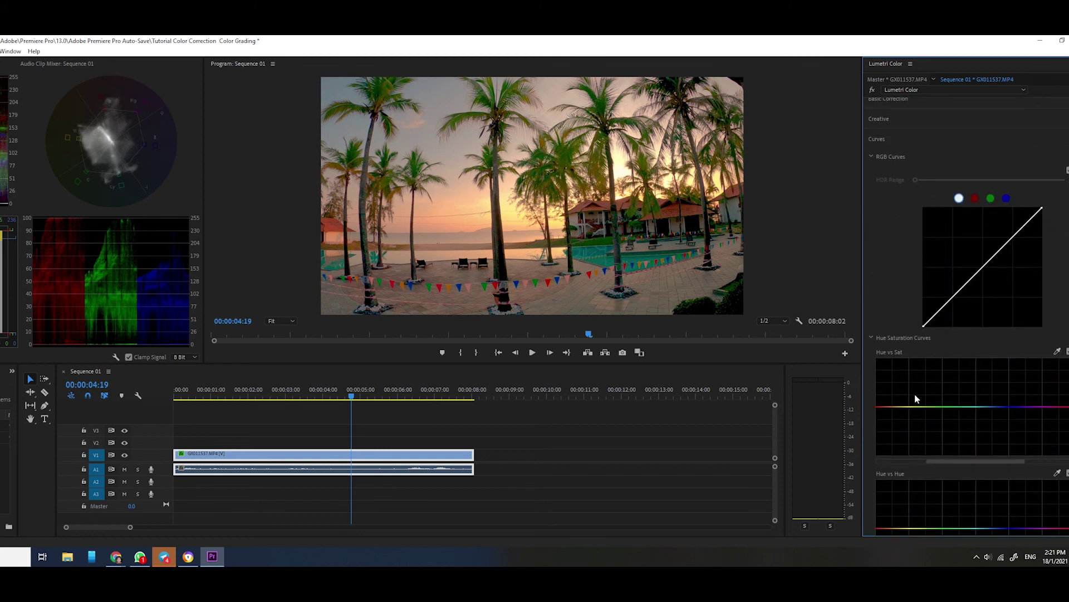
scroll(916, 399, "up", 1)
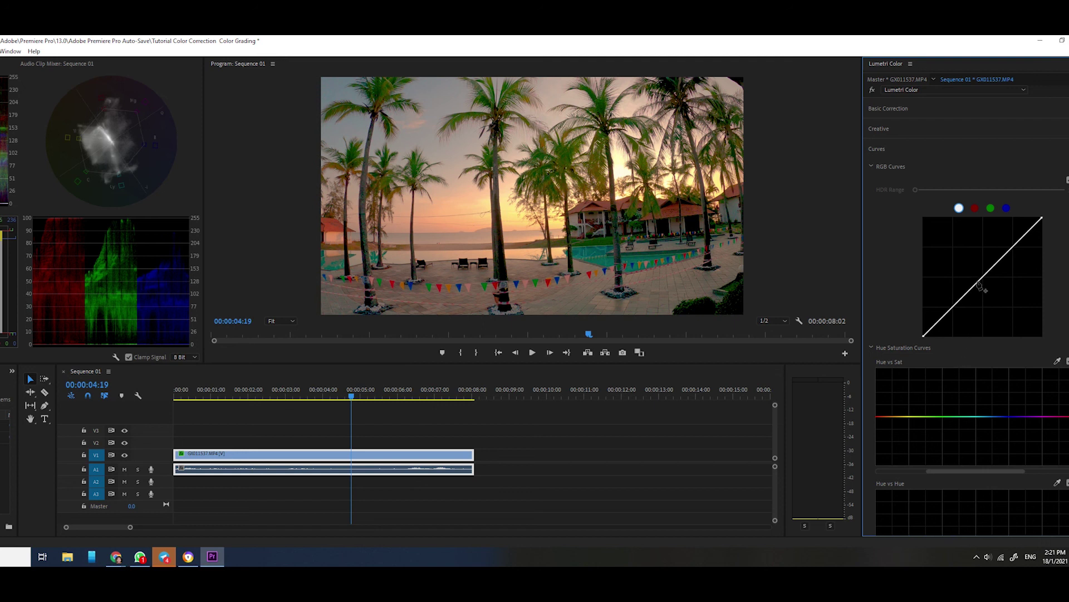
left_click(874, 149)
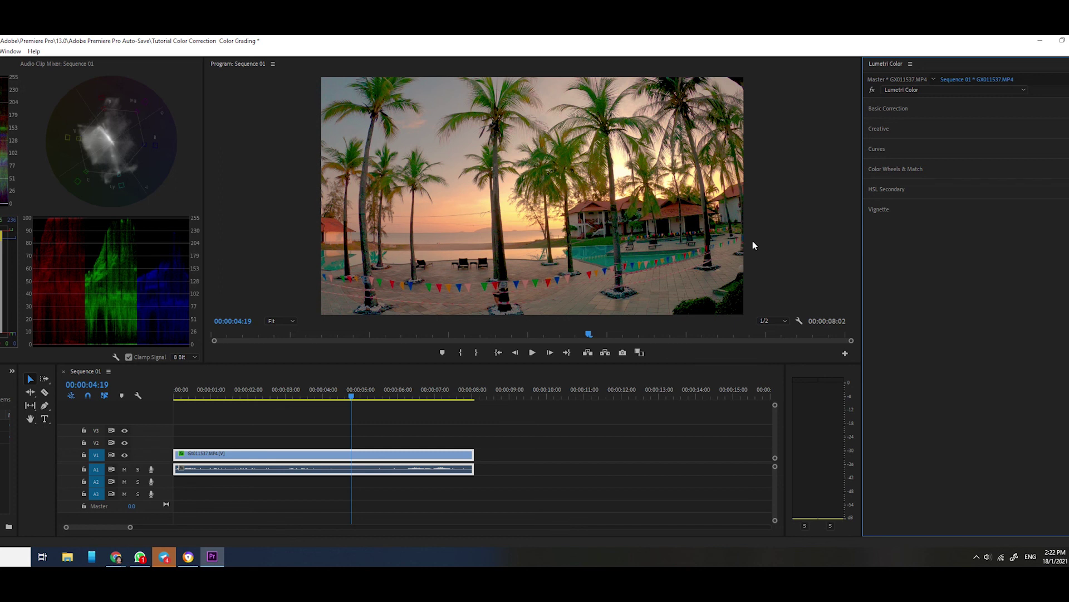
Review the graded clip at 00:00:03:17 and 00:00:06:13
left_click_drag(351, 400, 310, 412)
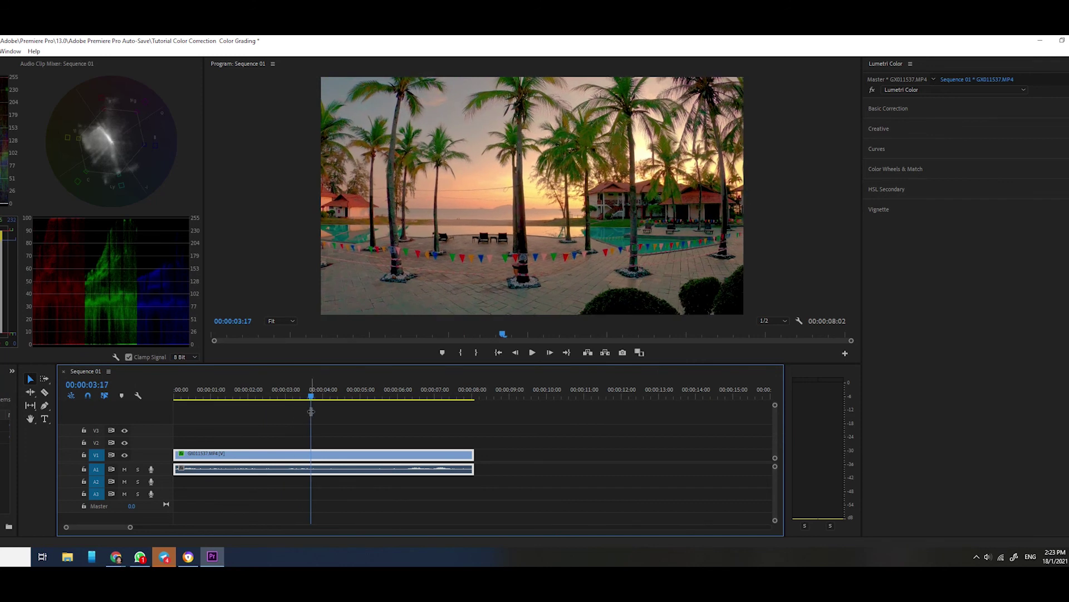
left_click(413, 400)
left_click(418, 400)
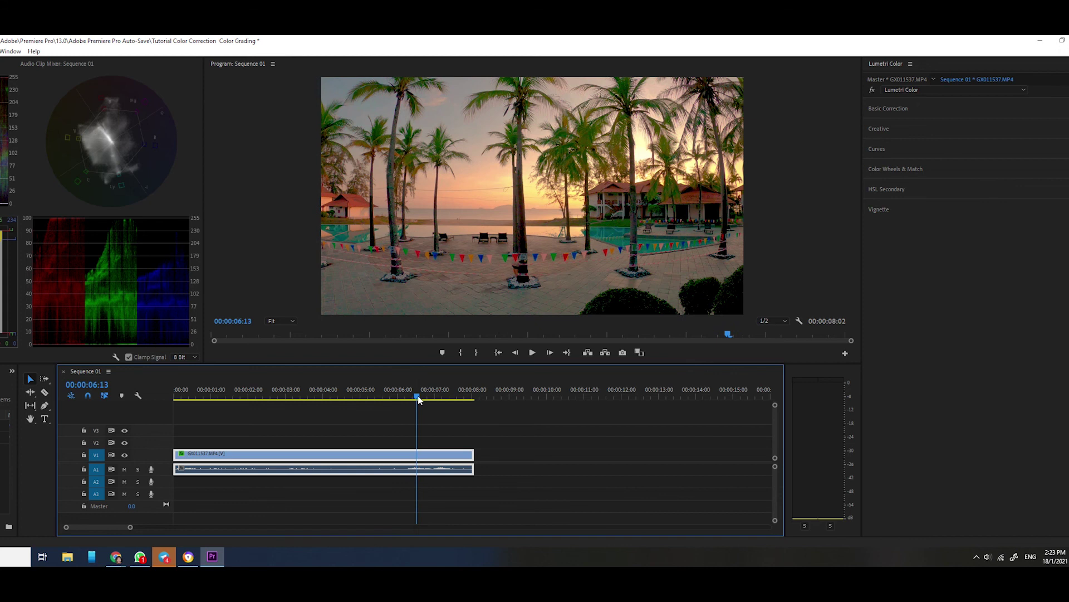